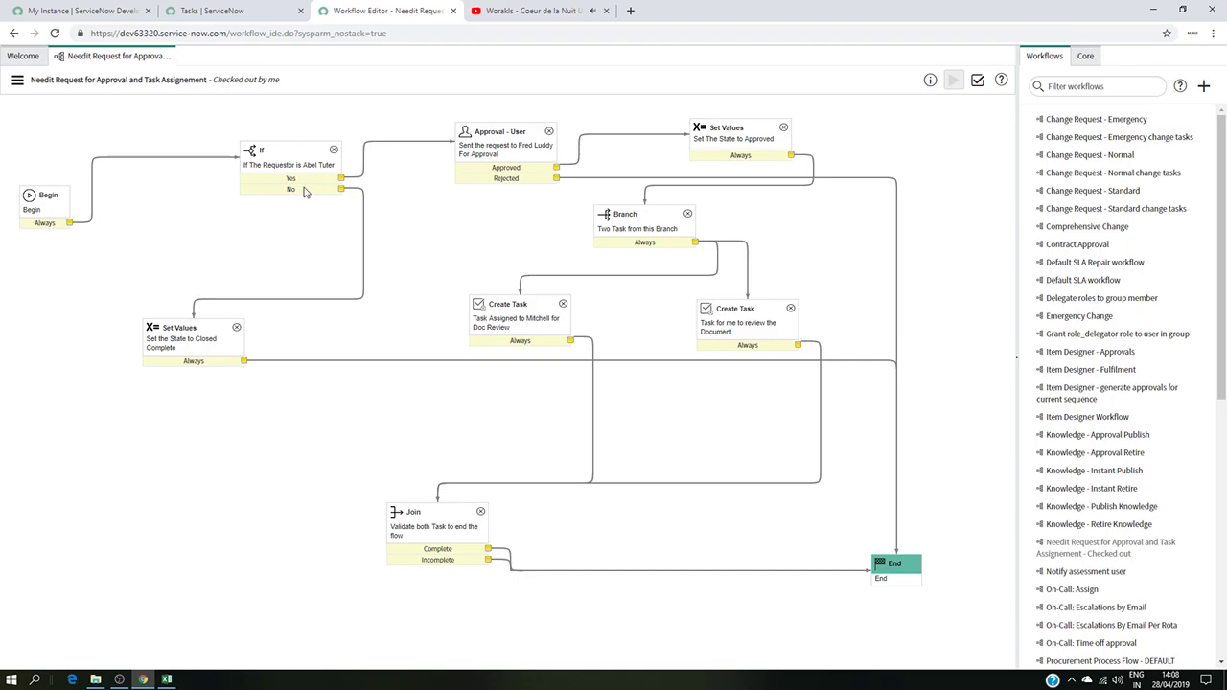
# Adjust the volume of the background music video on YouTube and return to the open workflow in the Workflow Editor.
pyautogui.hotkey('ctrl', 'Tab')
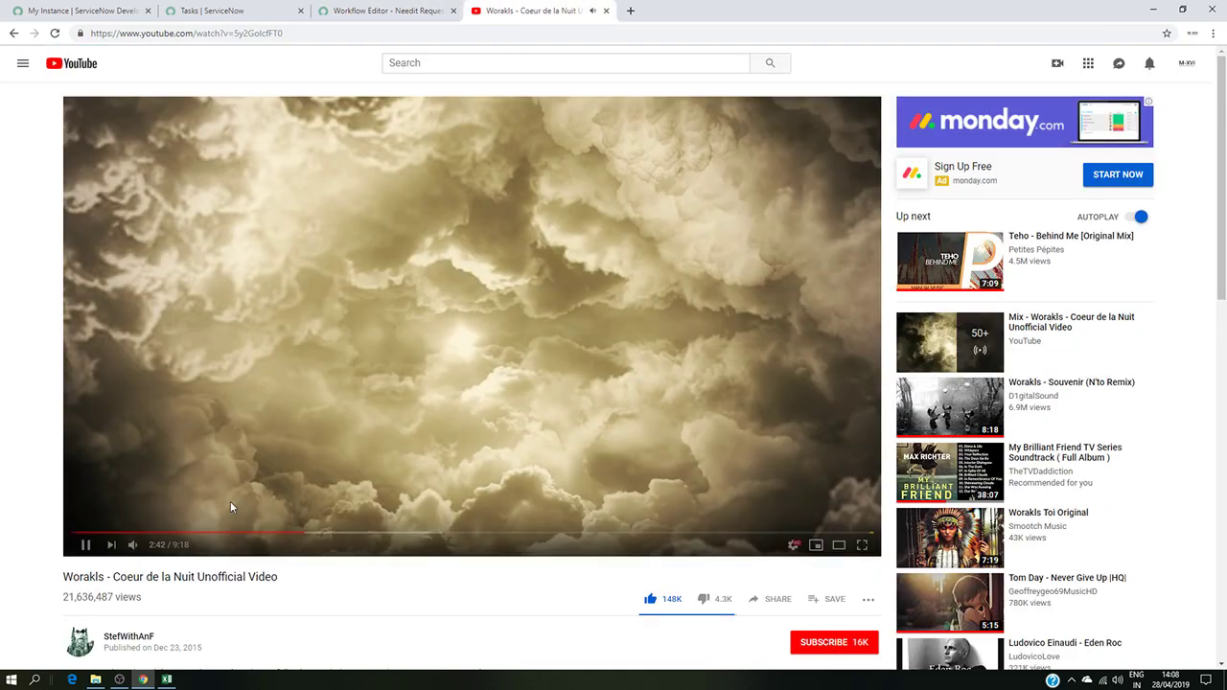
pyautogui.moveTo(134, 550)
pyautogui.moveTo(155, 549); pyautogui.dragTo(150, 552)
pyautogui.press('super+d')
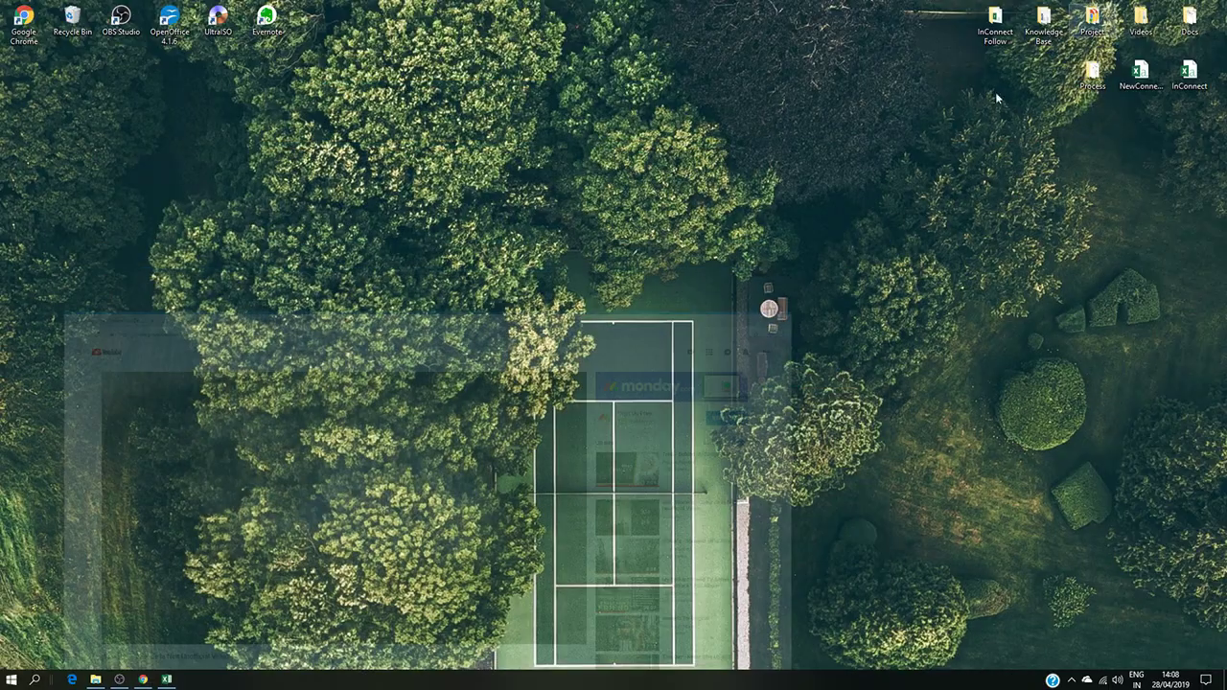
pyautogui.click(142, 679)
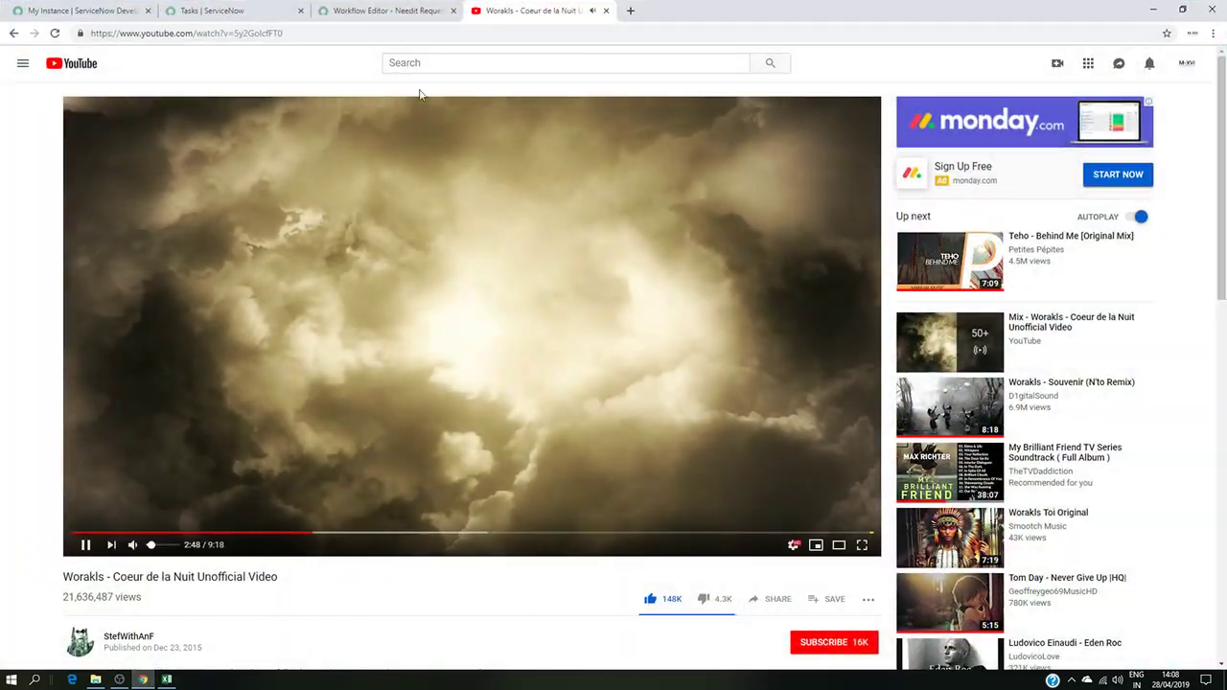
pyautogui.click(366, 7)
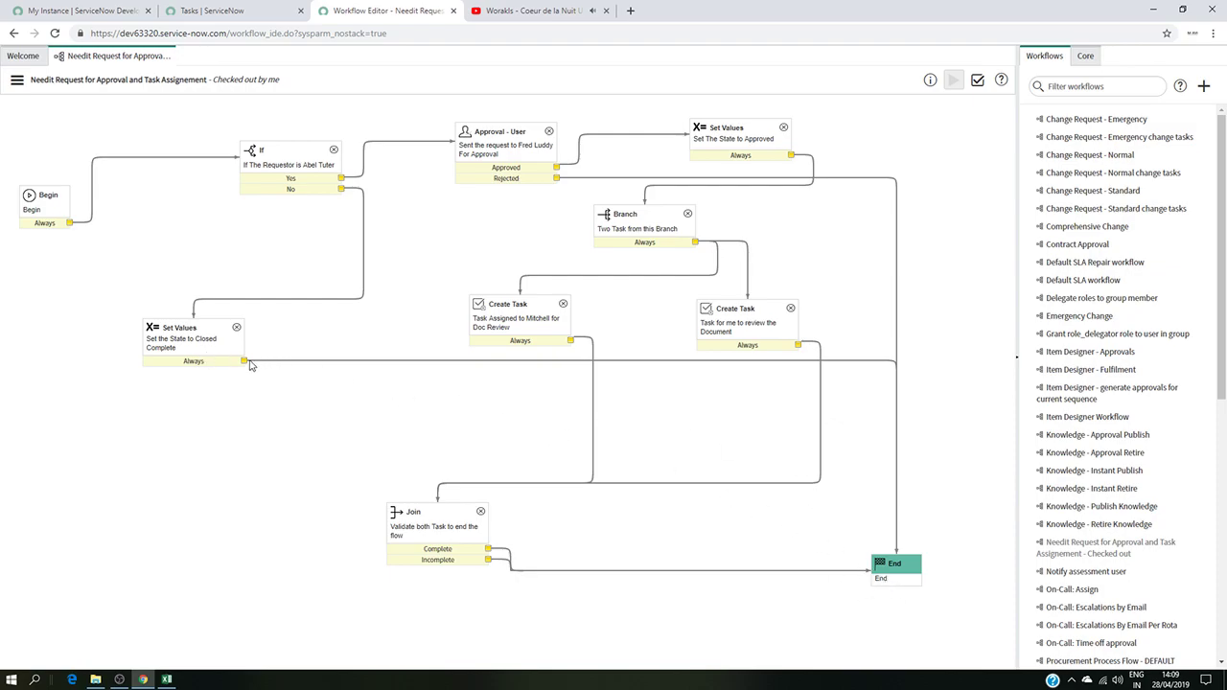
# Examine the transitions leaving the Set Values, If and Branch activities, and display the list of core activities.
pyautogui.click(422, 361)
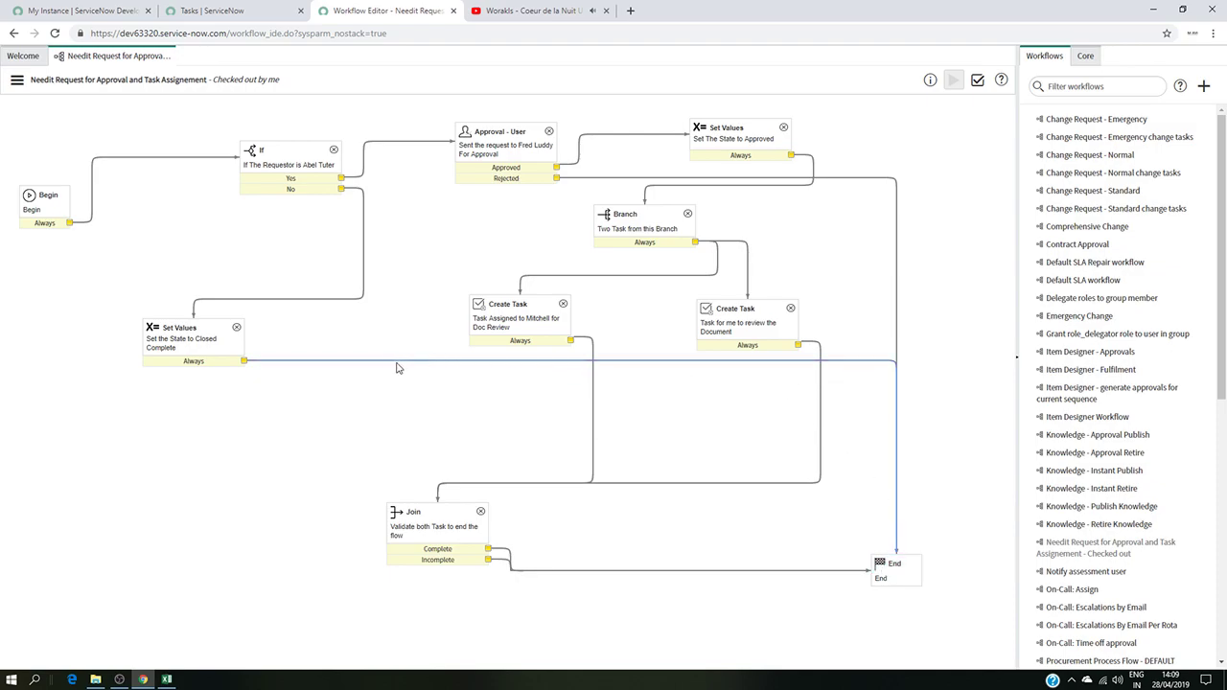
pyautogui.click(362, 179)
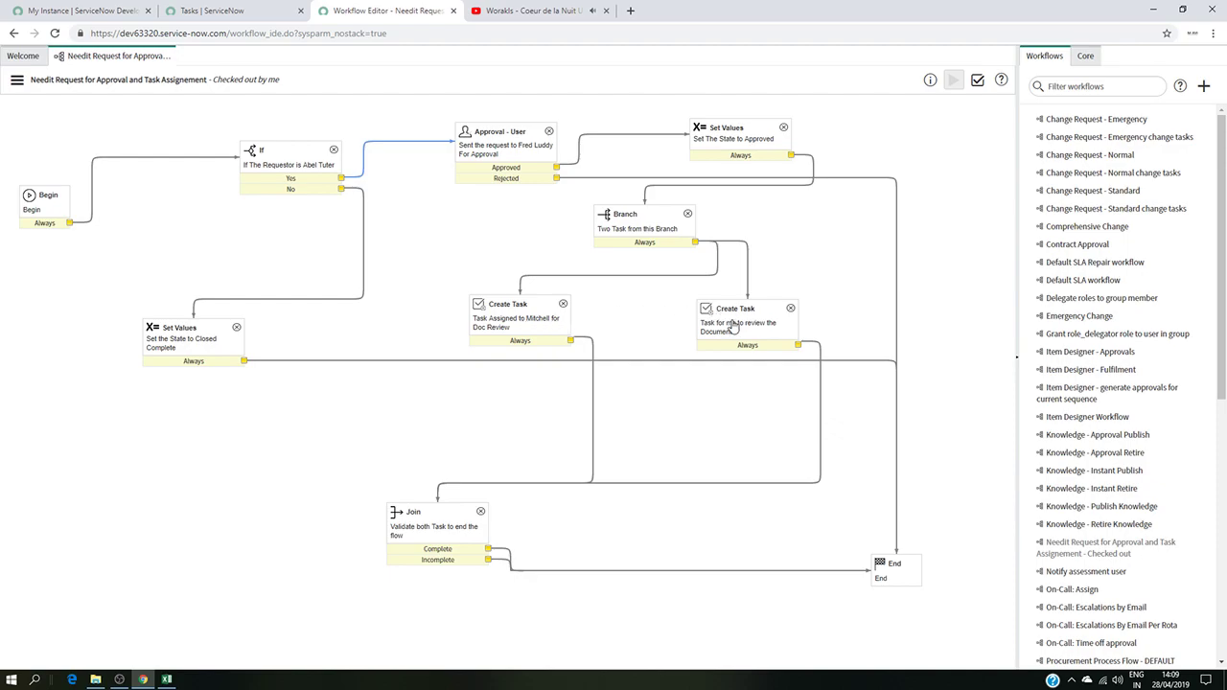
pyautogui.click(701, 275)
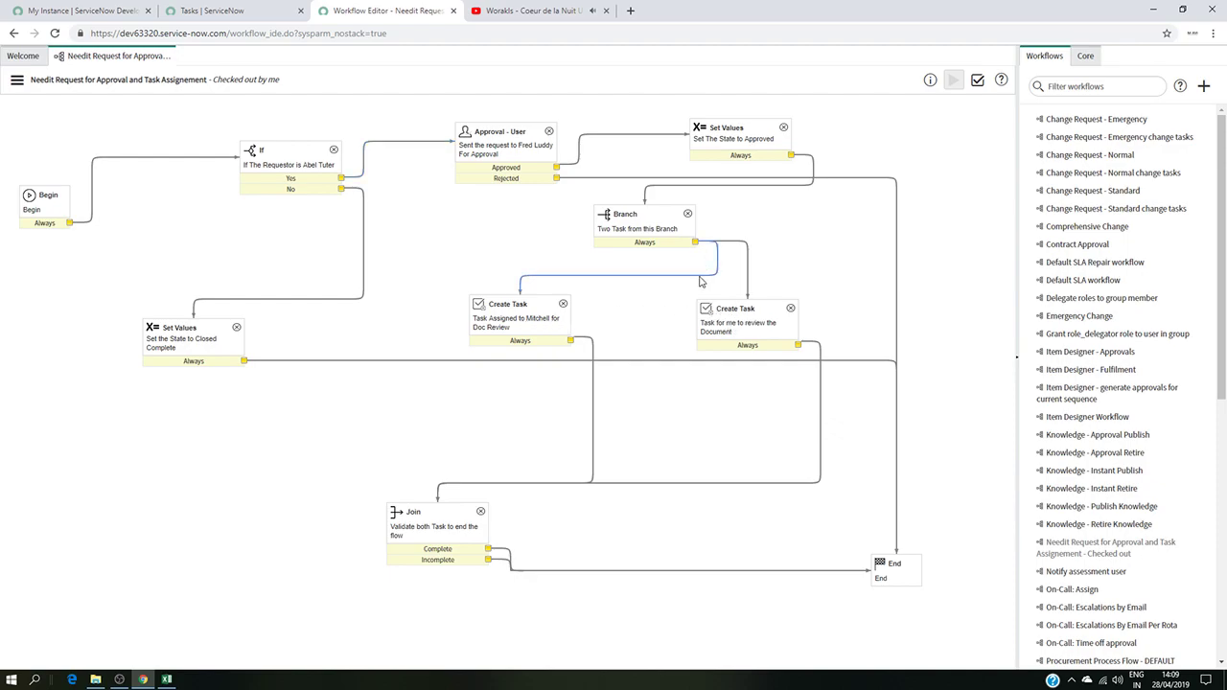
pyautogui.click(747, 266)
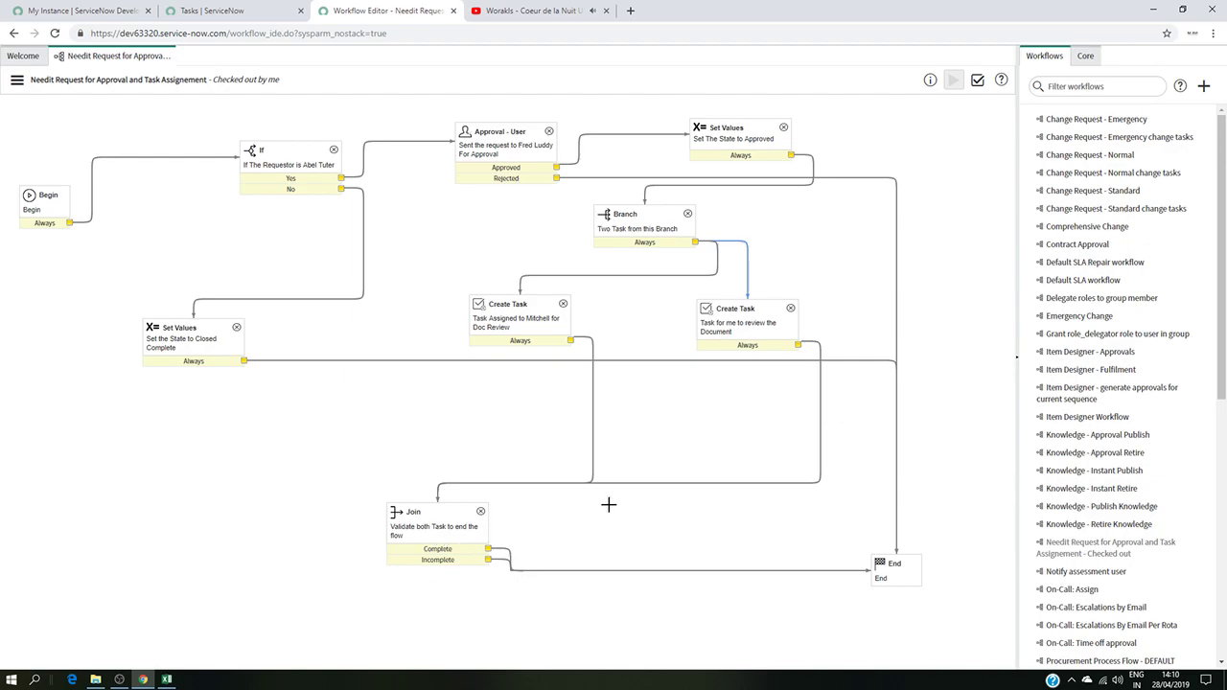
pyautogui.click(1085, 56)
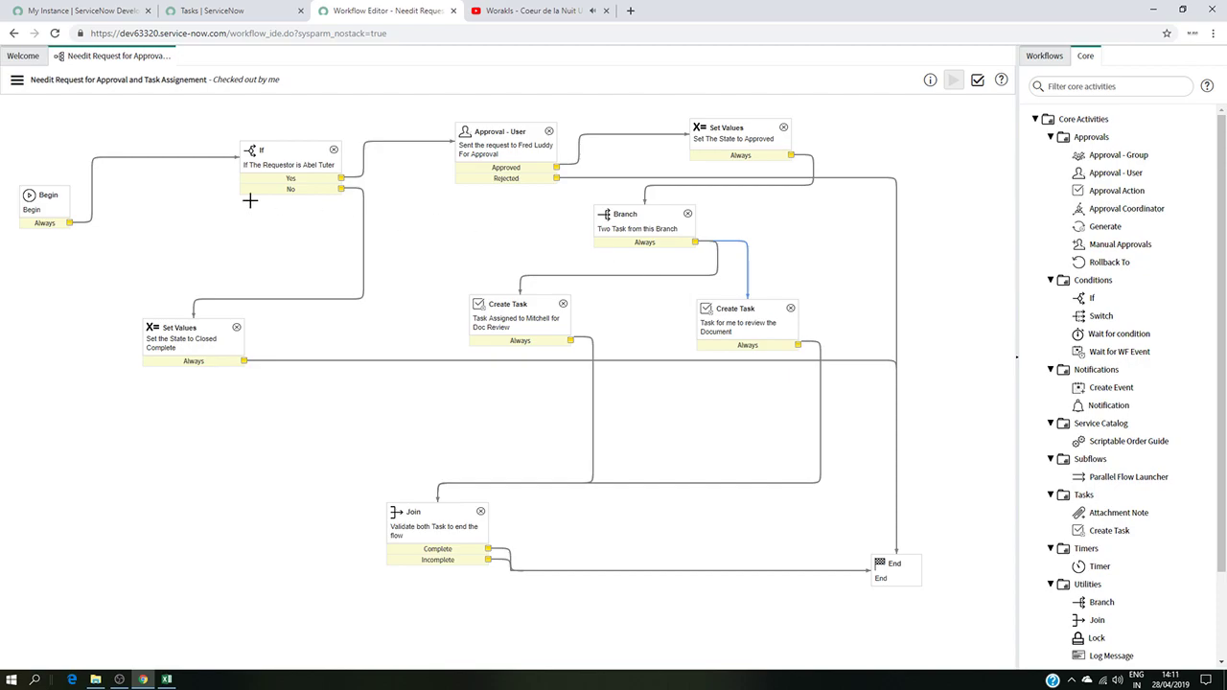
# Delete the checked-out Needit Request for Approval and Task Assignement workflow and bring up a blank new workflow form.
pyautogui.click(16, 79)
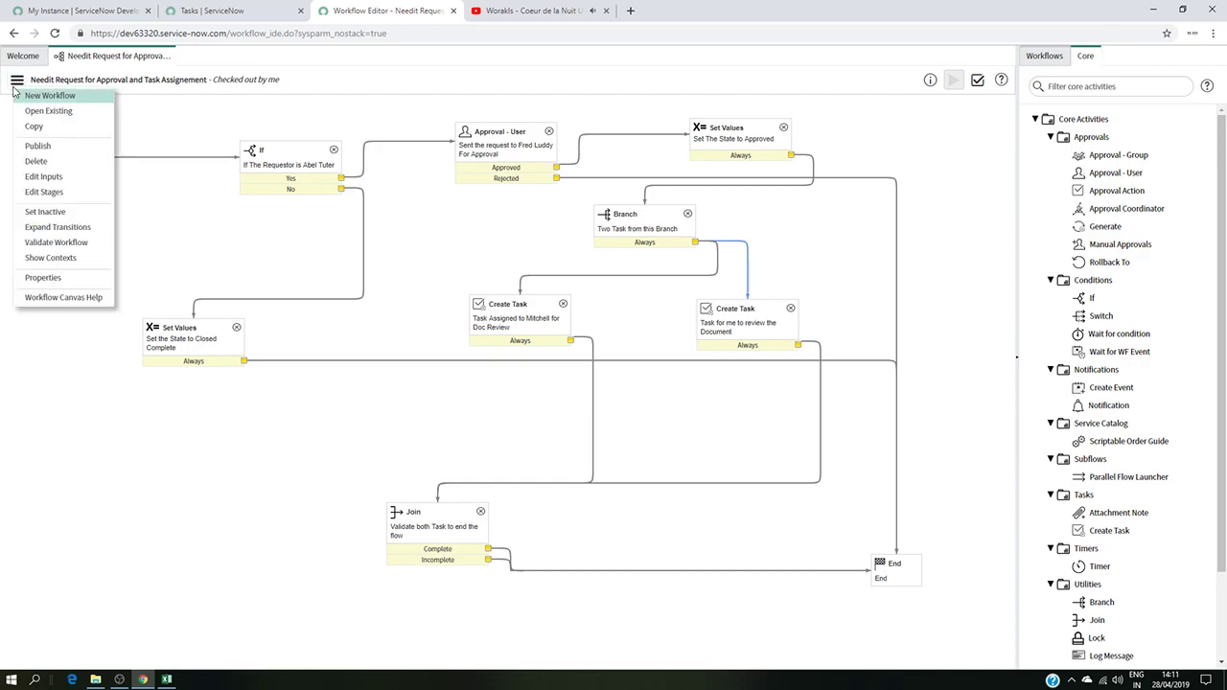
pyautogui.click(35, 161)
pyautogui.click(591, 393)
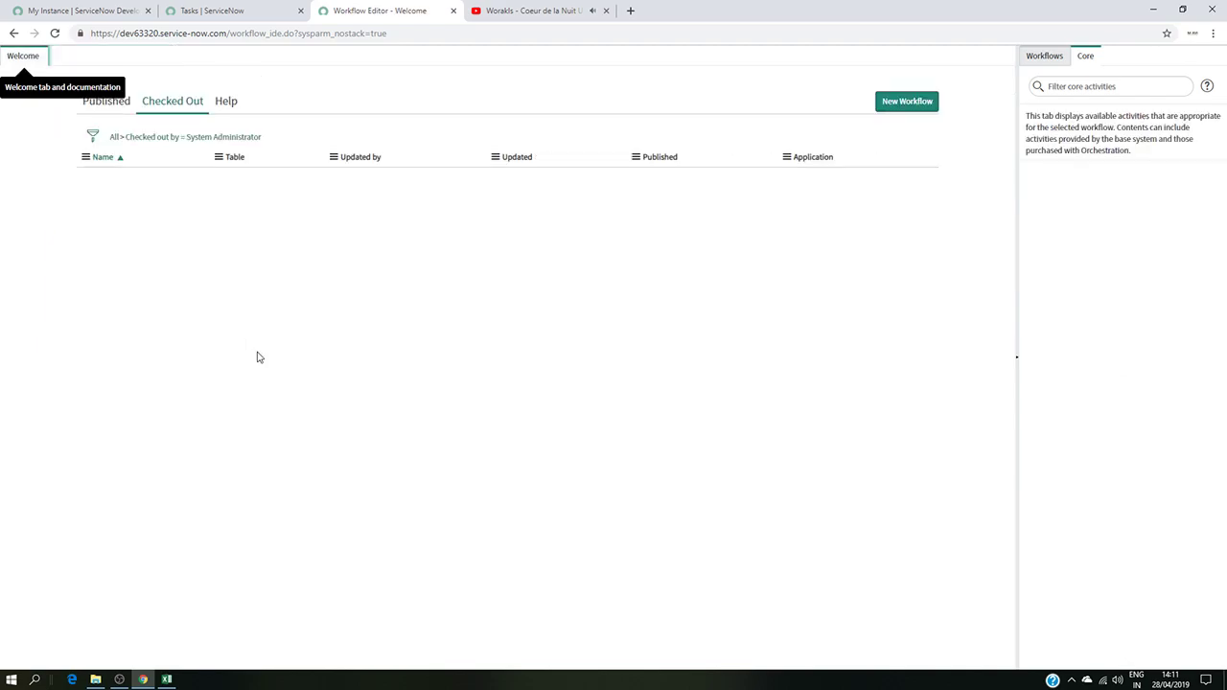
pyautogui.click(922, 102)
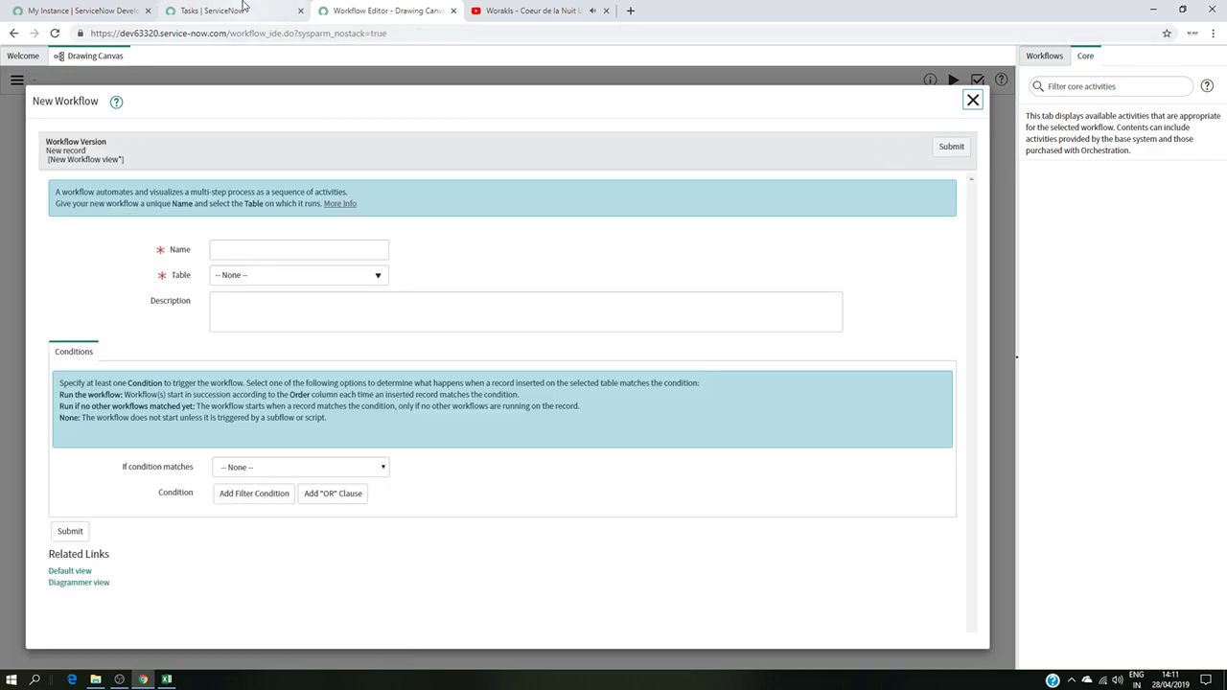
# Filter the ServiceNow application navigator for "workflow ed" and open the Workflow Editor from it.
pyautogui.click(239, 12)
pyautogui.click(57, 96)
pyautogui.moveTo(57, 97); pyautogui.dragTo(6, 95)
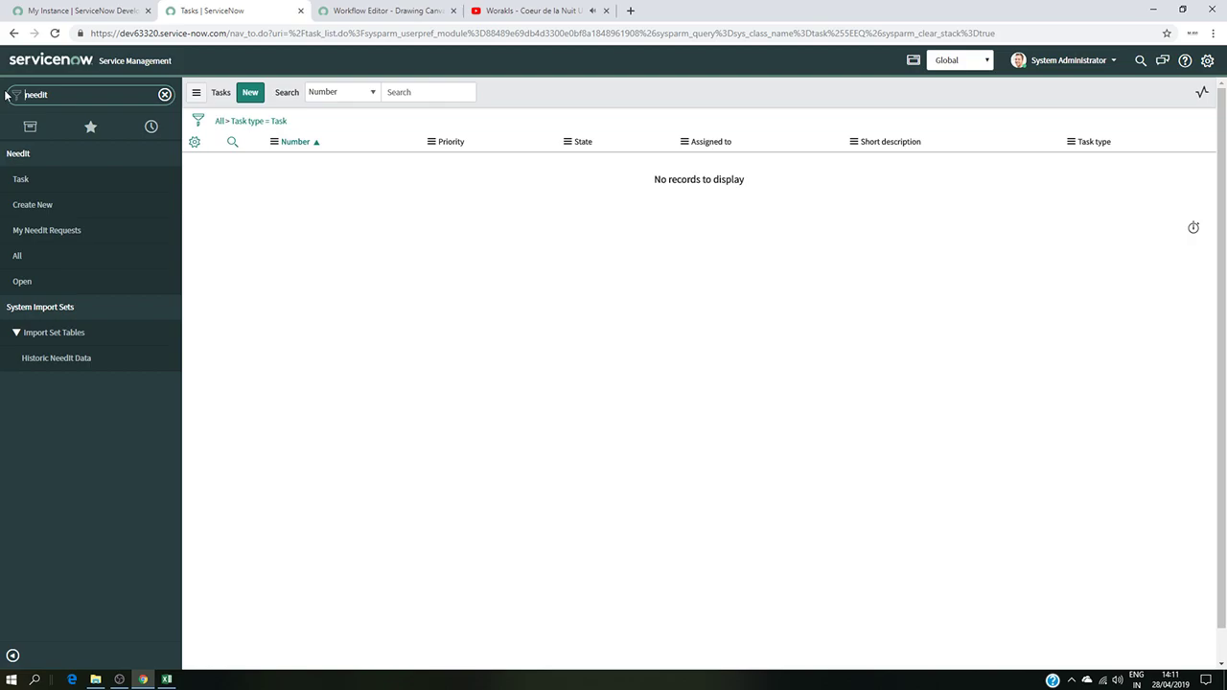
pyautogui.moveTo(51, 95); pyautogui.dragTo(29, 95)
pyautogui.press('BackSpace')
pyautogui.press('BackSpace')
pyautogui.write('e')
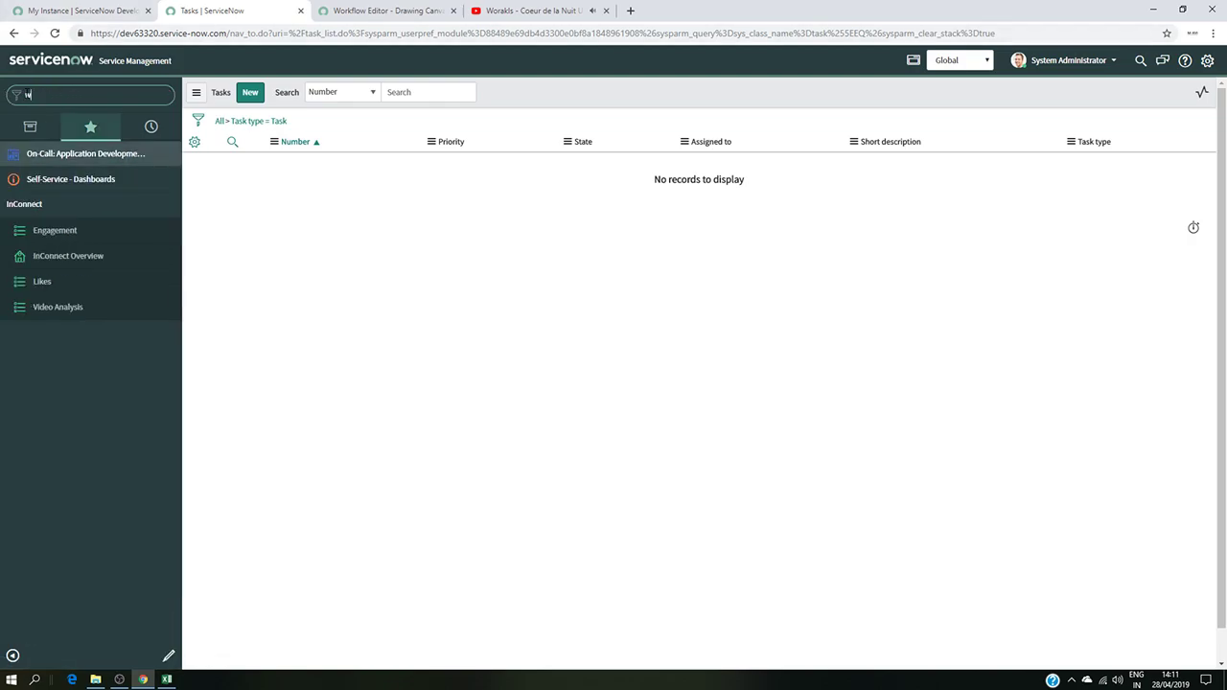
pyautogui.write('orlkl')
pyautogui.press('BackSpace')
pyautogui.write('flow ed')
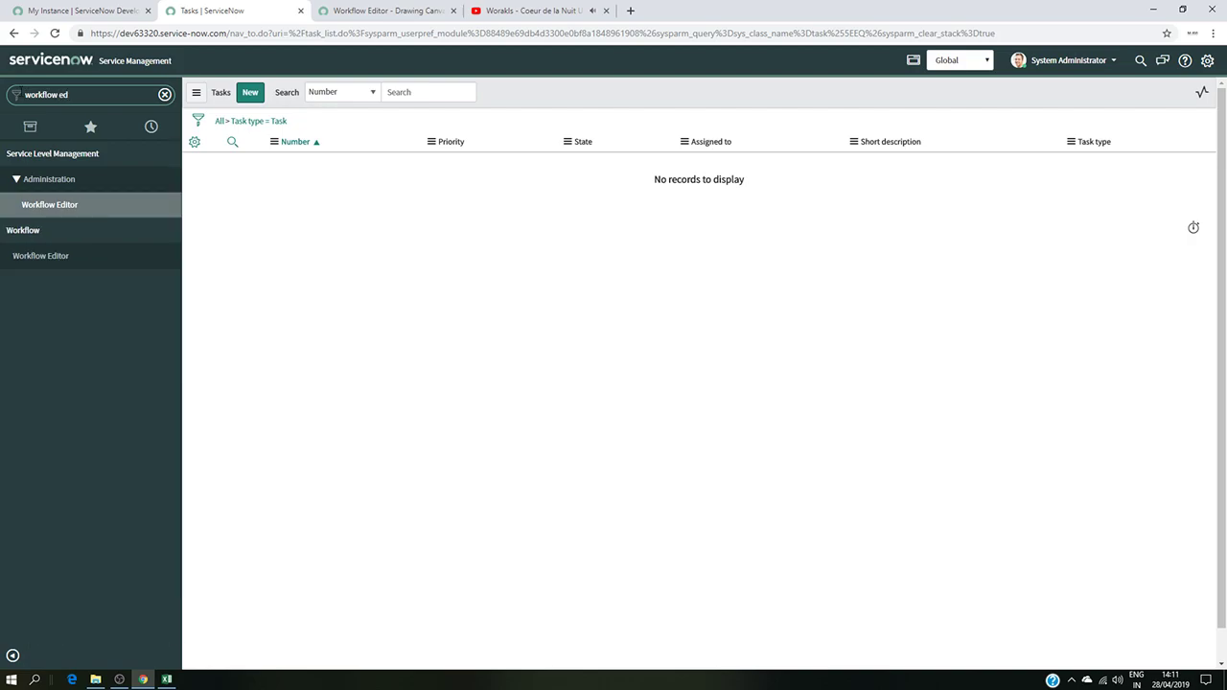
pyautogui.click(74, 203)
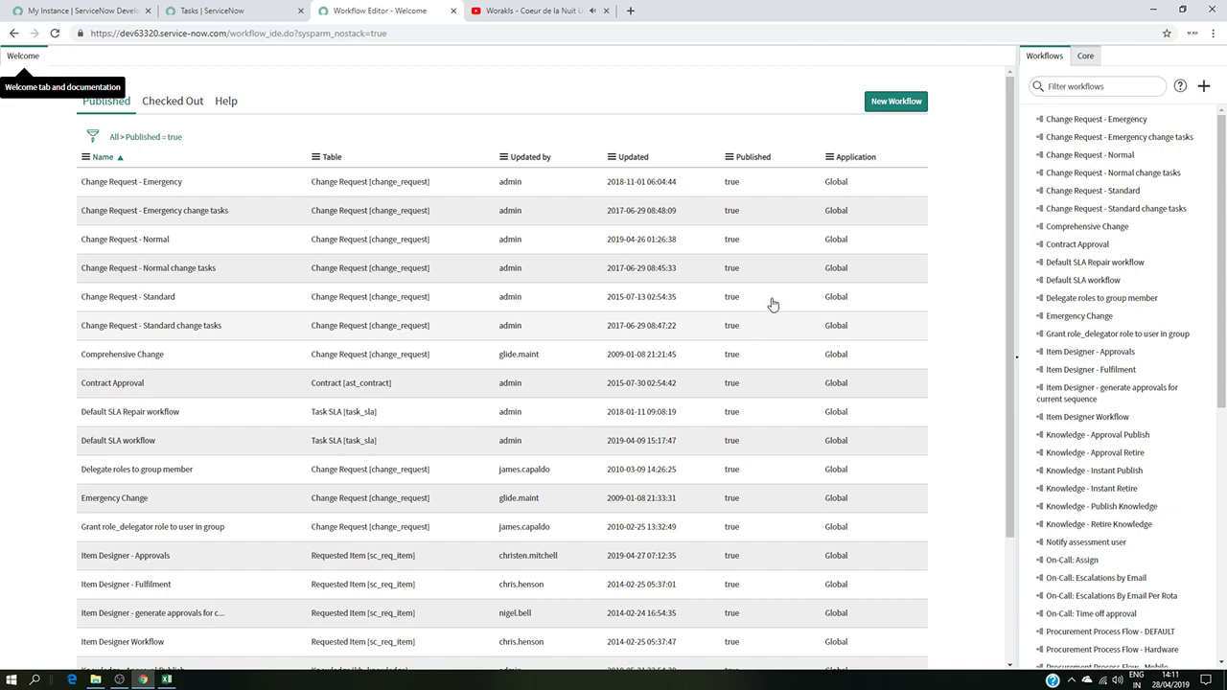
# Start a new workflow and name it "Needit Request for Approval and Task Assignement".
pyautogui.click(897, 102)
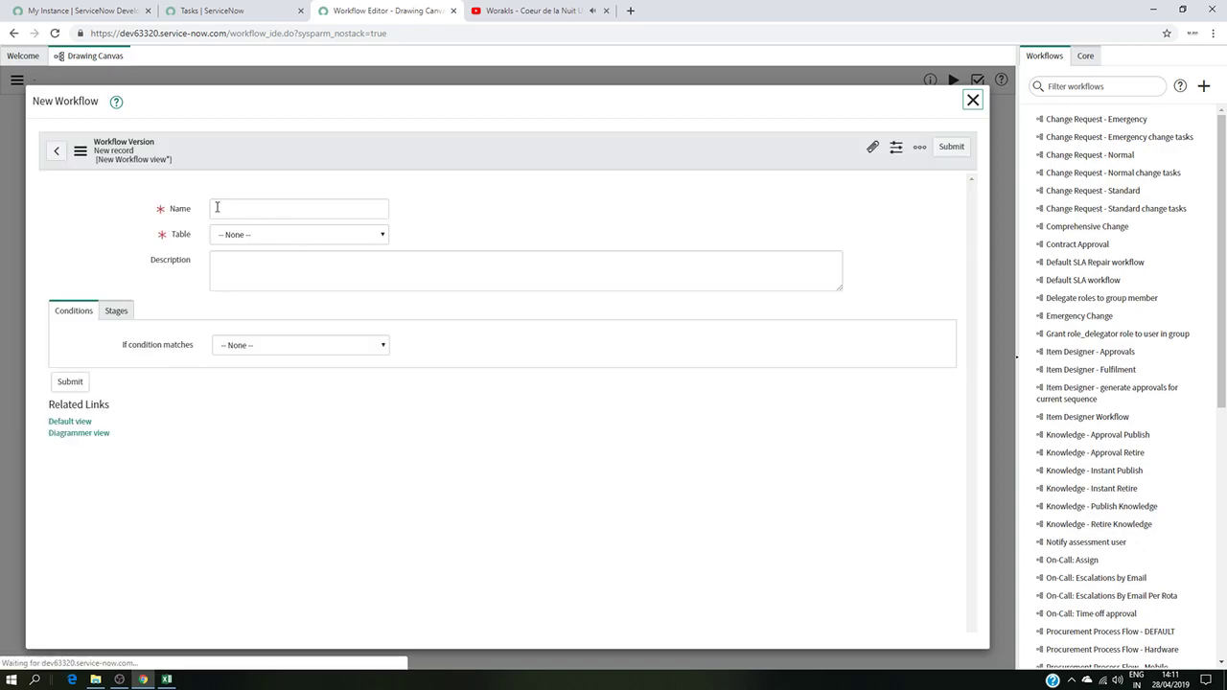
pyautogui.click(224, 251)
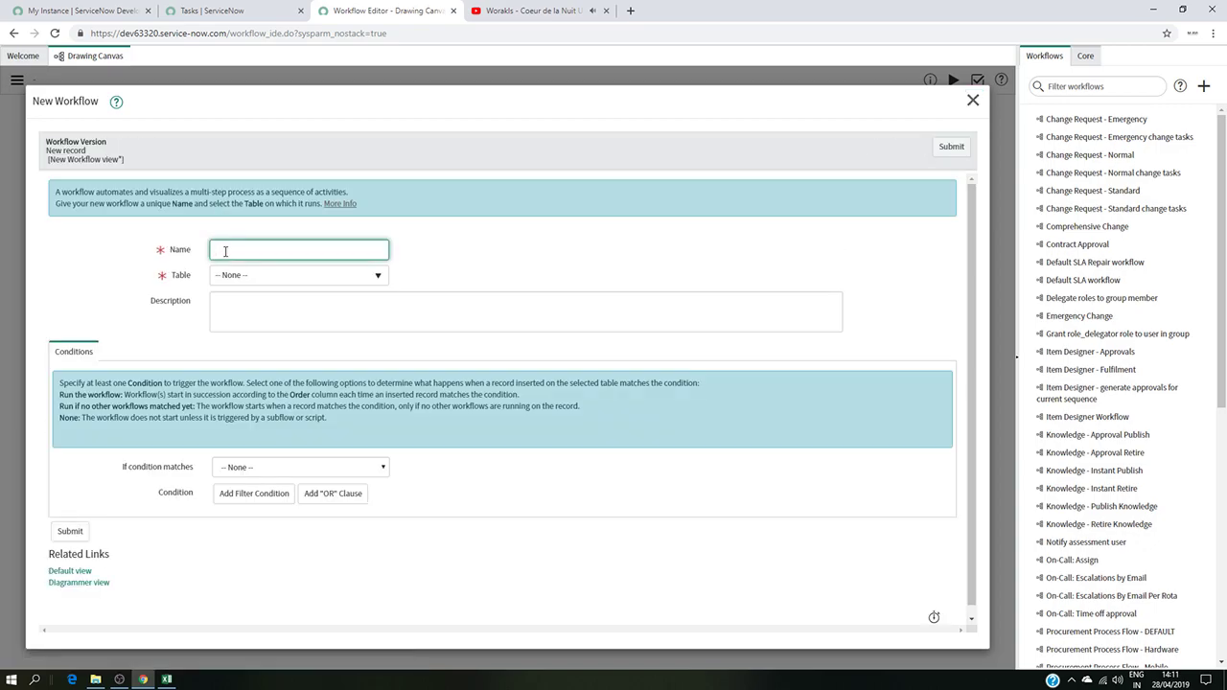
pyautogui.write('Nedit Reques')
pyautogui.write('t for')
pyautogui.write(' Appto')
pyautogui.write('rov')
pyautogui.write('al and')
pyautogui.write(' Task')
pyautogui.write(' Assignement')
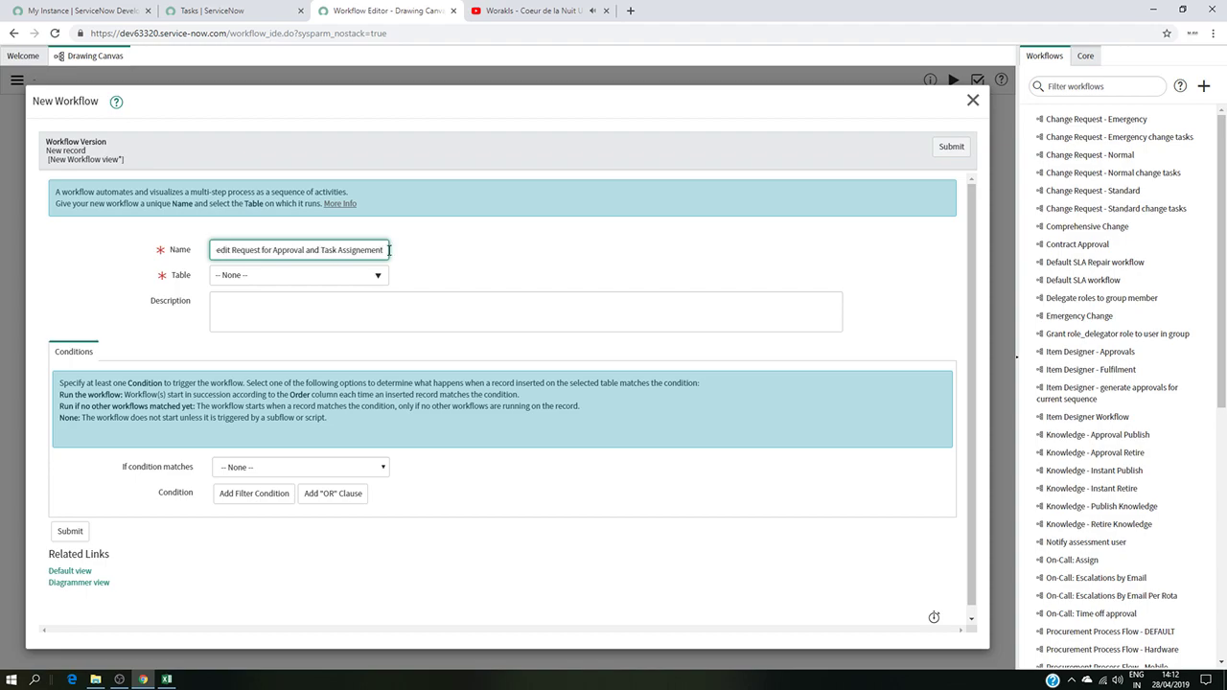
# Fill the description with a copy of the workflow name followed by "if it is for" and the requester's full name.
pyautogui.moveTo(387, 251); pyautogui.dragTo(176, 254)
pyautogui.hotkey('ctrl', 'c')
pyautogui.click(269, 314)
pyautogui.hotkey('ctrl', 'v')
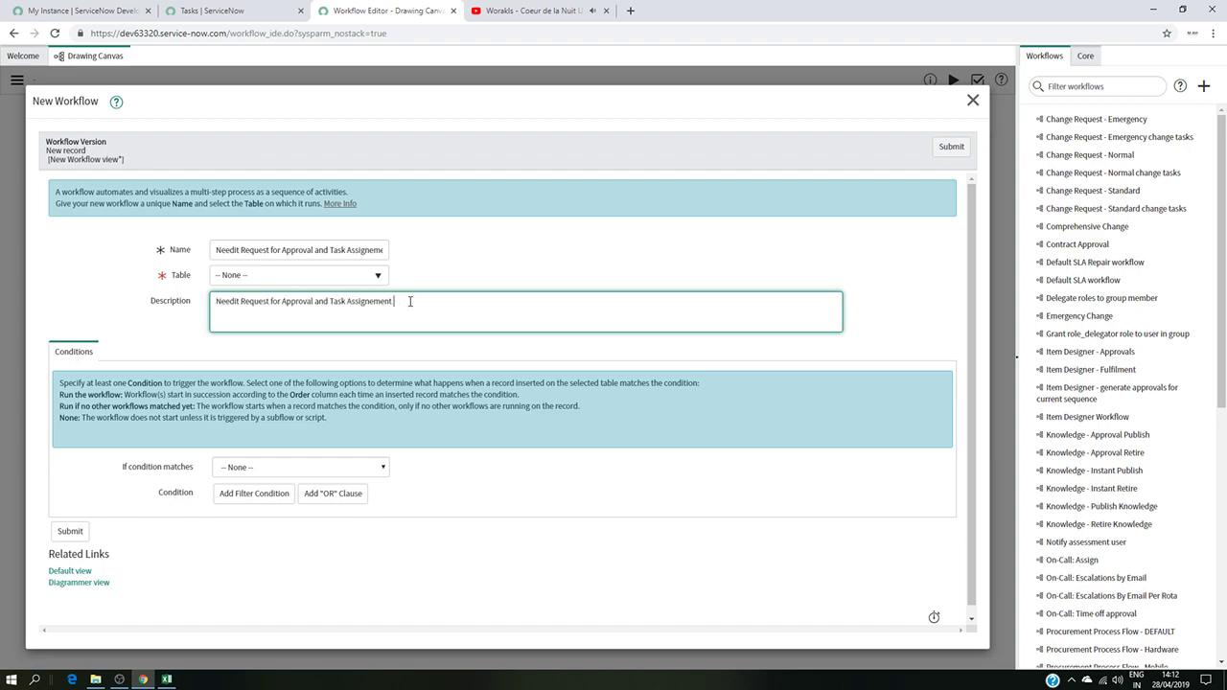
pyautogui.write('if it is for Abel Tuter')
# Set the workflow's table to Needit [x_58872_needit_needit] and choose "Run the workflow always" for when the condition matches.
pyautogui.click(373, 280)
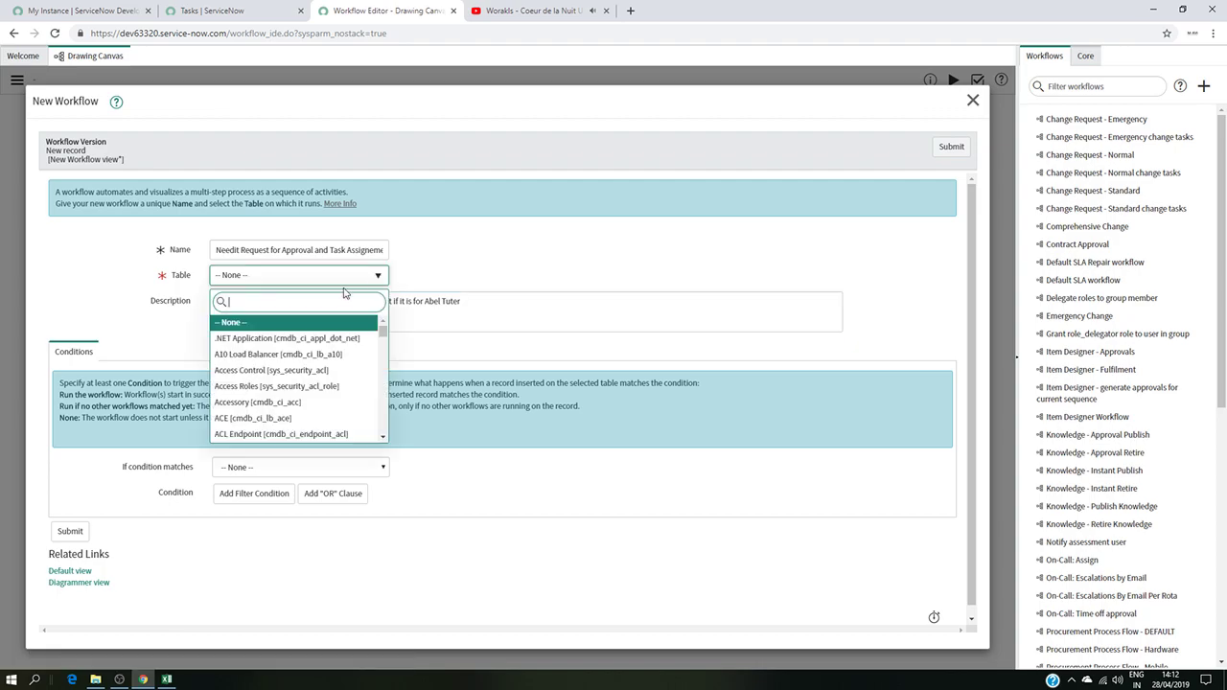
pyautogui.write('nee')
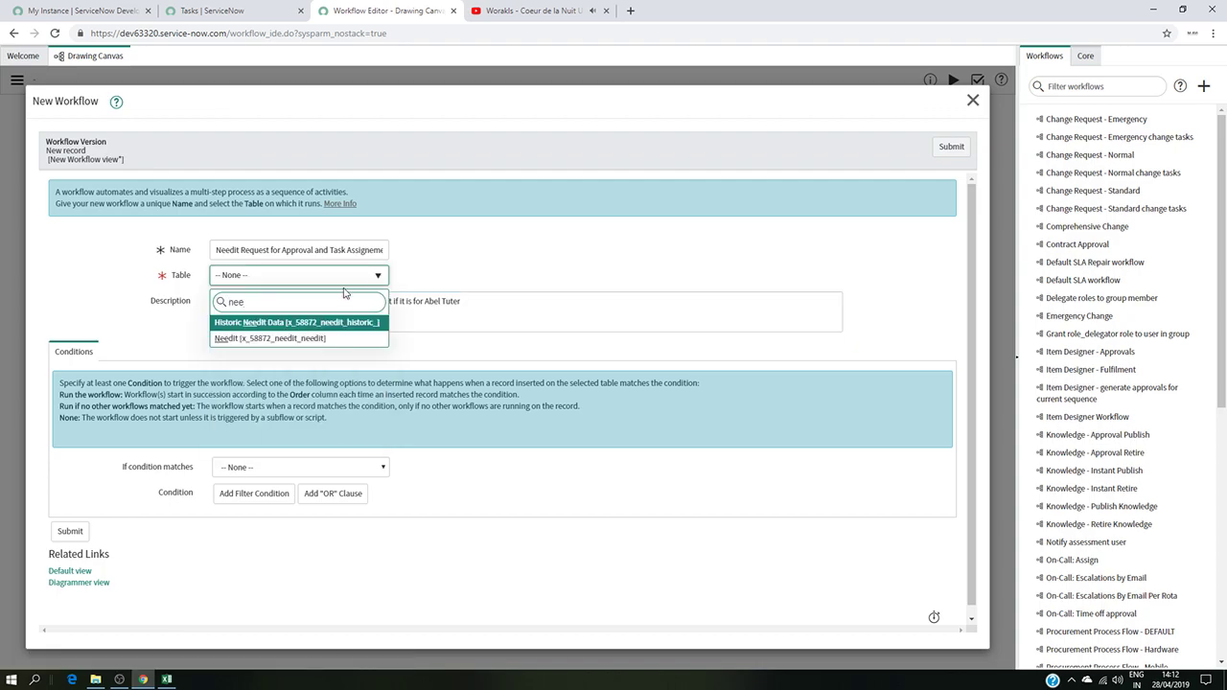
pyautogui.click(272, 339)
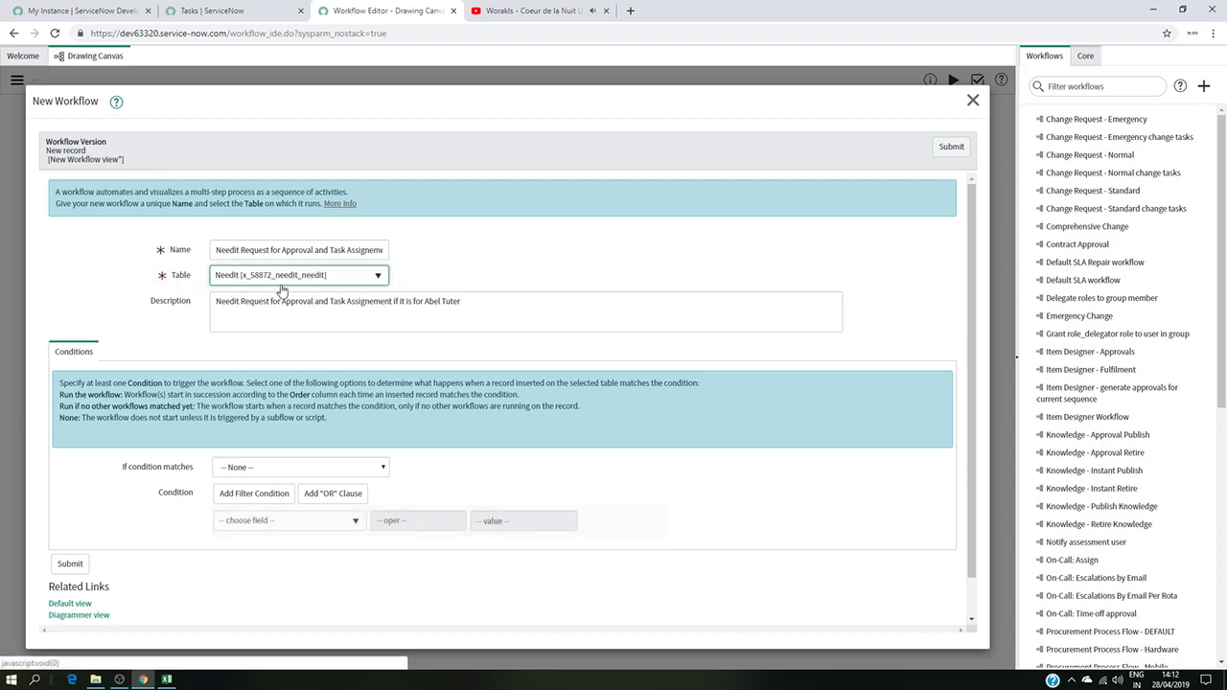
pyautogui.click(266, 471)
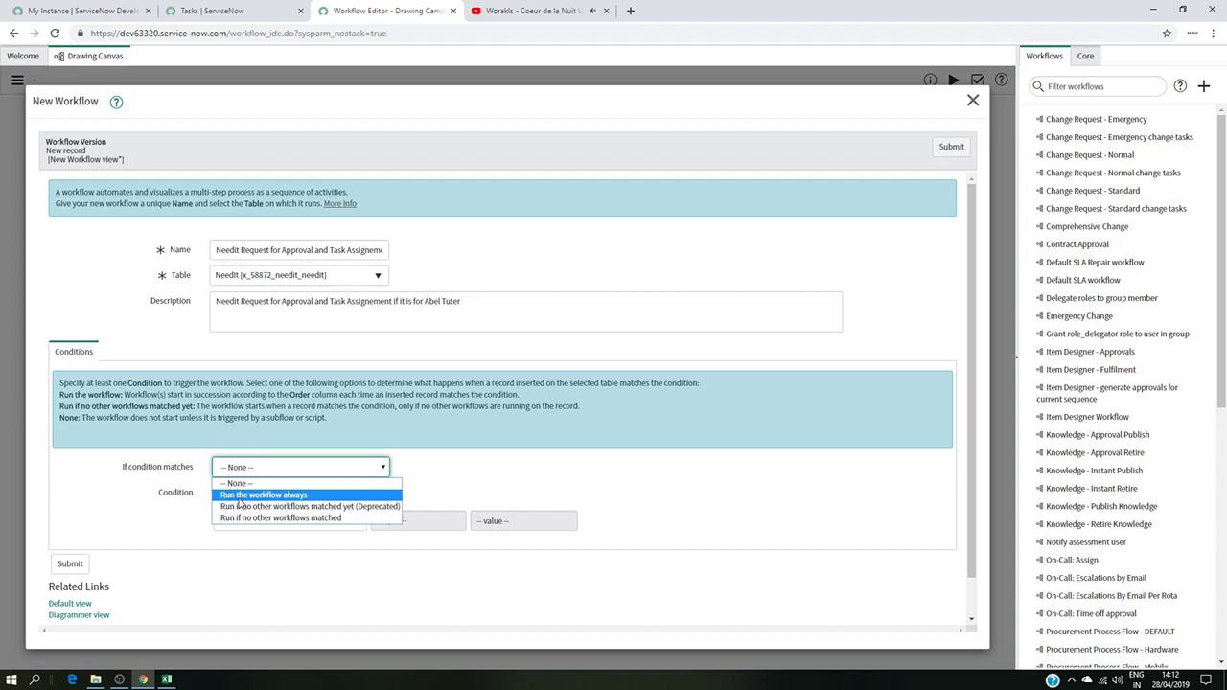
pyautogui.click(238, 497)
# Add the trigger condition "State is Awaiting Approval" and submit the new workflow.
pyautogui.click(301, 525)
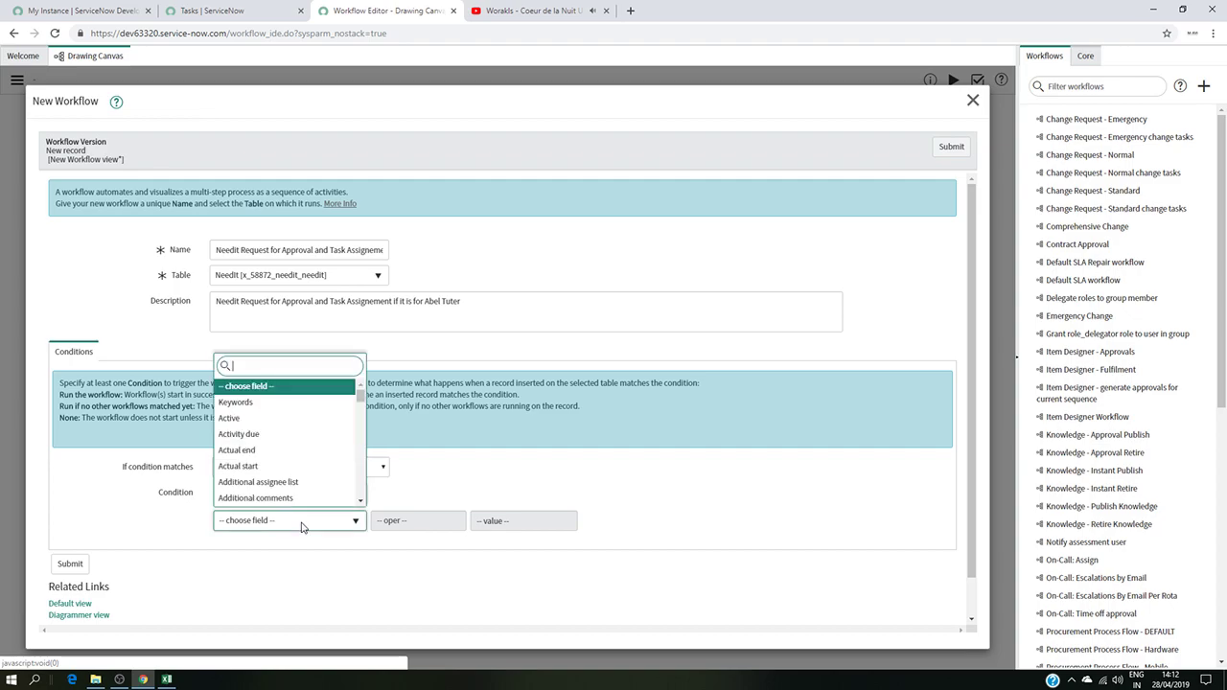
pyautogui.write('sta')
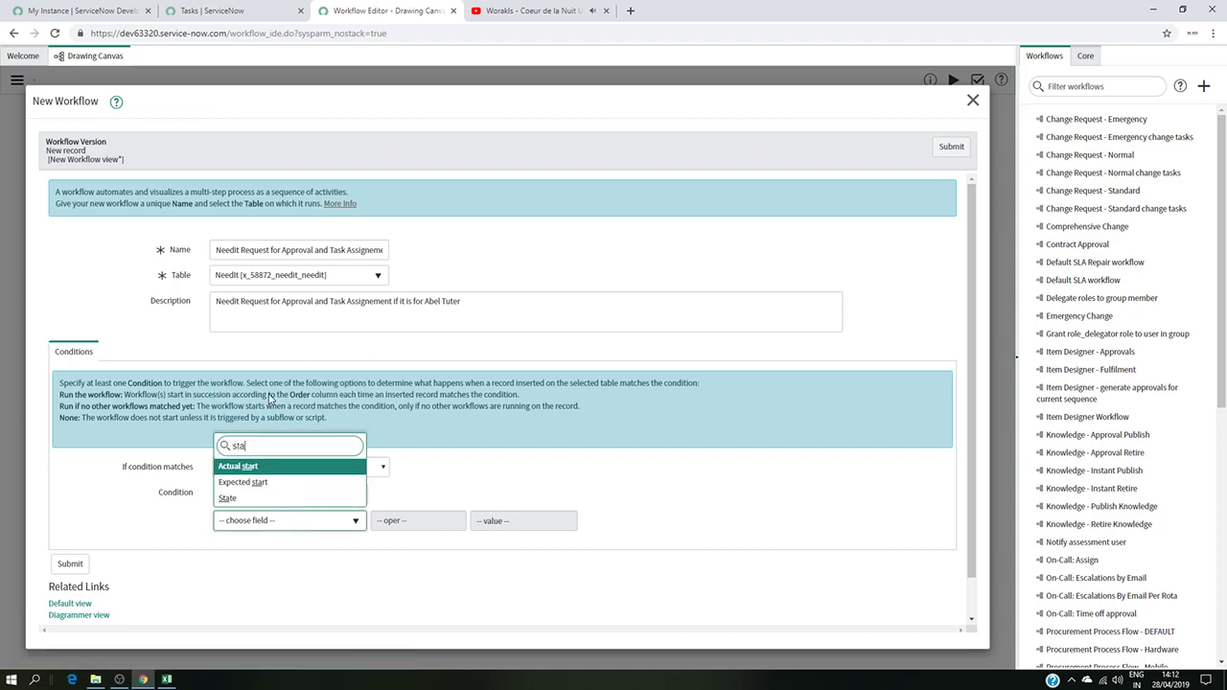
pyautogui.write('t')
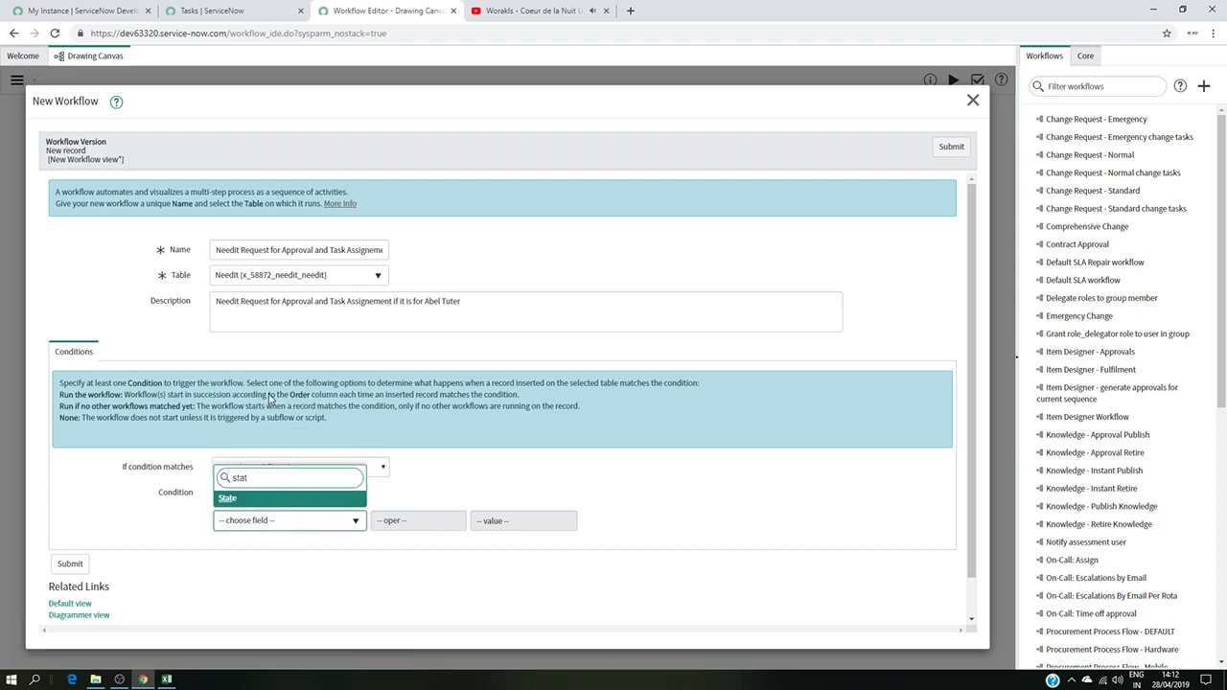
pyautogui.click(239, 500)
pyautogui.click(515, 522)
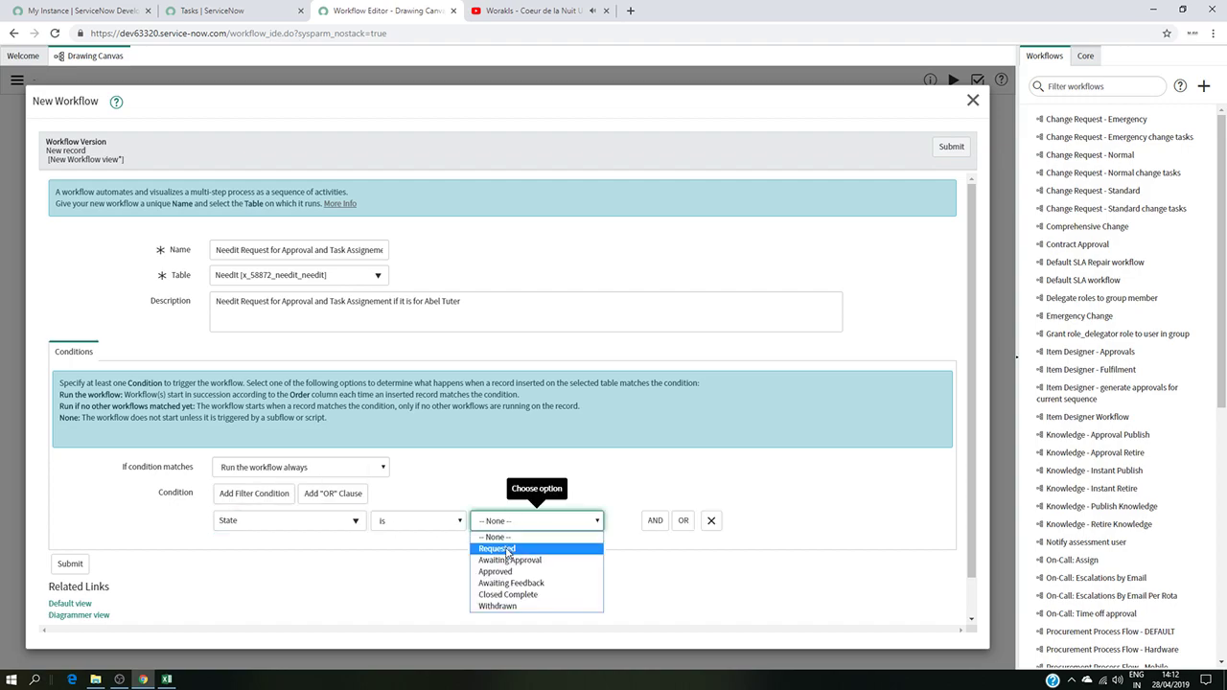
pyautogui.click(511, 567)
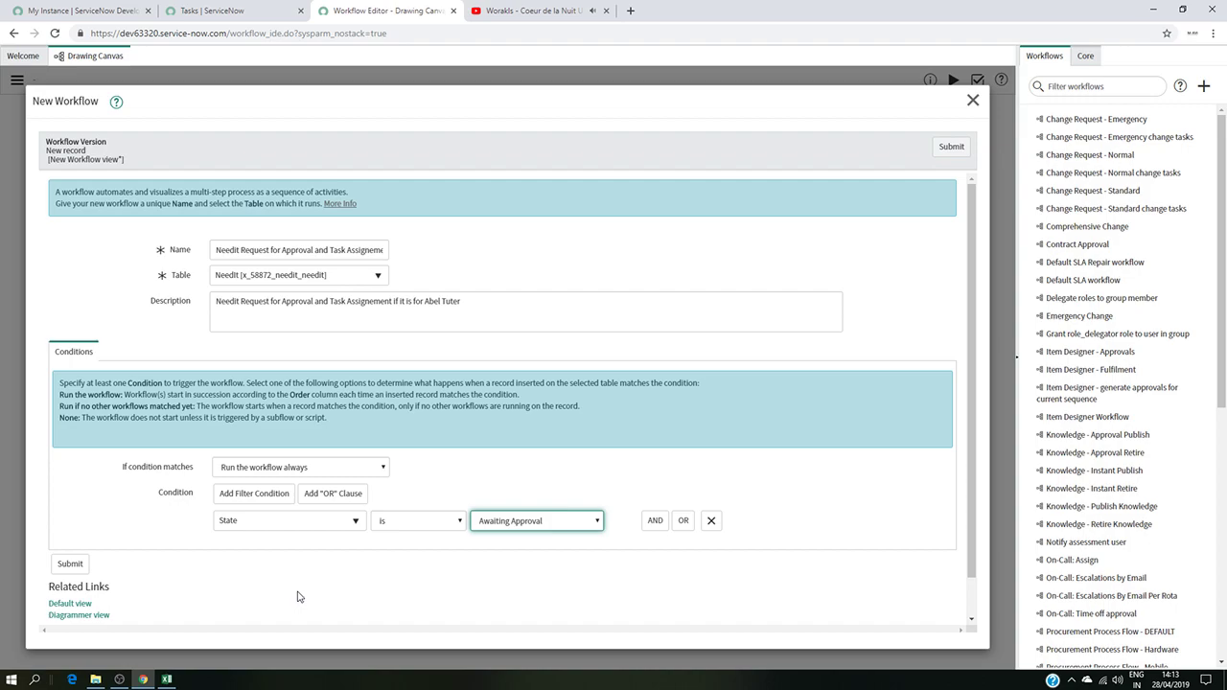
pyautogui.click(70, 564)
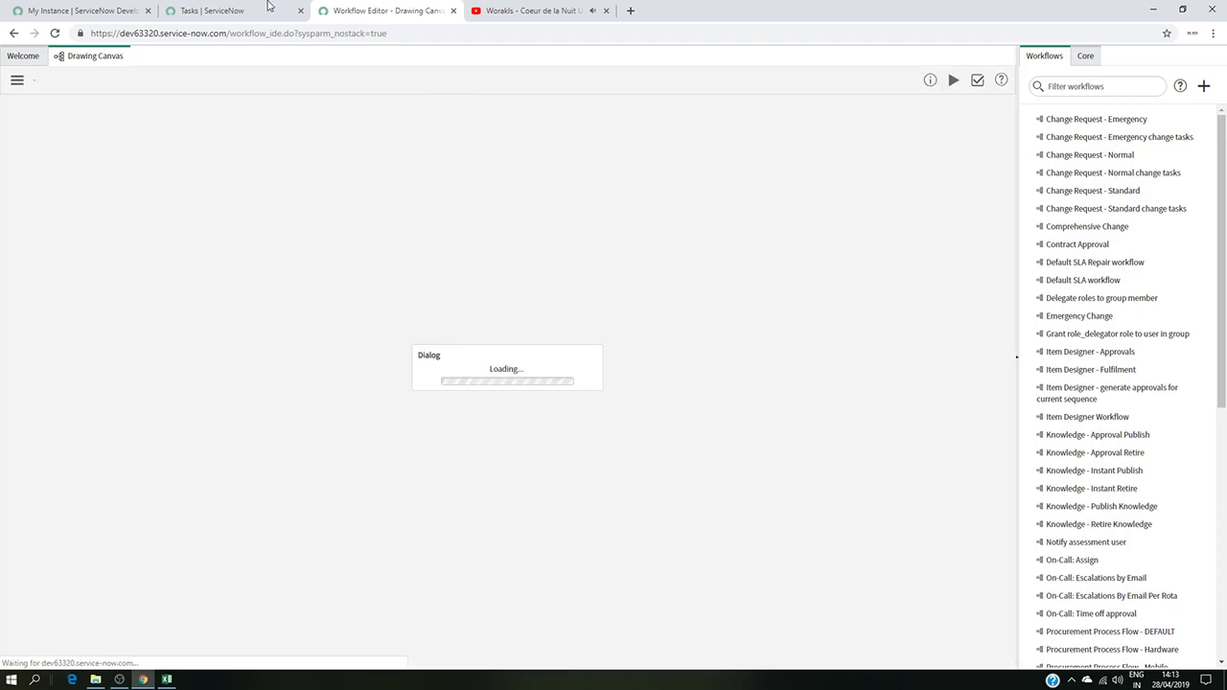
# Open a new Needit record from the application navigator and review the choices available for its State.
pyautogui.click(281, 8)
pyautogui.click(94, 95)
pyautogui.press('BackSpace')
pyautogui.write('needit')
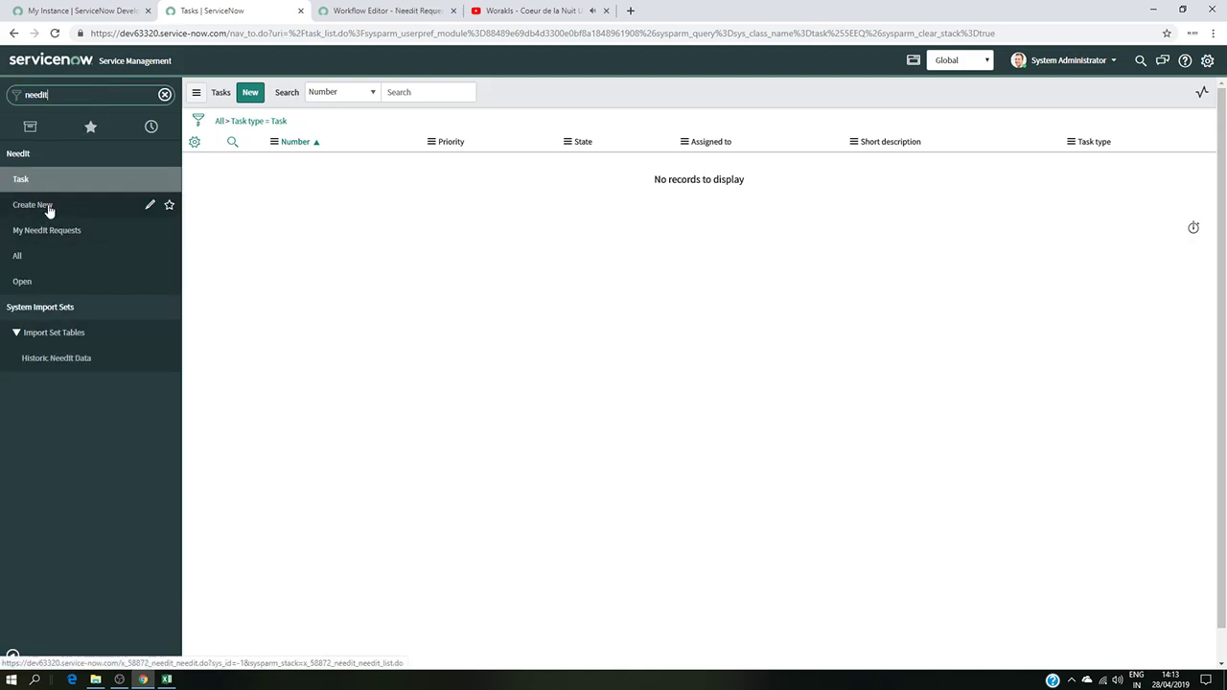
pyautogui.click(48, 207)
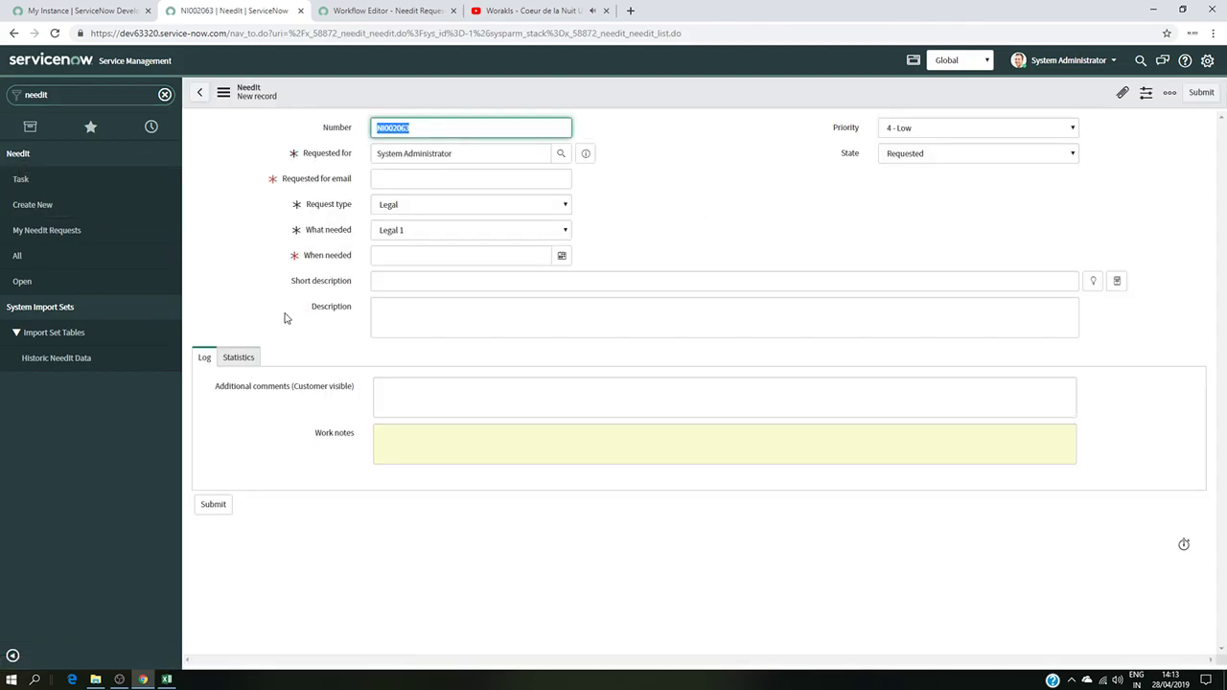
pyautogui.click(909, 155)
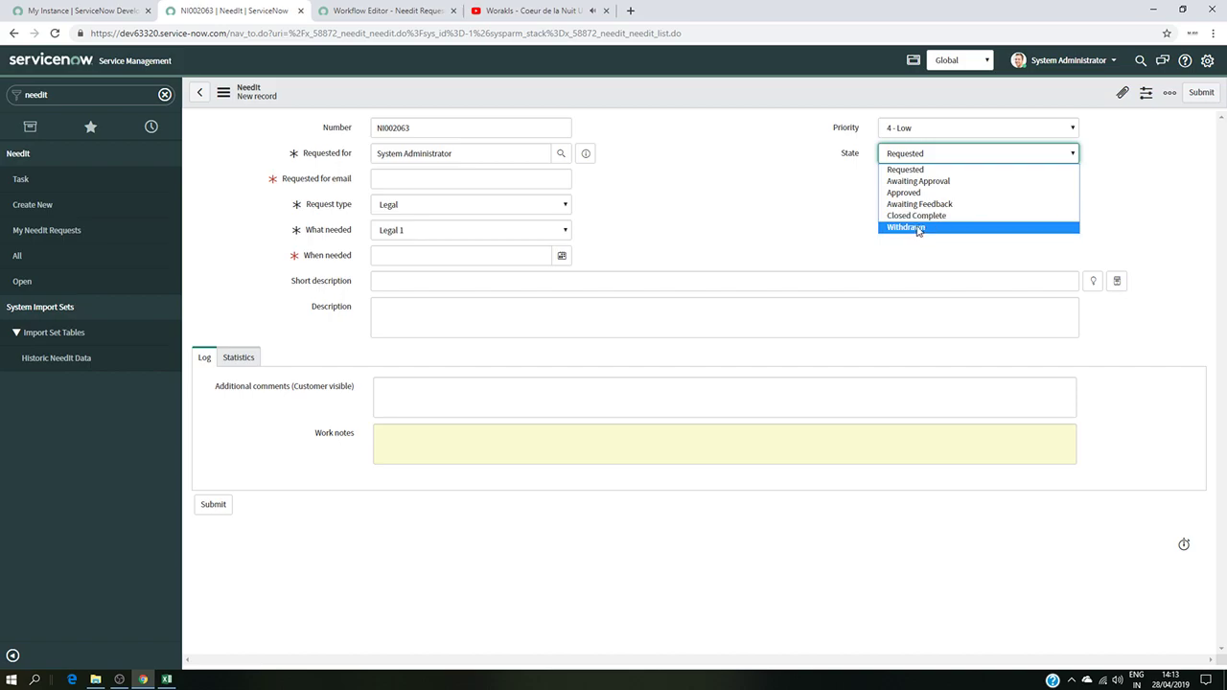
pyautogui.click(821, 219)
# Return to the new workflow and move its End activity to the lower-right corner of the canvas.
pyautogui.click(389, 11)
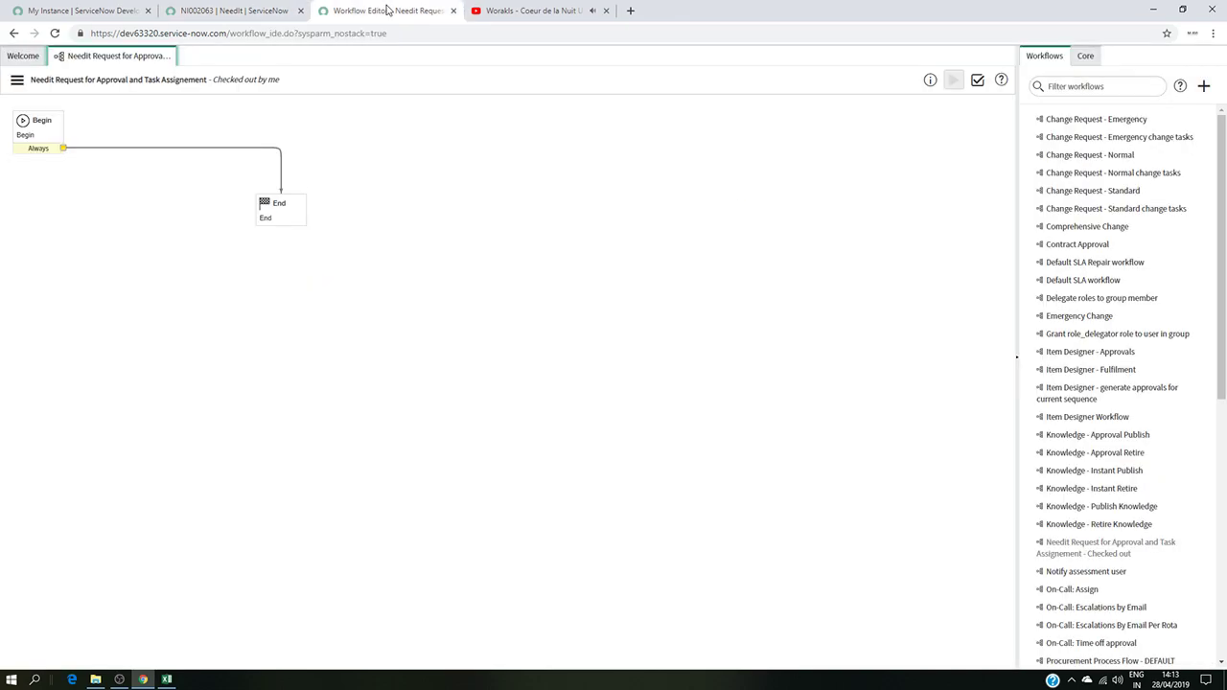
pyautogui.moveTo(285, 202); pyautogui.dragTo(962, 592)
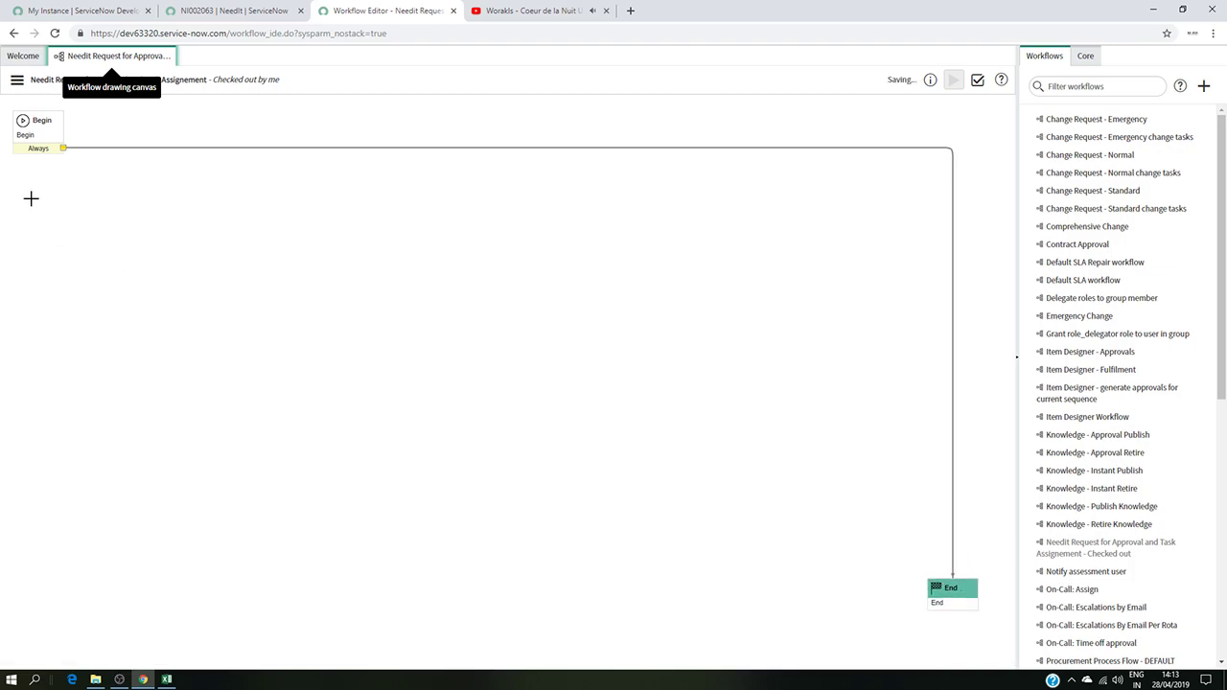
# Shift the Begin activity slightly inward and add an If activity after it, named as a check for the specific requestor.
pyautogui.moveTo(50, 115); pyautogui.dragTo(72, 132)
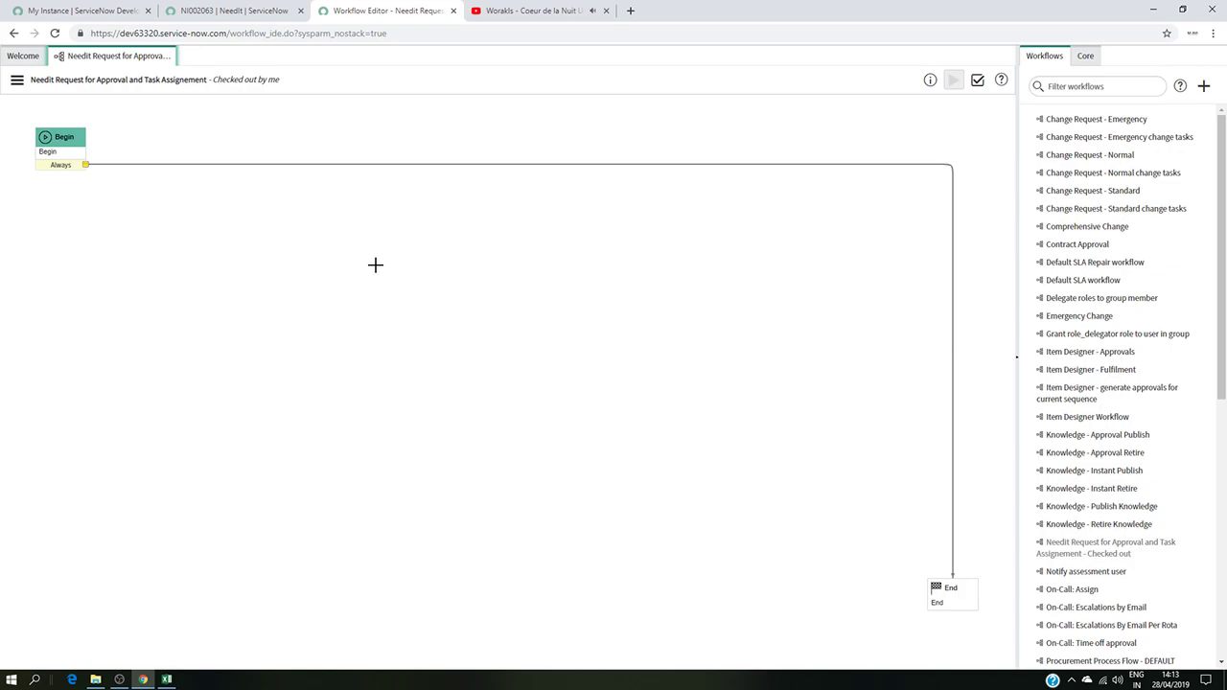
pyautogui.click(1084, 55)
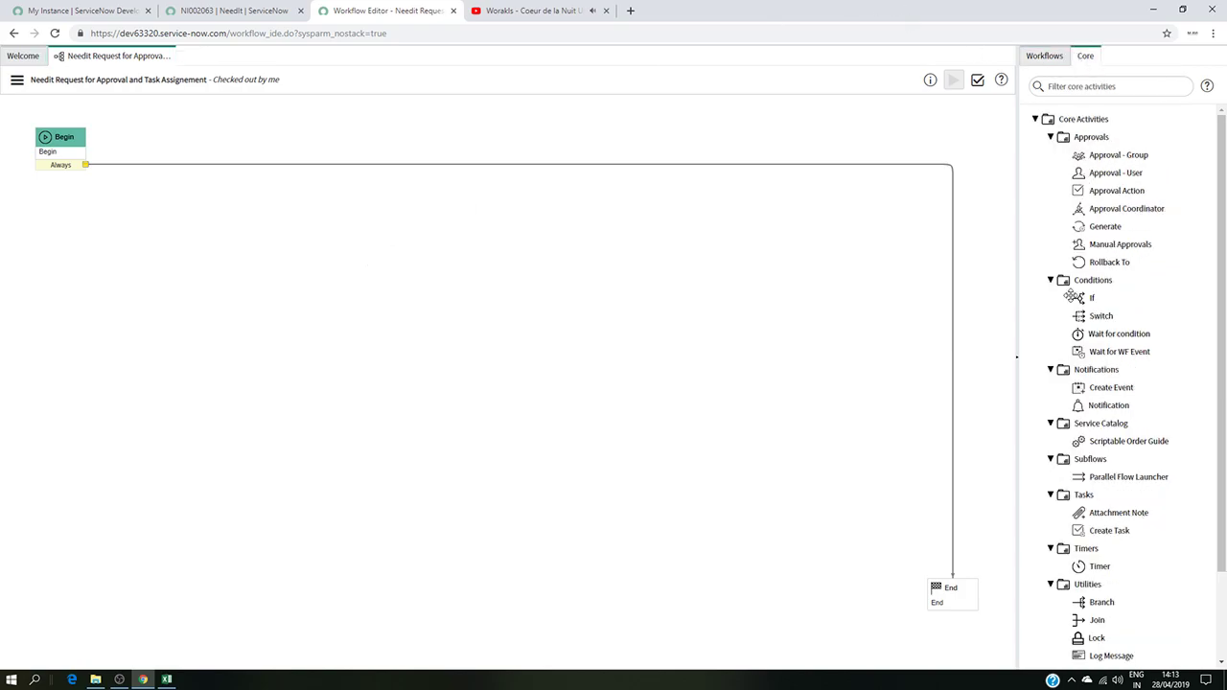
pyautogui.moveTo(1089, 298); pyautogui.dragTo(216, 142)
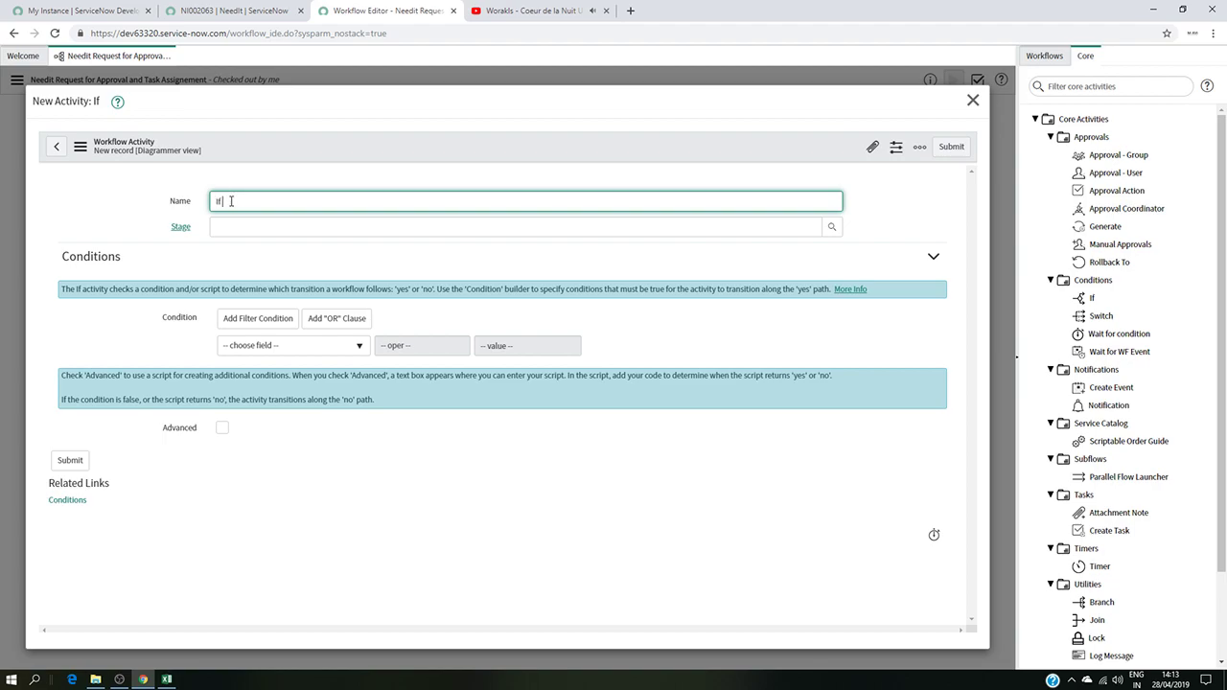
pyautogui.write('the requestor is Abel Tuter')
# Set the If condition to "Requested for is" the requester's name, submit the activity and position it beside Begin.
pyautogui.click(344, 348)
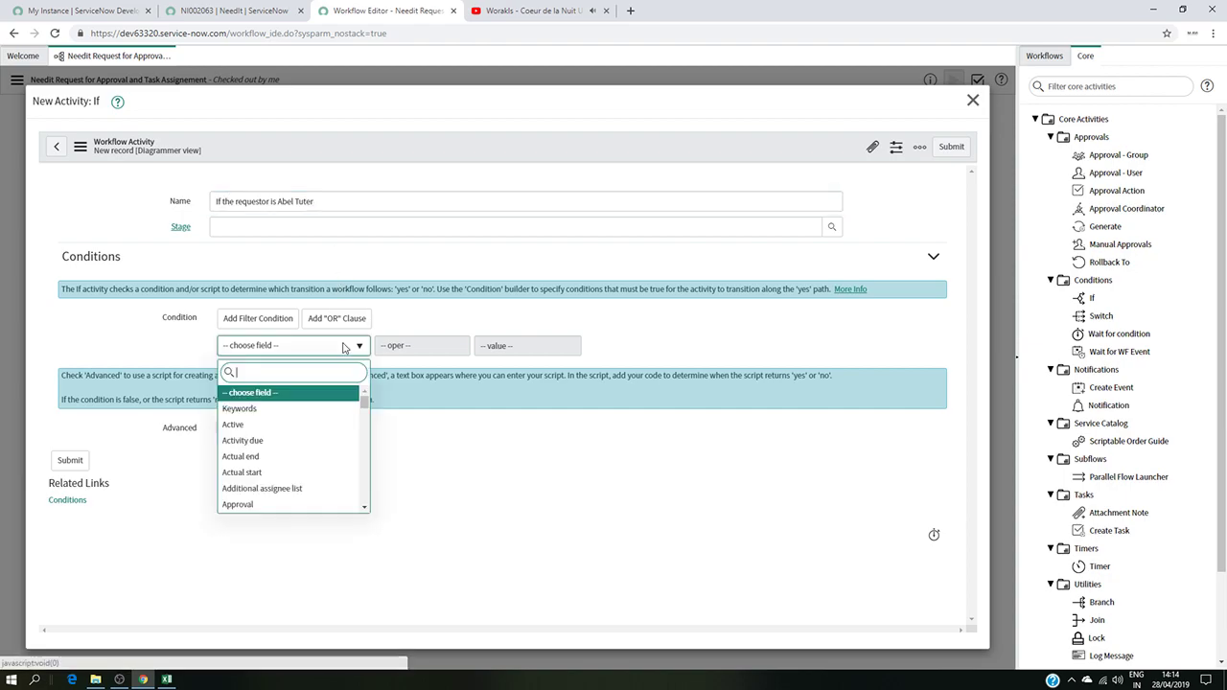
pyautogui.write('re')
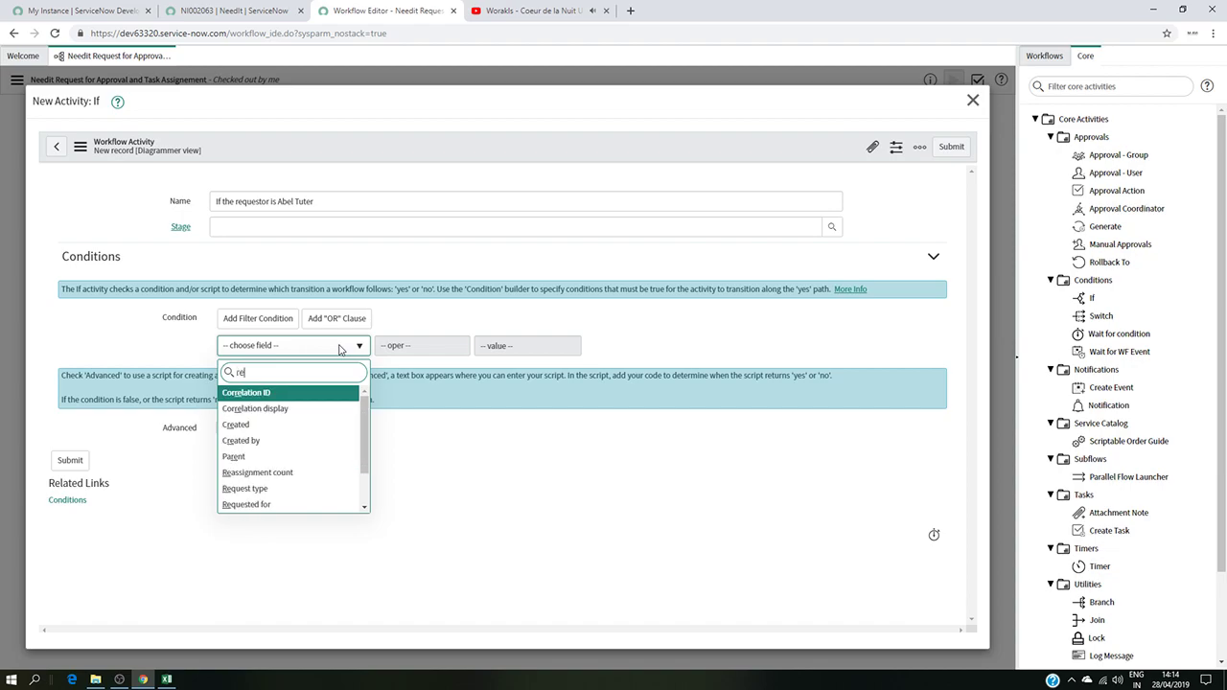
pyautogui.click(278, 505)
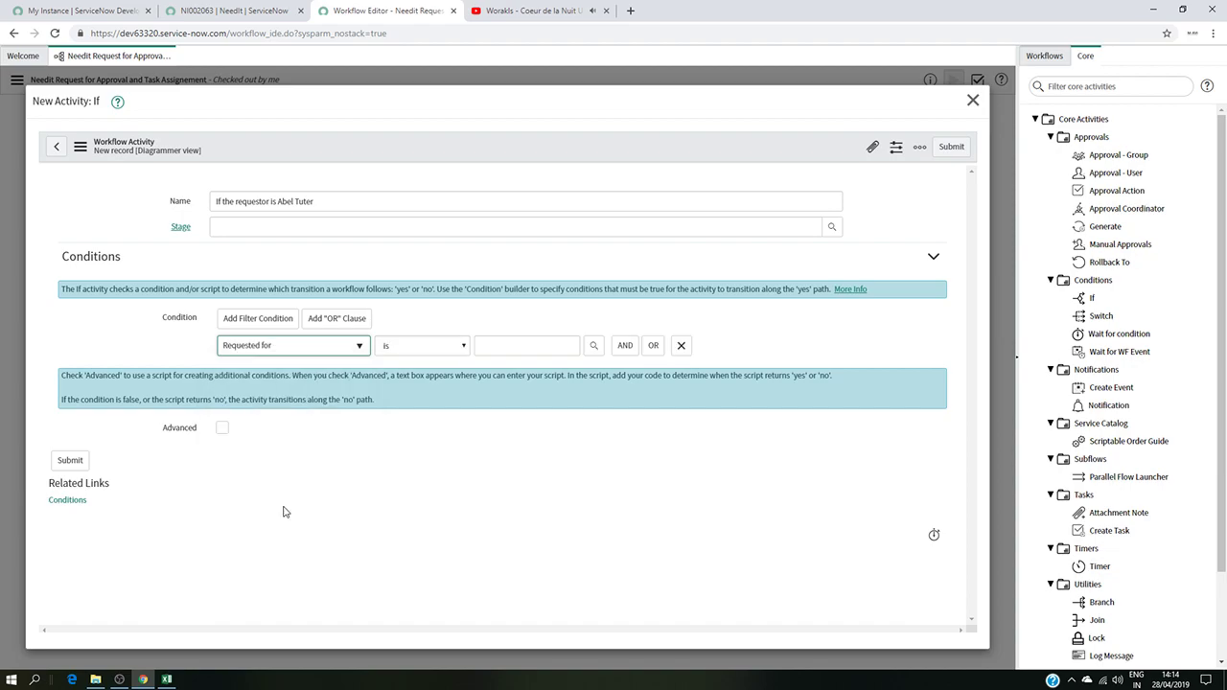
pyautogui.click(561, 343)
pyautogui.write('a')
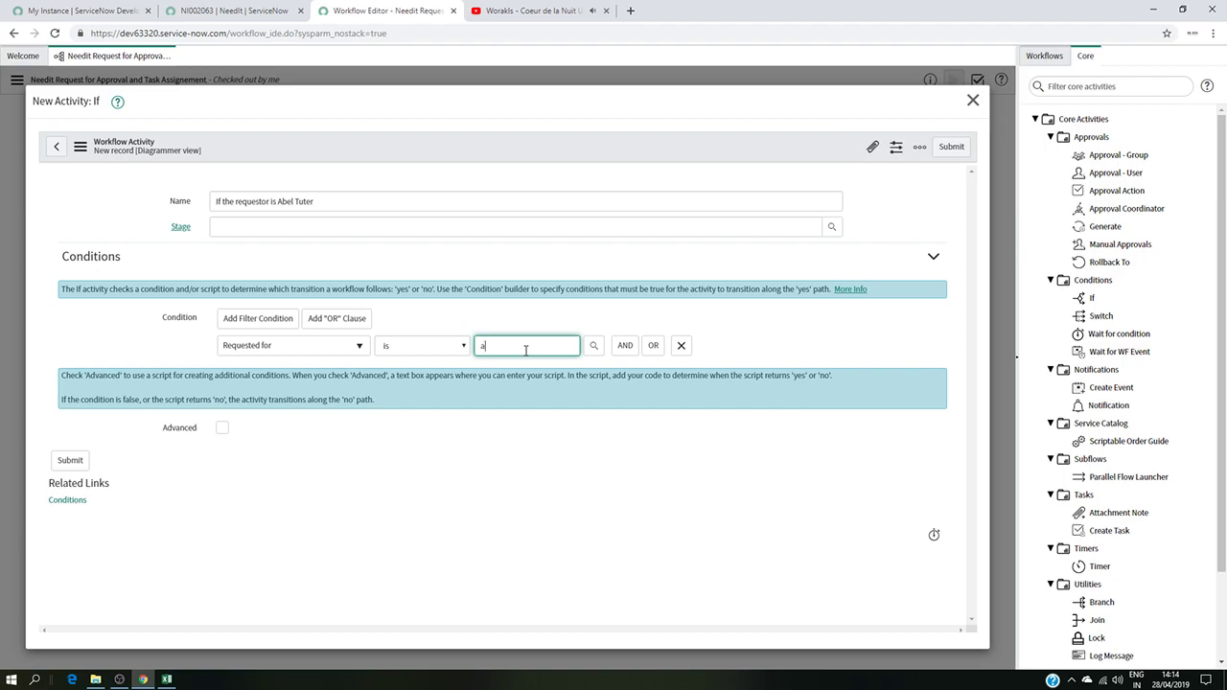
pyautogui.write('bel')
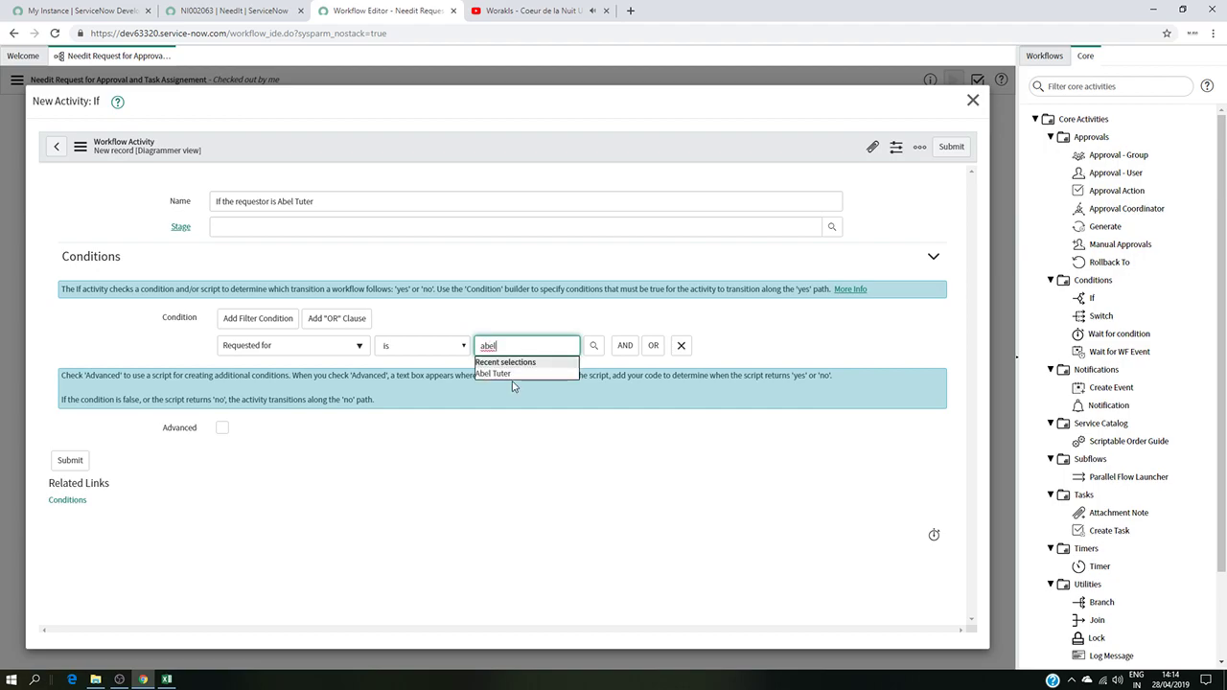
pyautogui.click(516, 375)
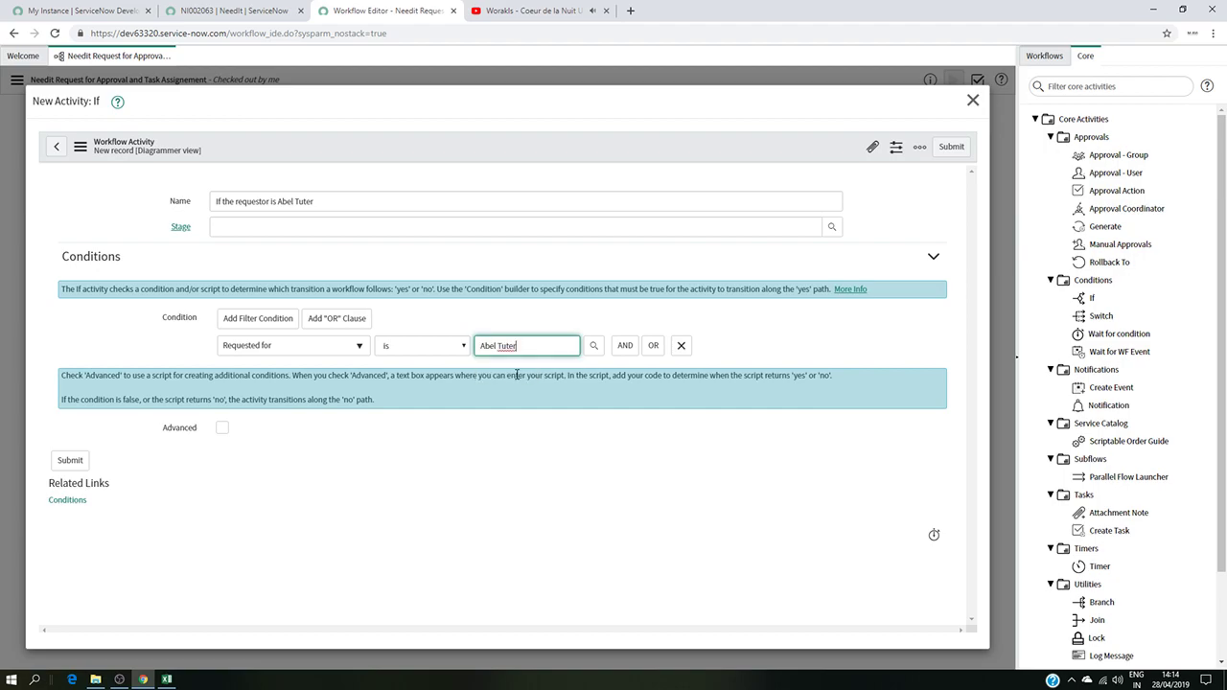
pyautogui.click(69, 461)
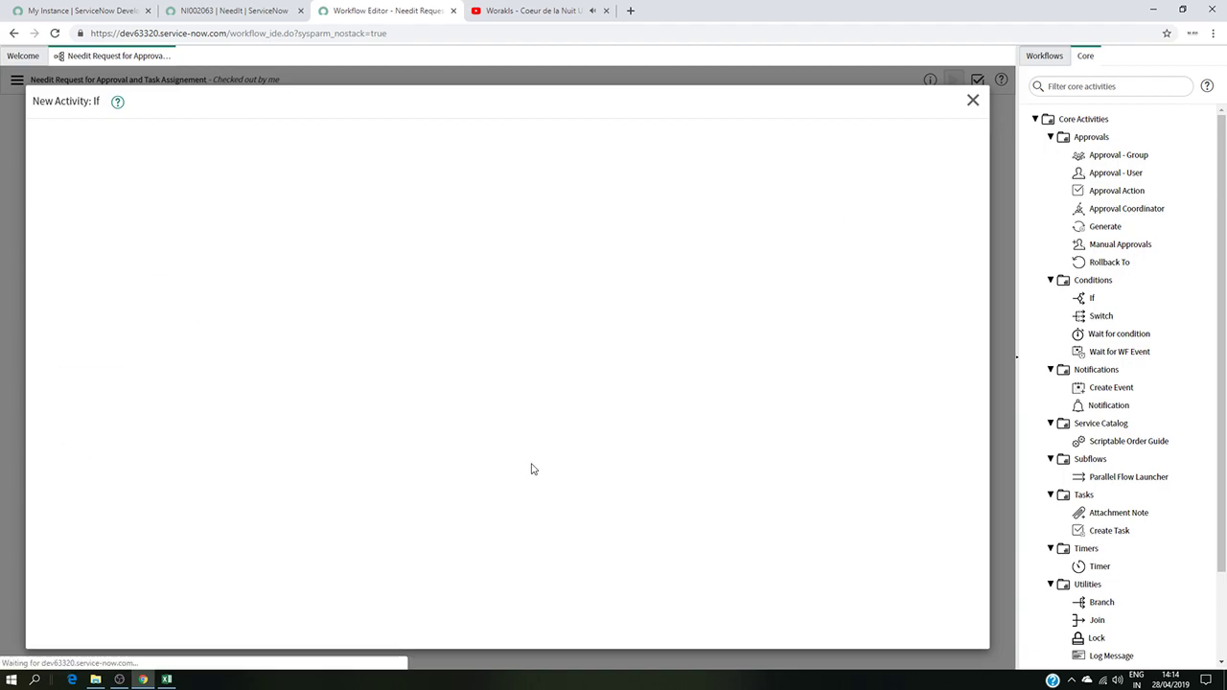
pyautogui.moveTo(208, 159); pyautogui.dragTo(261, 149)
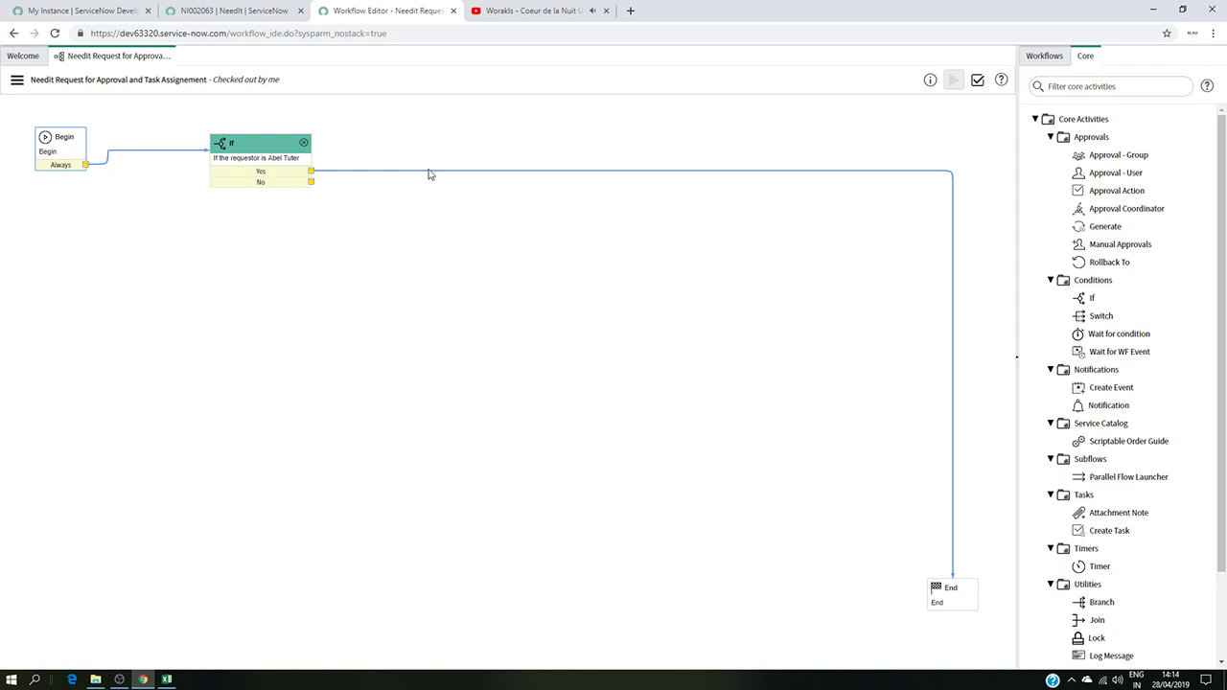
# Add an Approval - User activity on the If activity's Yes path, named "Send the Request for Approval to" plus the approver's name.
pyautogui.moveTo(1121, 174)
pyautogui.moveTo(1119, 175); pyautogui.dragTo(482, 146)
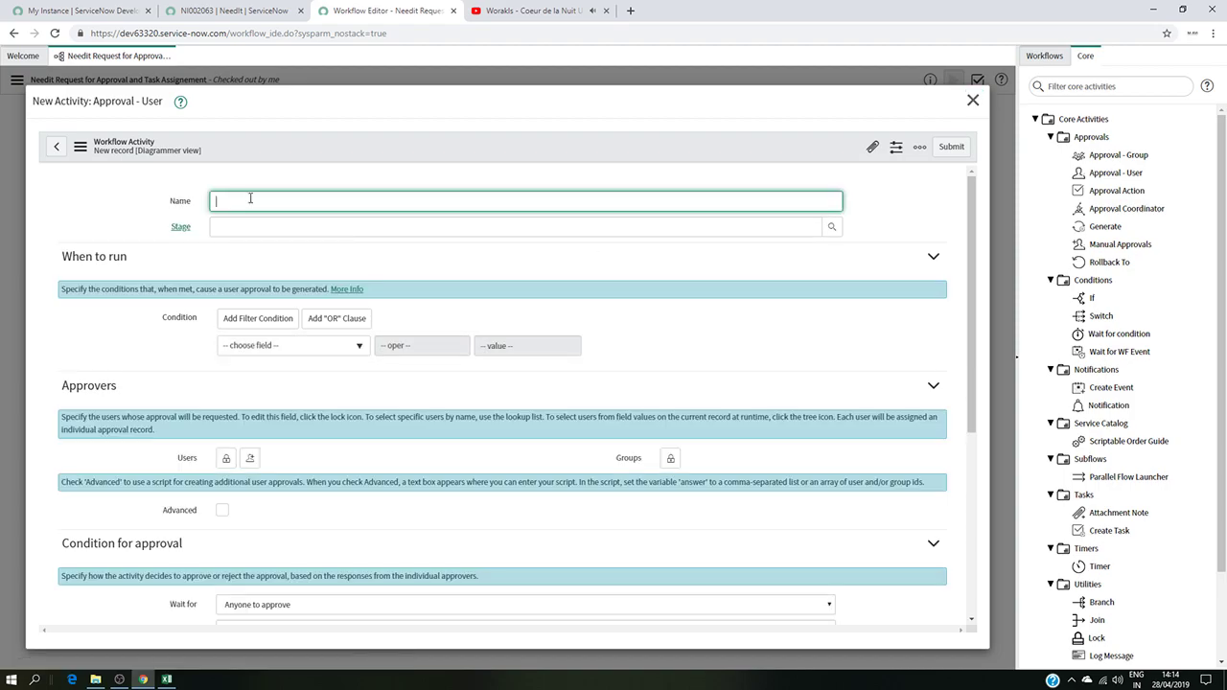
pyautogui.write('Send the Request for Approval to Fred Luddy')
pyautogui.click(306, 349)
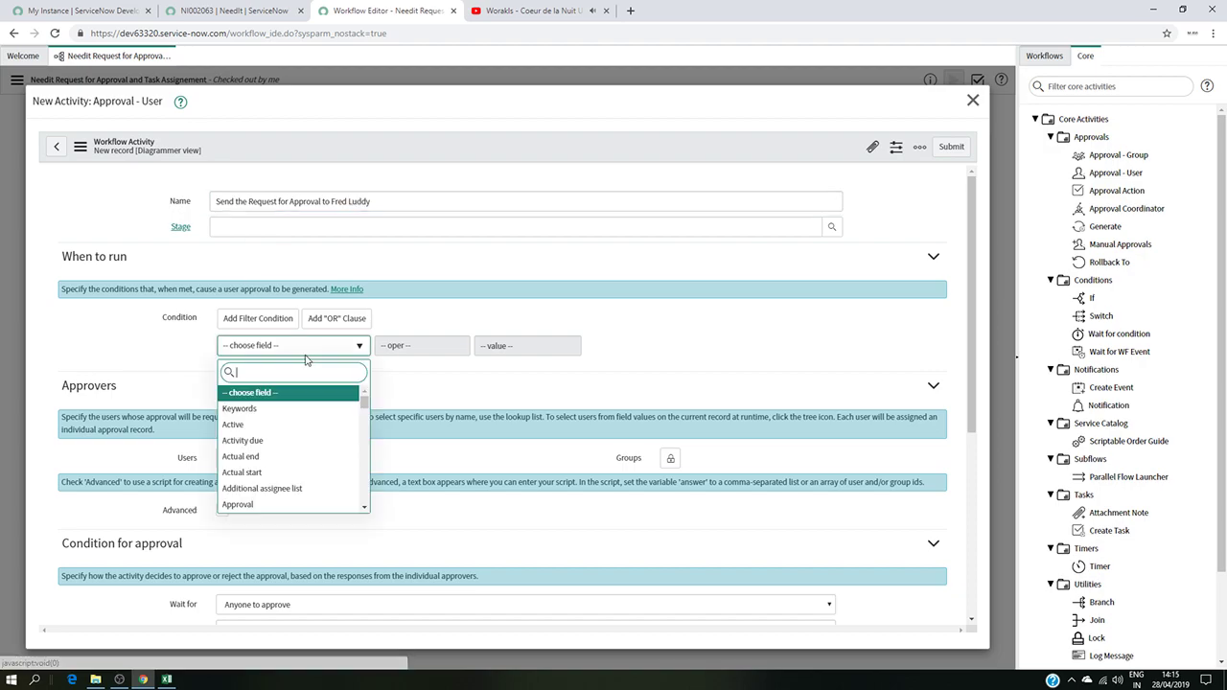
pyautogui.scroll(-3, 310, 420)
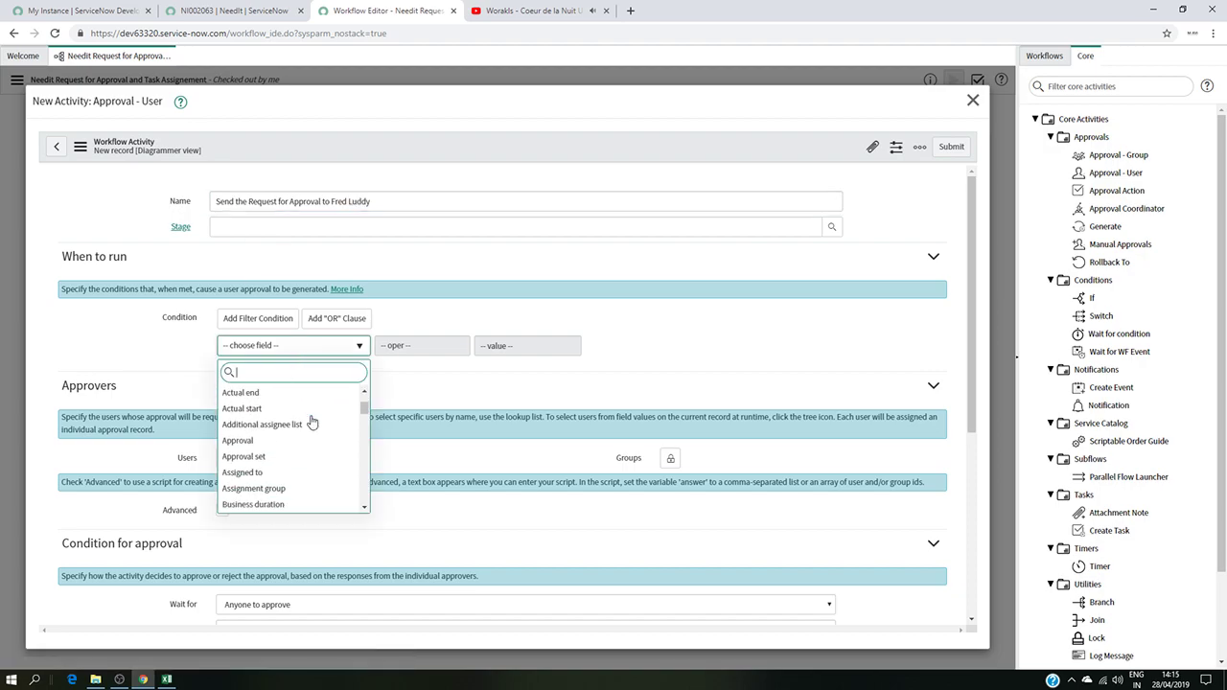
pyautogui.scroll(-5, 310, 422)
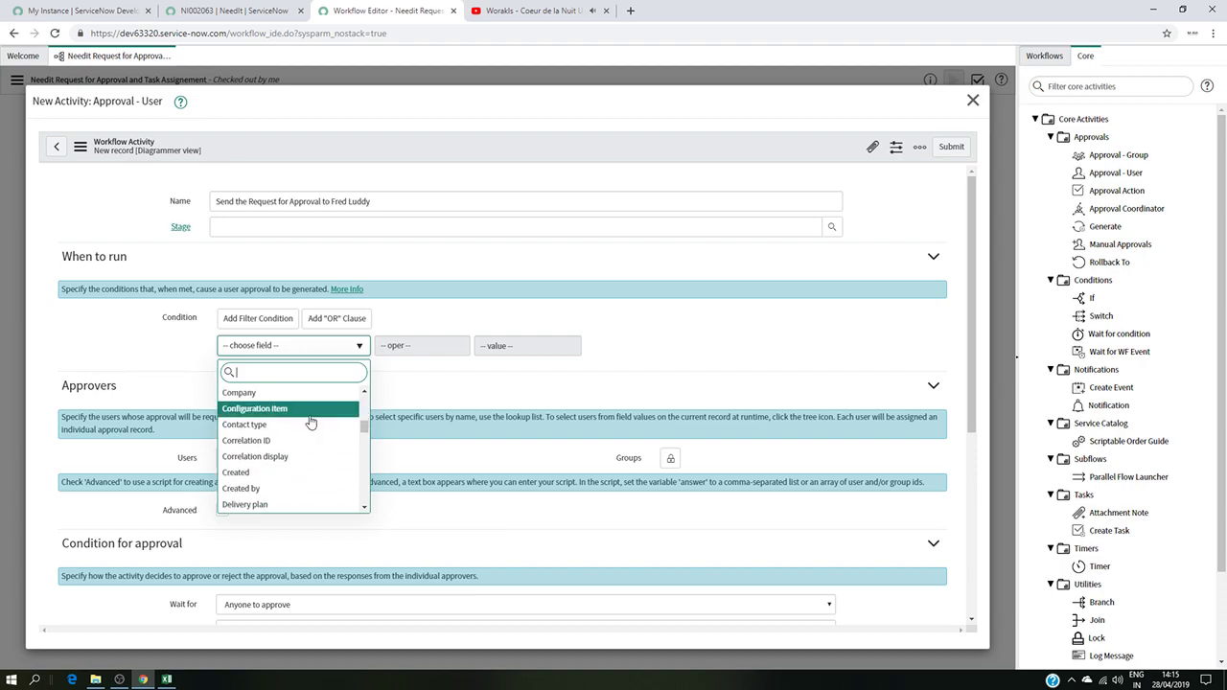
pyautogui.scroll(2, 311, 423)
pyautogui.click(149, 347)
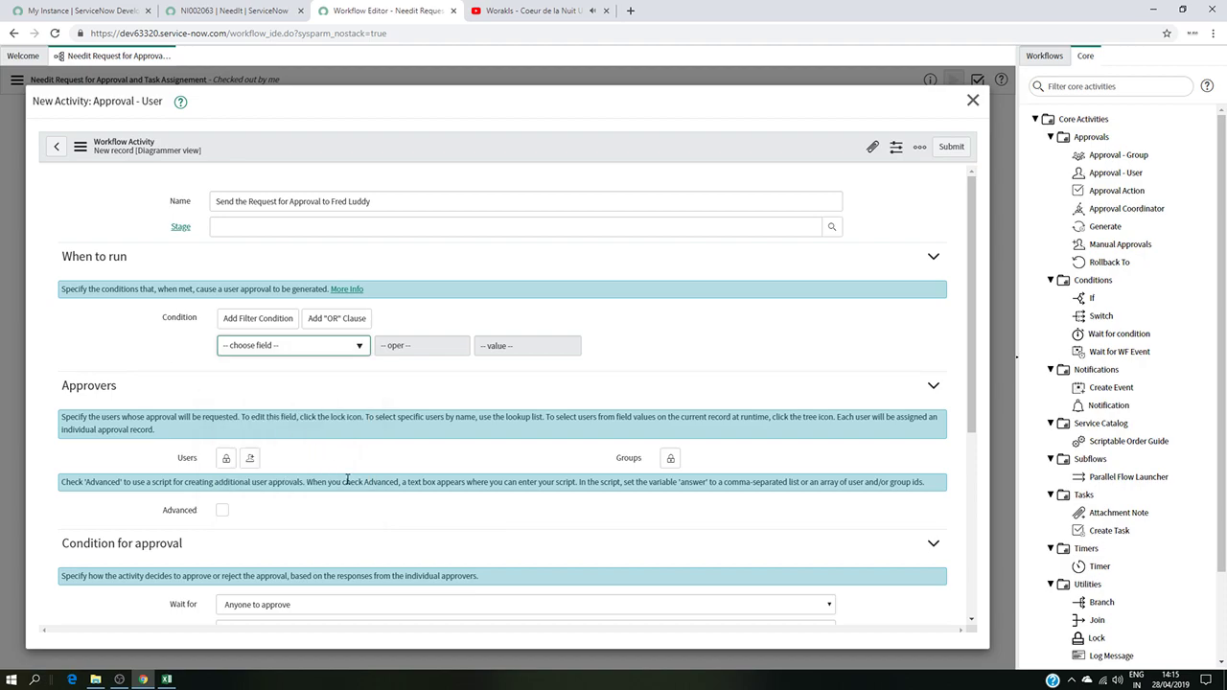
# Add the Manager field under Requested for to the approval activity's approver users.
pyautogui.scroll(-1, 347, 479)
pyautogui.click(228, 397)
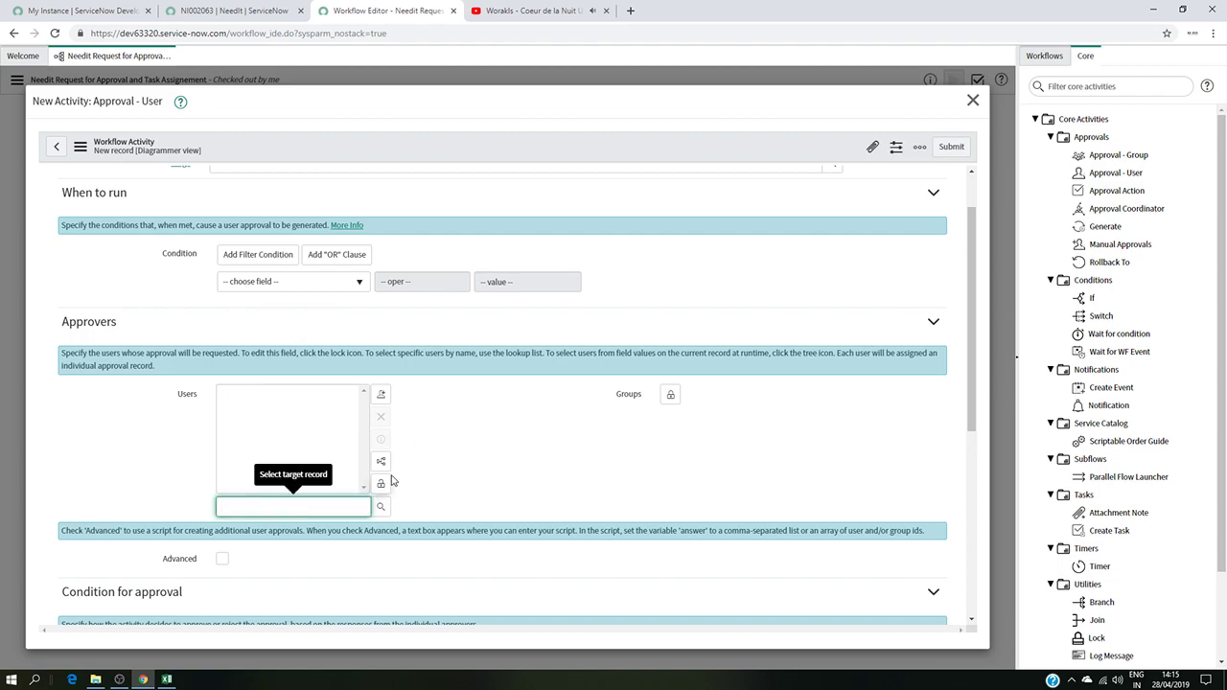
pyautogui.click(382, 464)
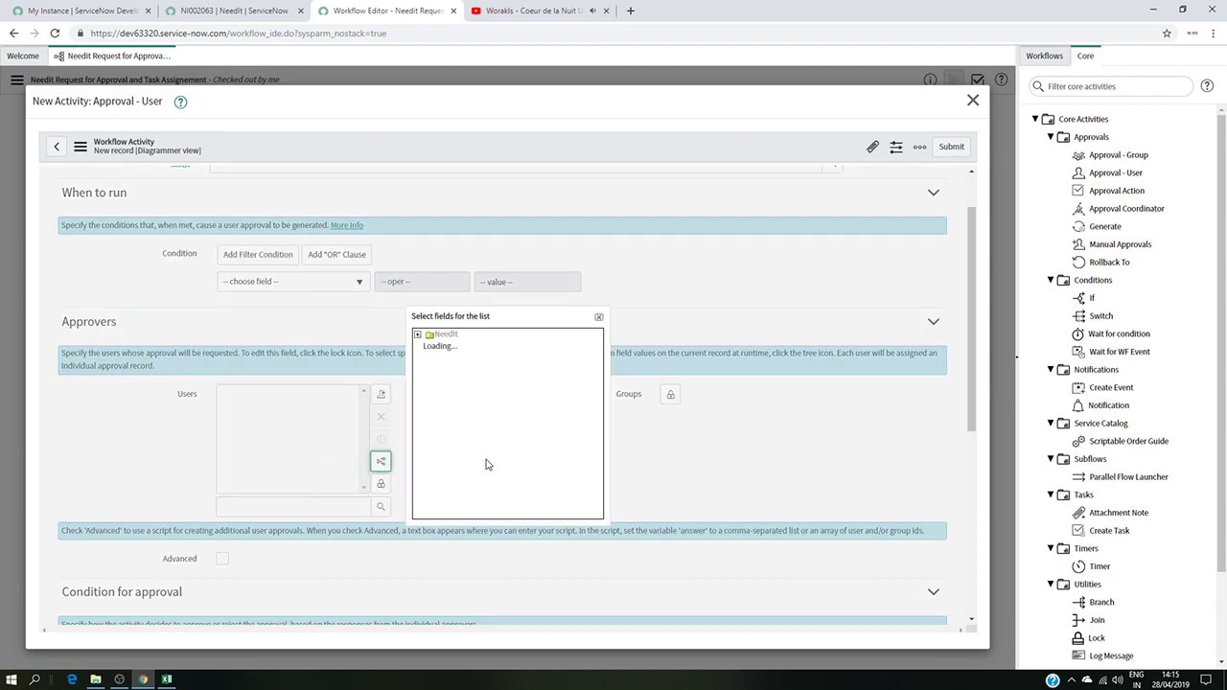
pyautogui.scroll(-2, 498, 402)
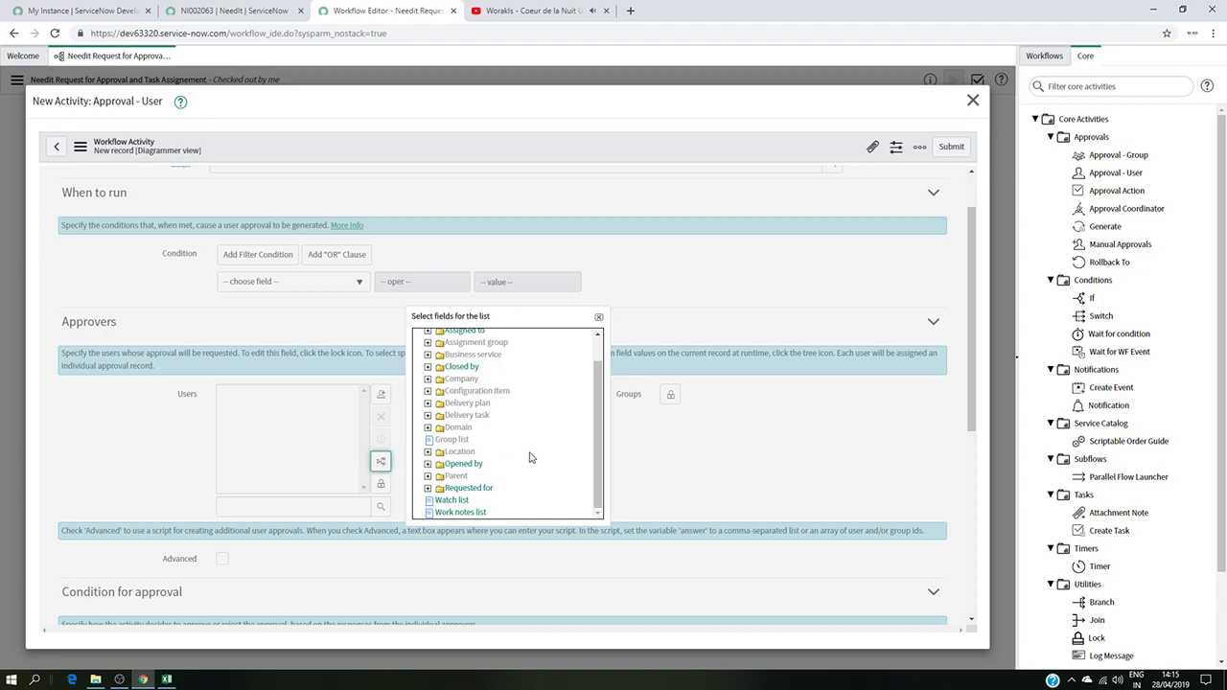
pyautogui.click(428, 488)
pyautogui.scroll(-3, 556, 427)
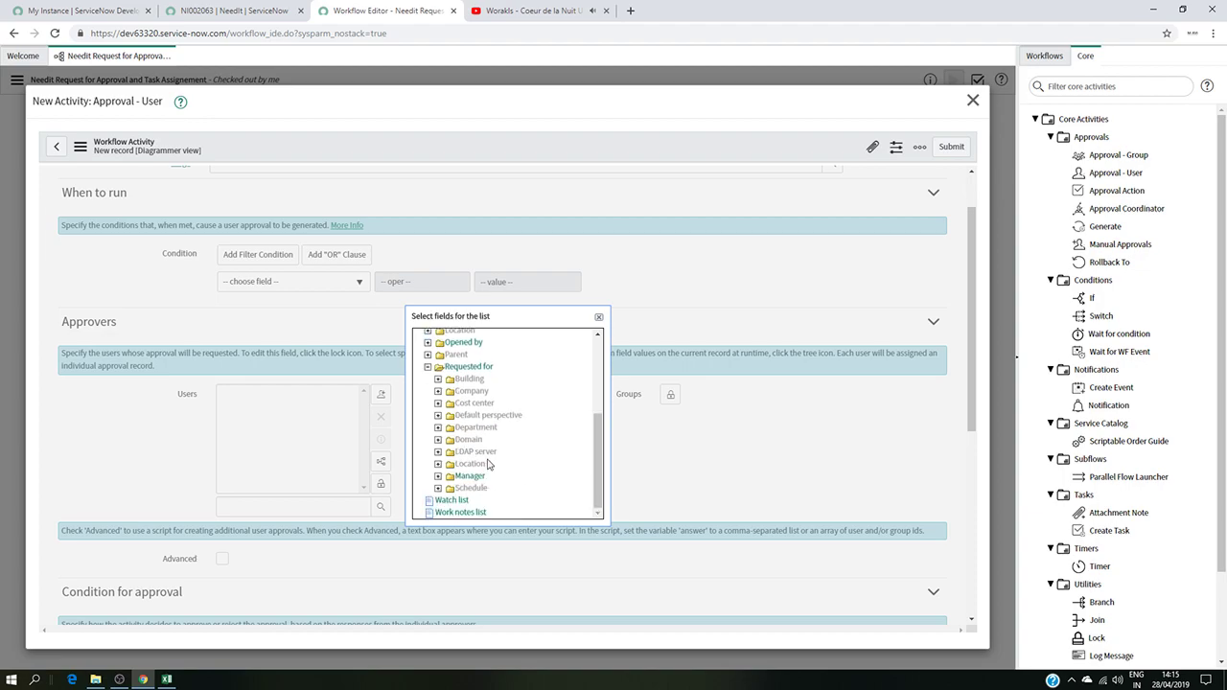
pyautogui.click(468, 482)
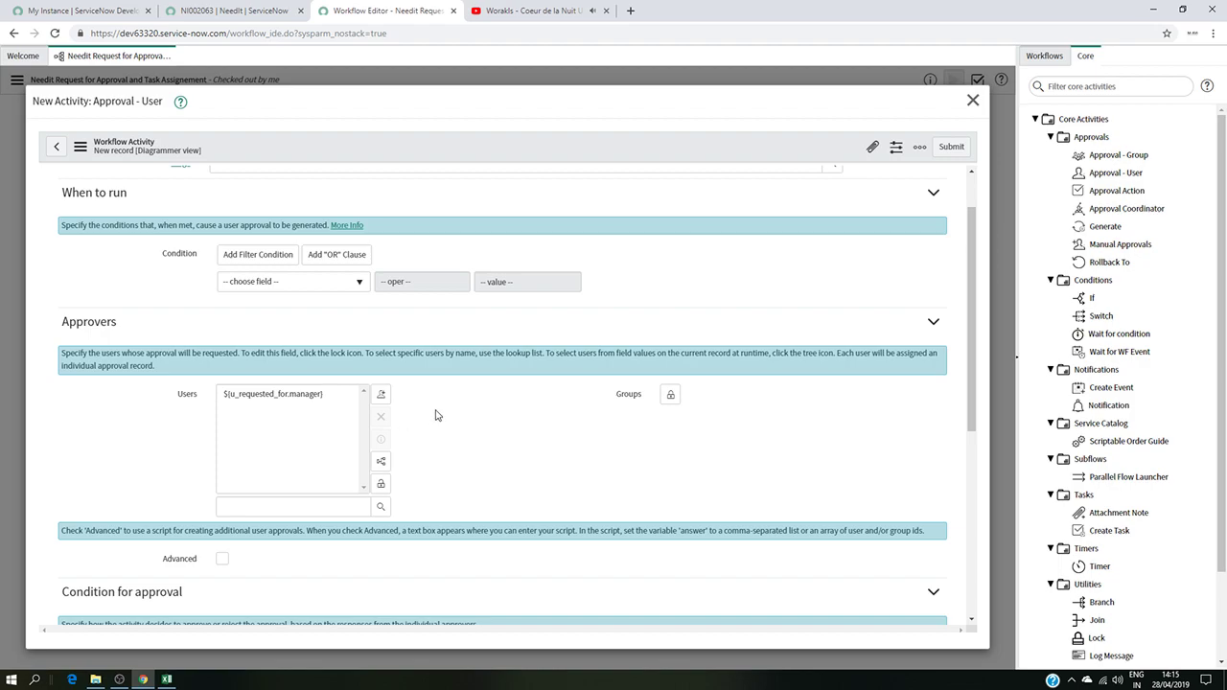
# Submit the user approval activity with its default approval and schedule settings, and position it level with the If activity.
pyautogui.scroll(-1, 547, 401)
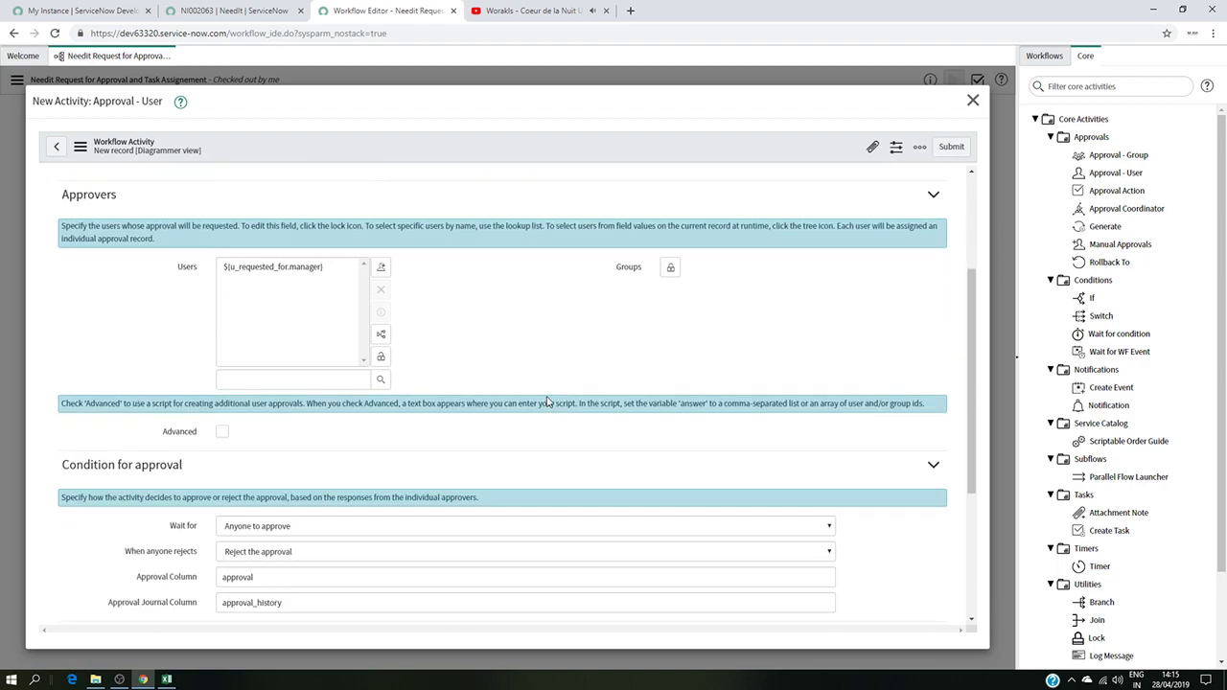
pyautogui.scroll(-1, 546, 401)
pyautogui.scroll(-1, 502, 406)
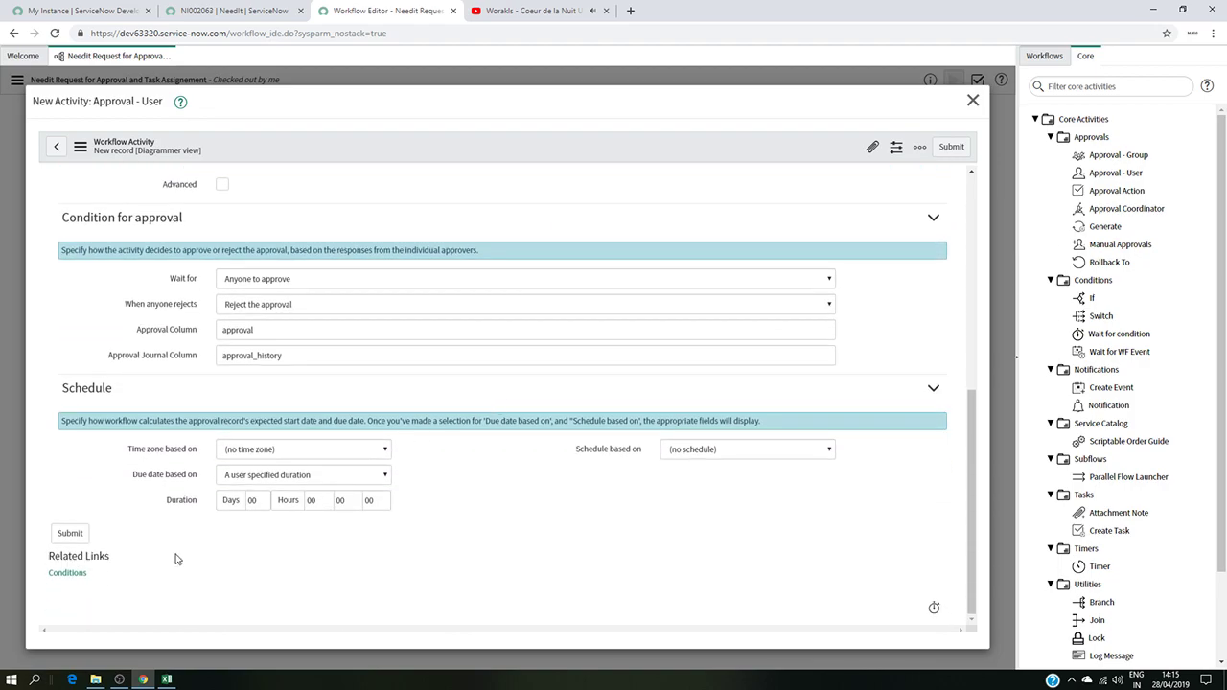
pyautogui.click(70, 533)
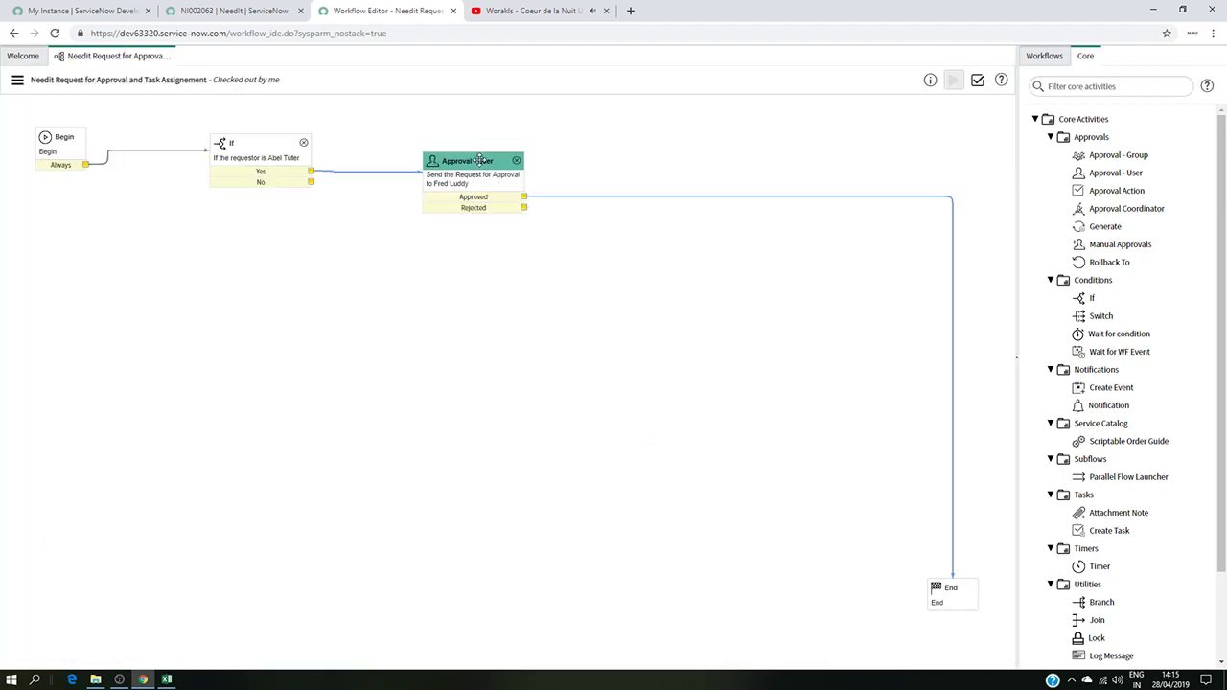
pyautogui.moveTo(483, 169); pyautogui.dragTo(516, 144)
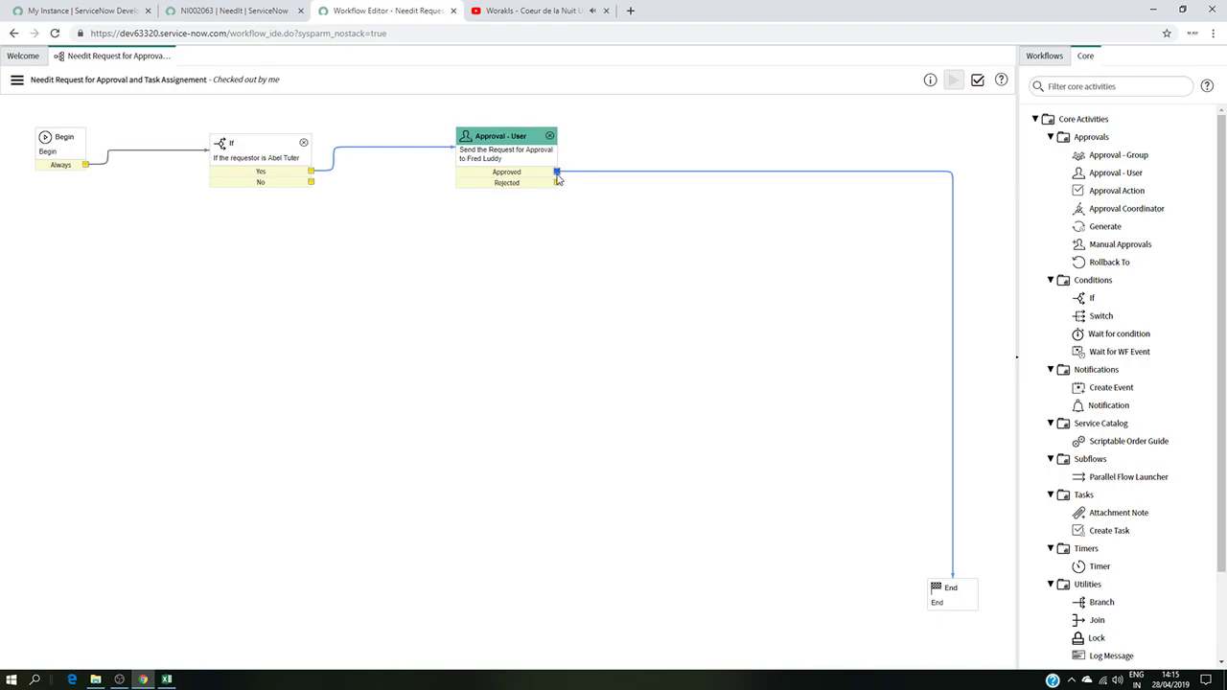
pyautogui.moveTo(500, 141); pyautogui.dragTo(470, 139)
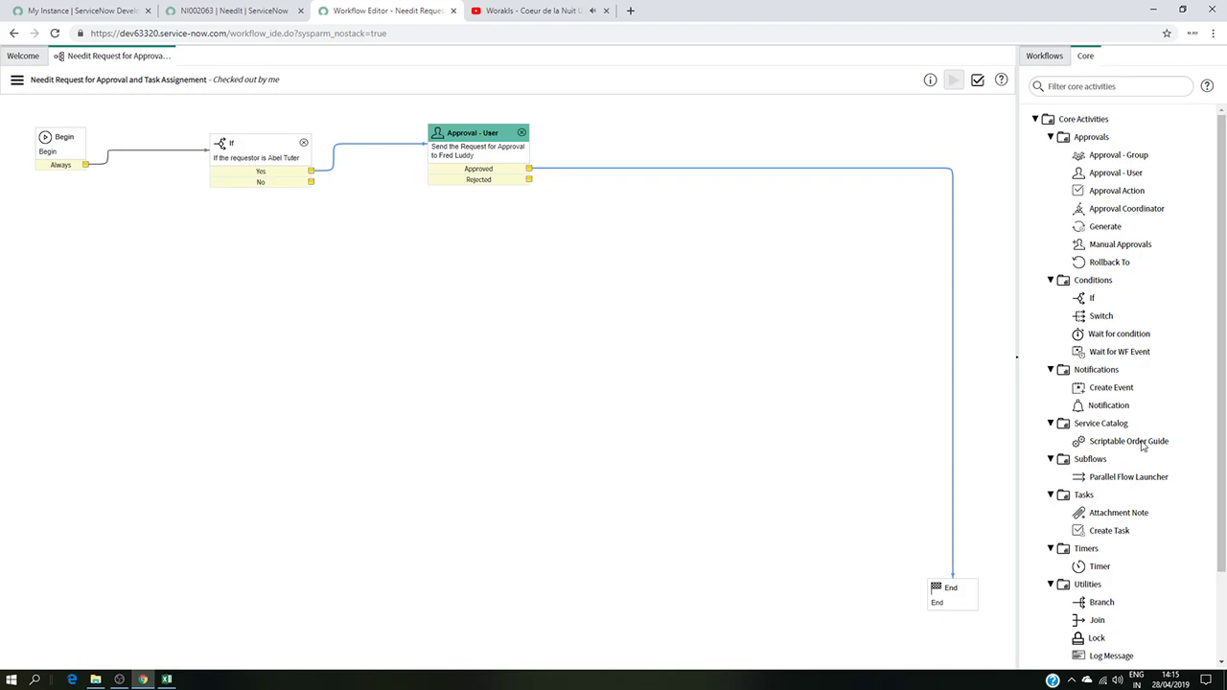
# Add a Set Values activity beyond the user approval's Approved outcome and name it "Set the State Value to Approved".
pyautogui.scroll(-2, 1113, 558)
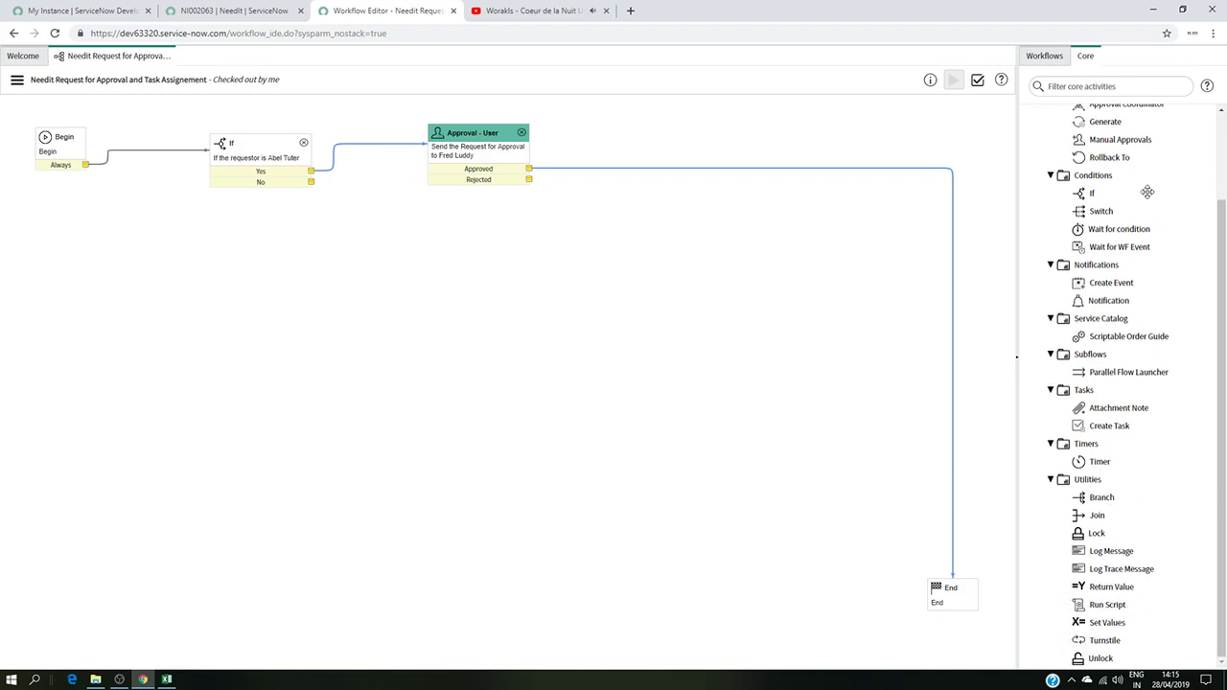
pyautogui.moveTo(1116, 631); pyautogui.dragTo(707, 156)
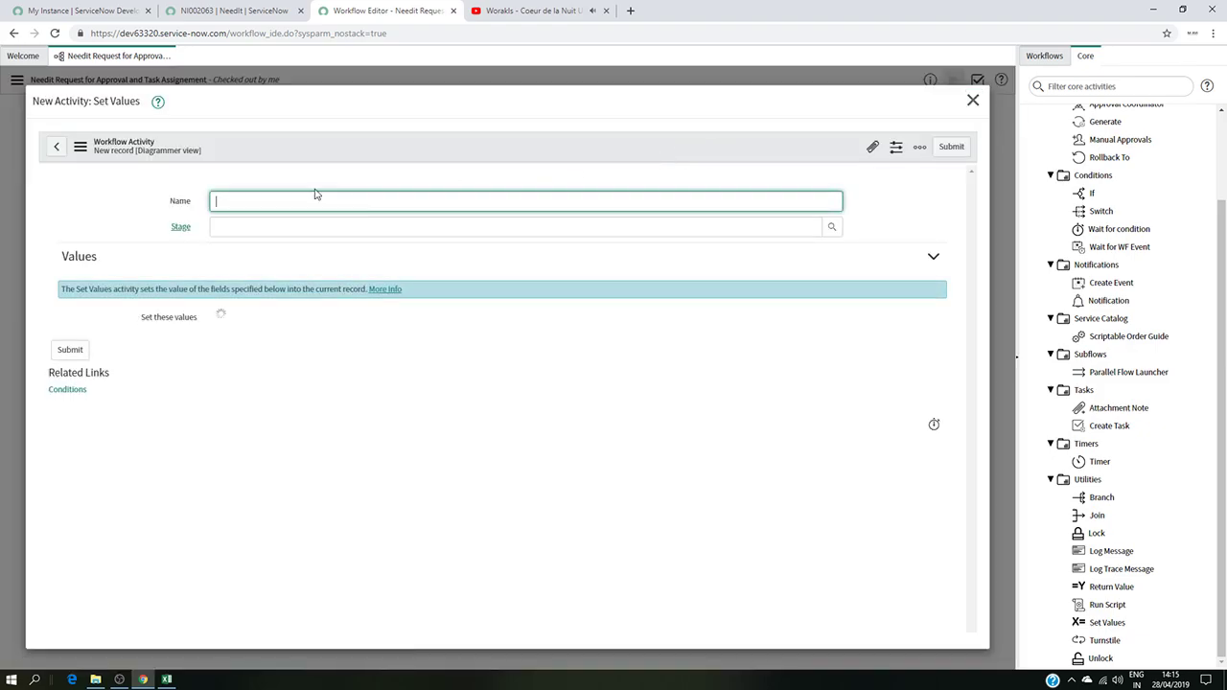
pyautogui.write('Set')
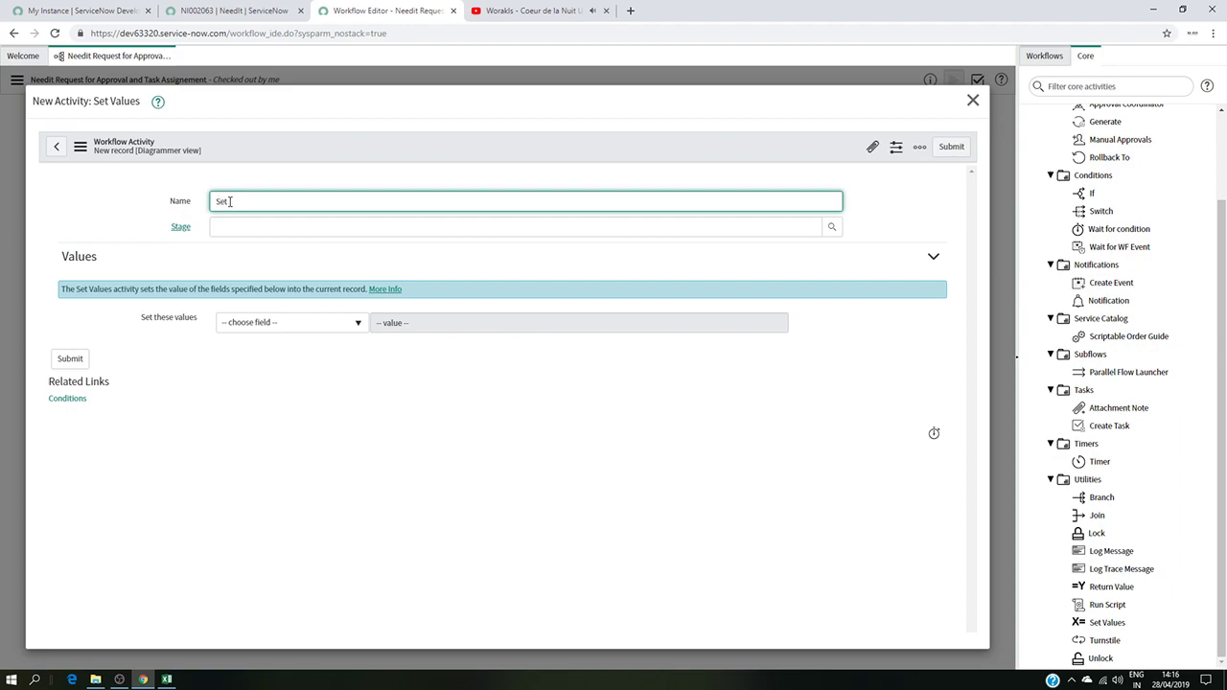
pyautogui.write(' the')
pyautogui.write(' Value to')
pyautogui.press('BackSpace')
pyautogui.press('BackSpace')
pyautogui.write('to')
pyautogui.press('BackSpace')
pyautogui.press('BackSpace')
pyautogui.write('State')
pyautogui.write(' Value to A')
pyautogui.write('PP')
pyautogui.write('pr')
pyautogui.write('prove')
# Make the Set Values activity set State to Approved and submit it.
pyautogui.click(310, 323)
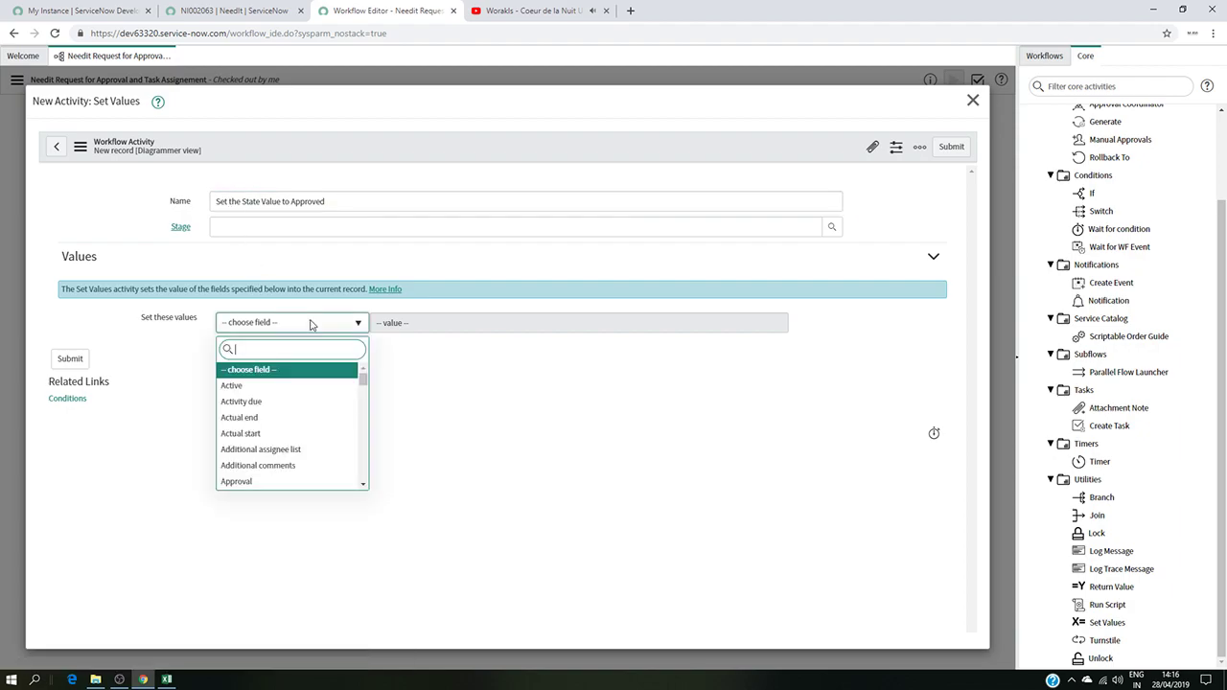
pyautogui.write('st')
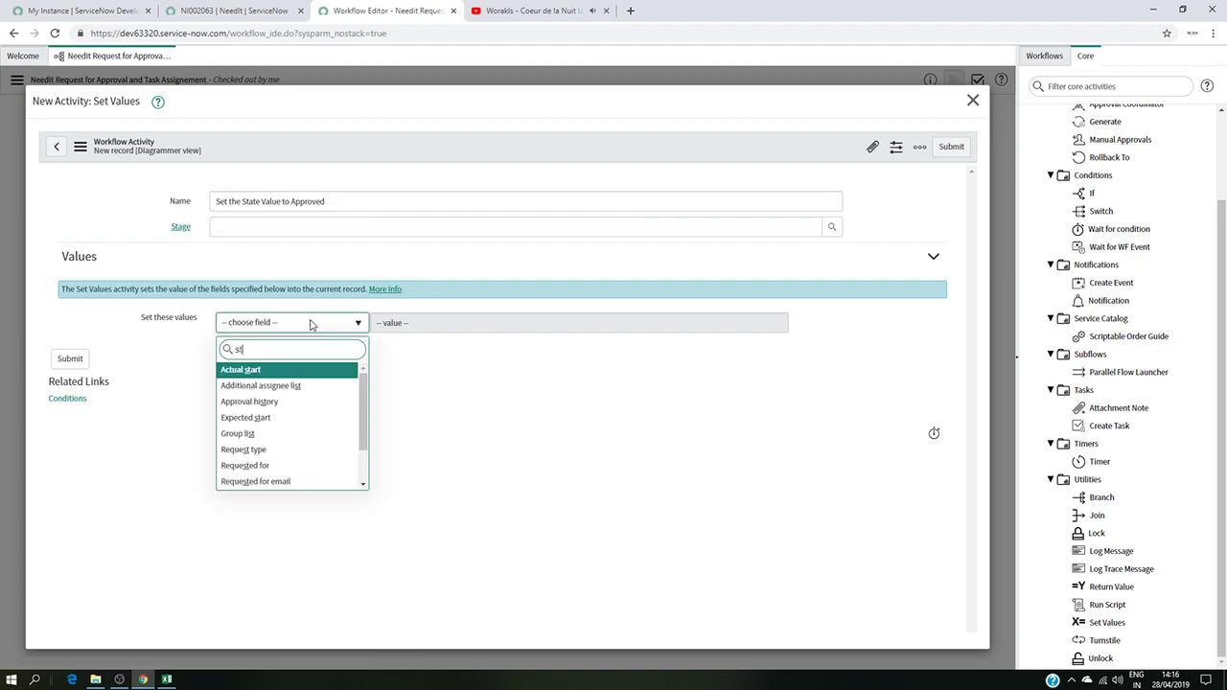
pyautogui.write('ate')
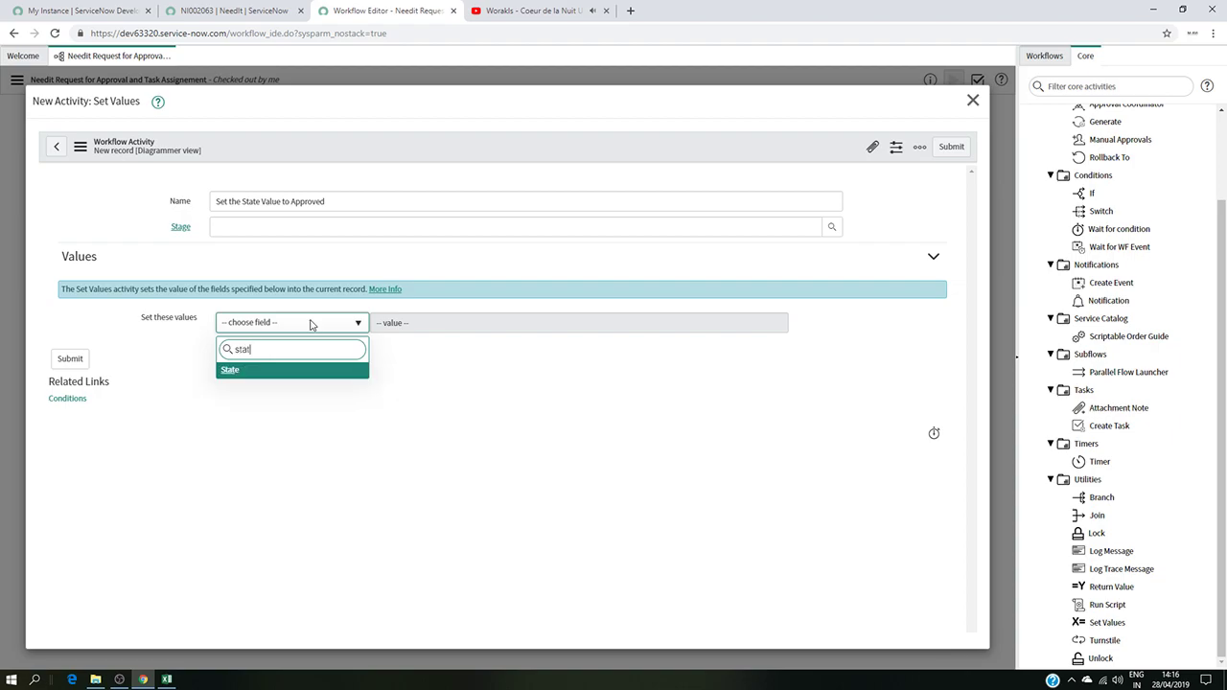
pyautogui.click(301, 370)
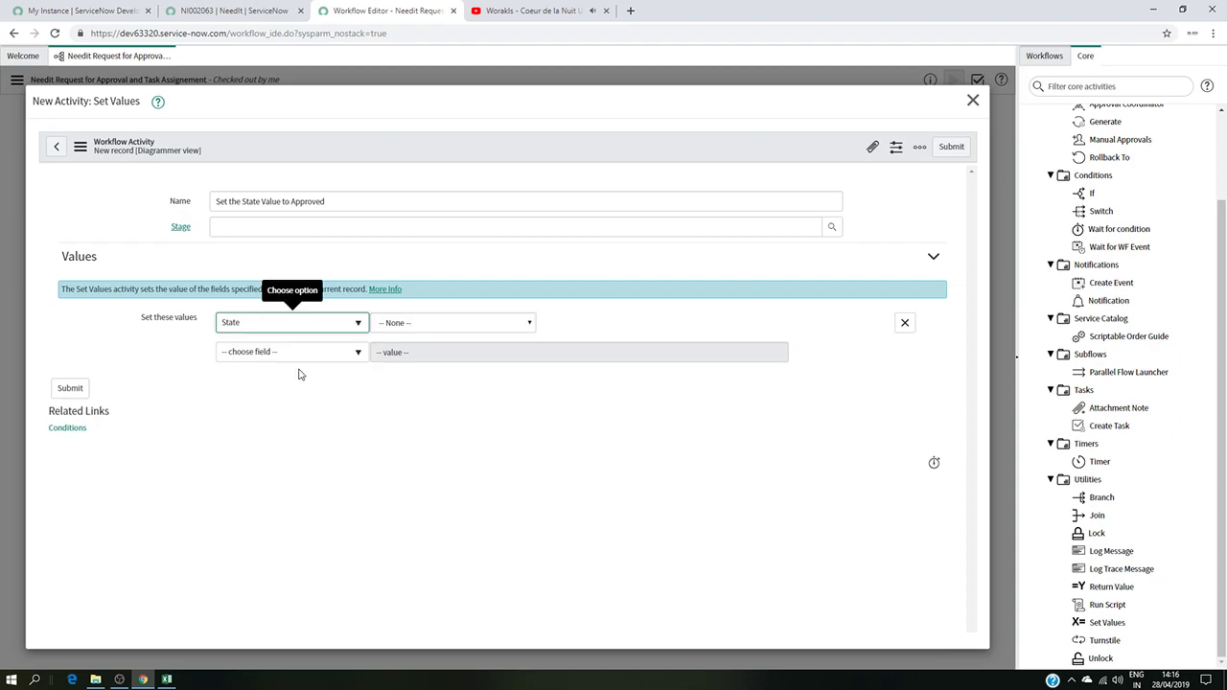
pyautogui.click(508, 327)
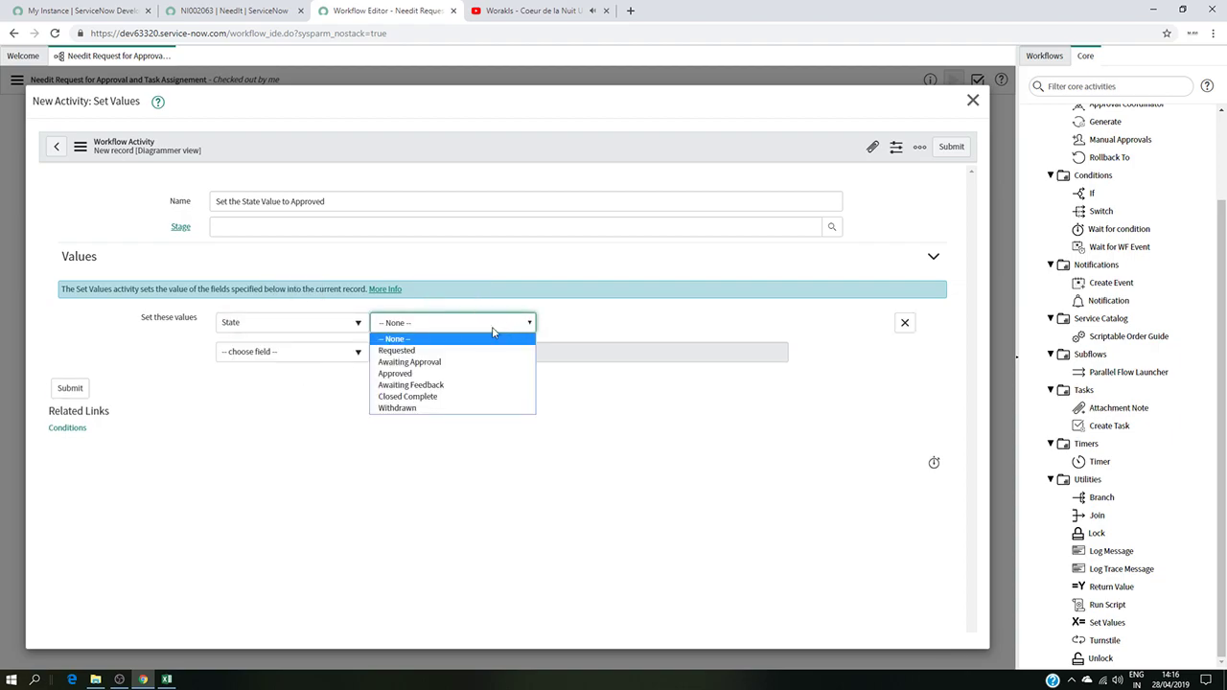
pyautogui.click(471, 376)
pyautogui.click(67, 388)
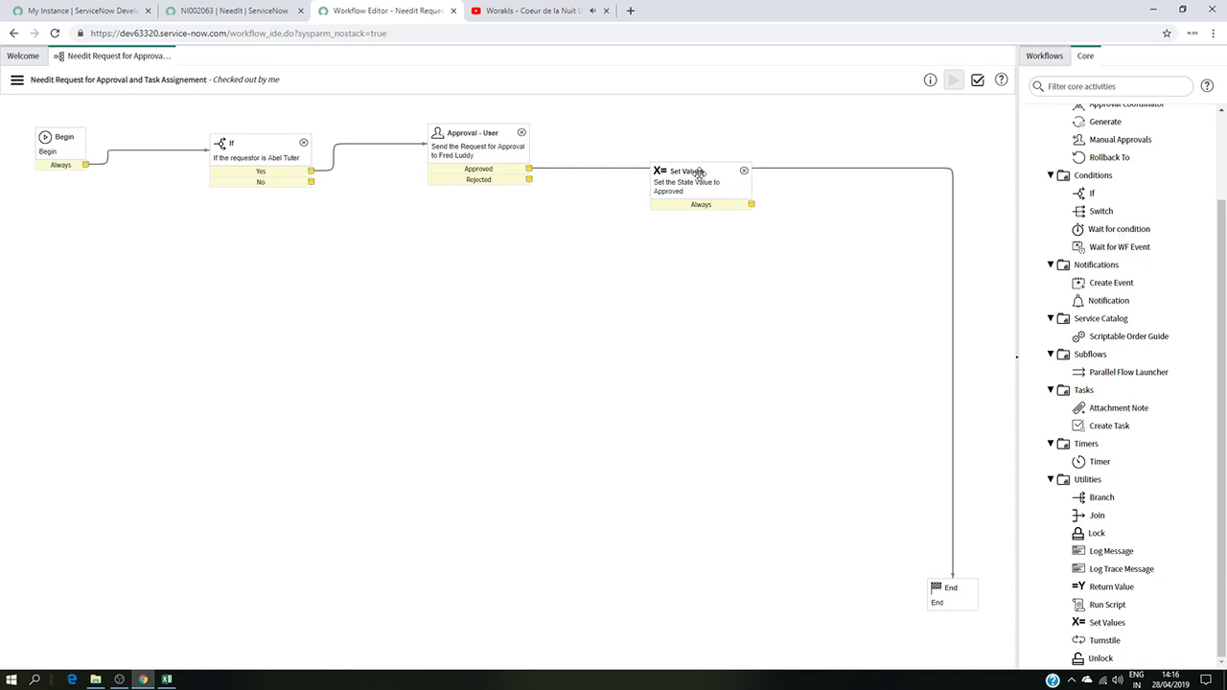
# Connect the user approval's Approved outcome to the Set Values activity and its Always outcome to End, and position Set Values beside the approval.
pyautogui.moveTo(701, 171); pyautogui.dragTo(713, 148)
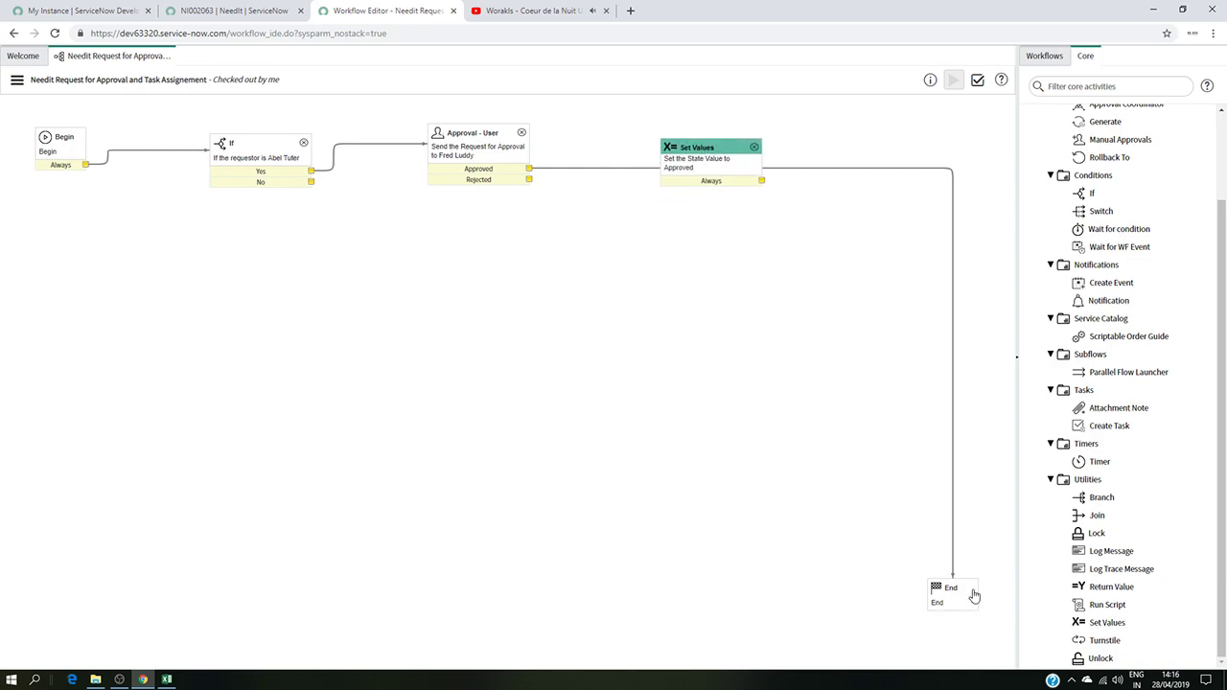
pyautogui.moveTo(953, 581)
pyautogui.mouseDown()
pyautogui.moveTo(949, 422)
pyautogui.moveTo(703, 202)
pyautogui.moveTo(700, 175)
pyautogui.moveTo(920, 496)
pyautogui.moveTo(932, 581)
pyautogui.moveTo(951, 584)
pyautogui.mouseUp()
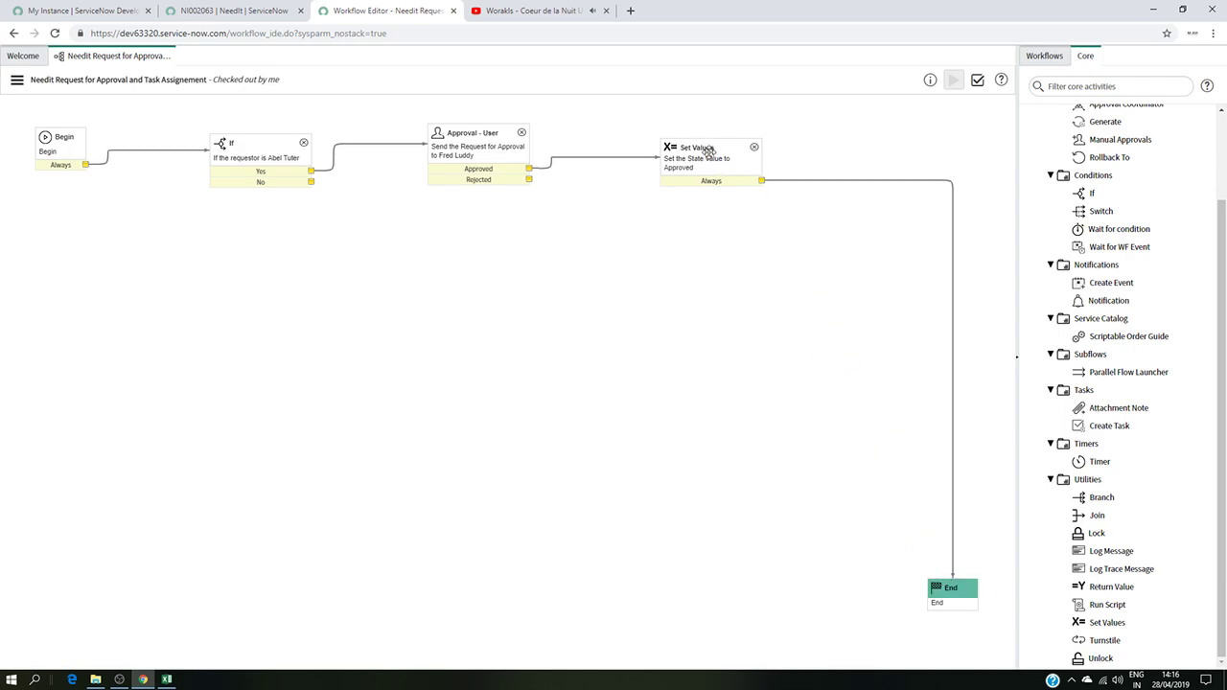
pyautogui.moveTo(708, 148); pyautogui.dragTo(708, 142)
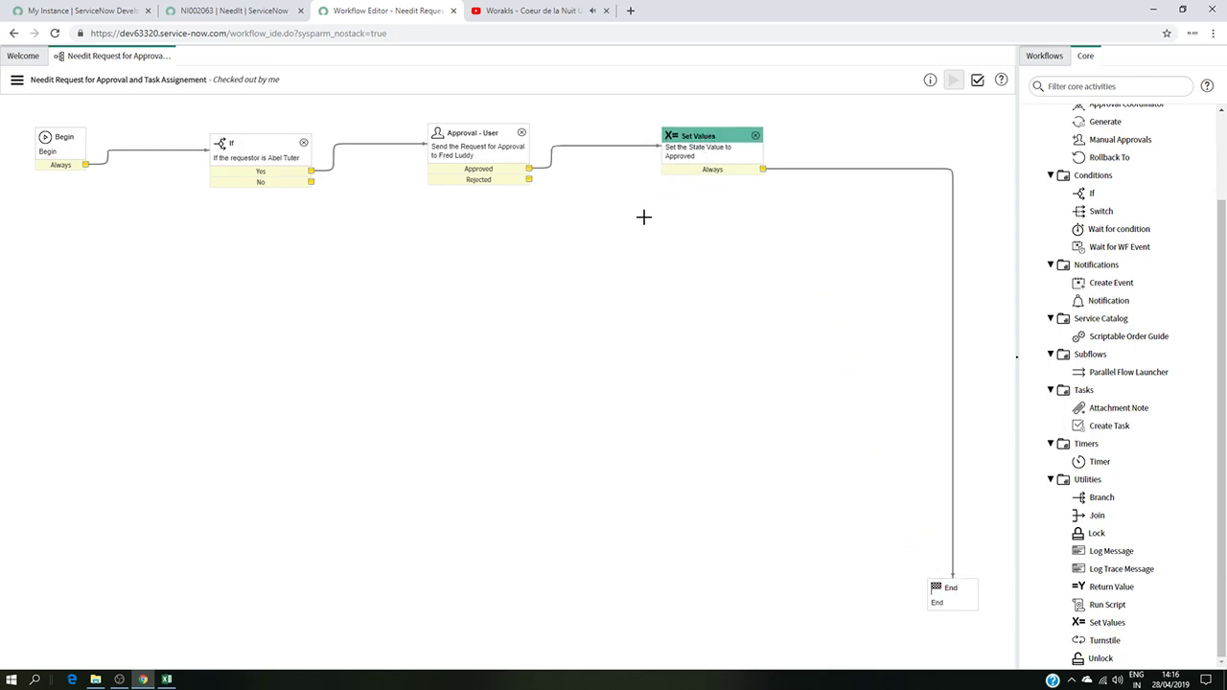
pyautogui.moveTo(704, 134); pyautogui.dragTo(683, 142)
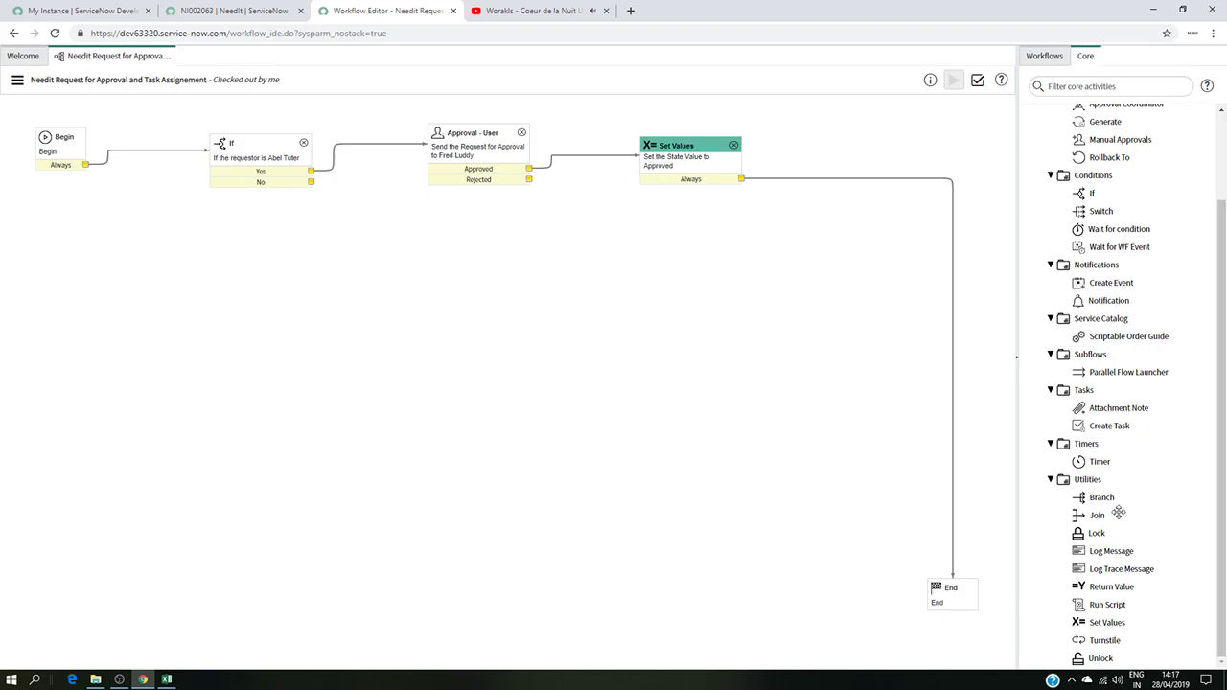
# Add a Branch activity named "Split into Two Task" and connect the Set Values activity's Always outcome to it.
pyautogui.moveTo(1098, 511); pyautogui.dragTo(804, 272)
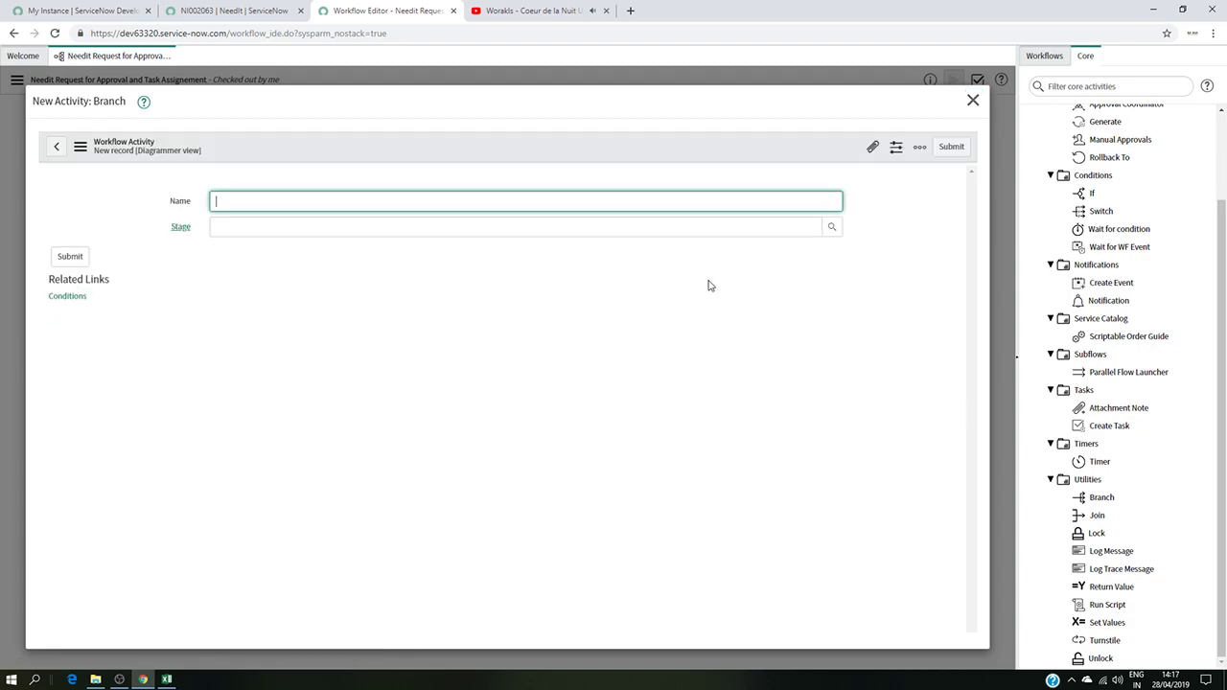
pyautogui.write('Split into Two Task')
pyautogui.click(71, 257)
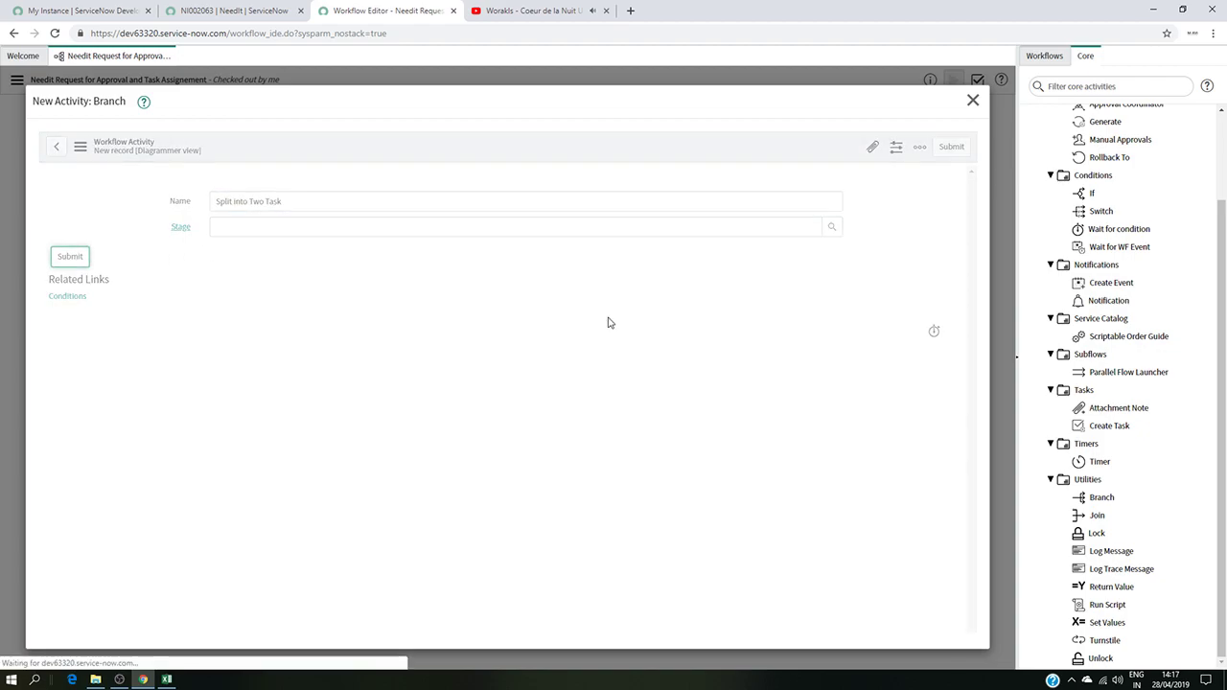
pyautogui.moveTo(814, 293); pyautogui.dragTo(857, 283)
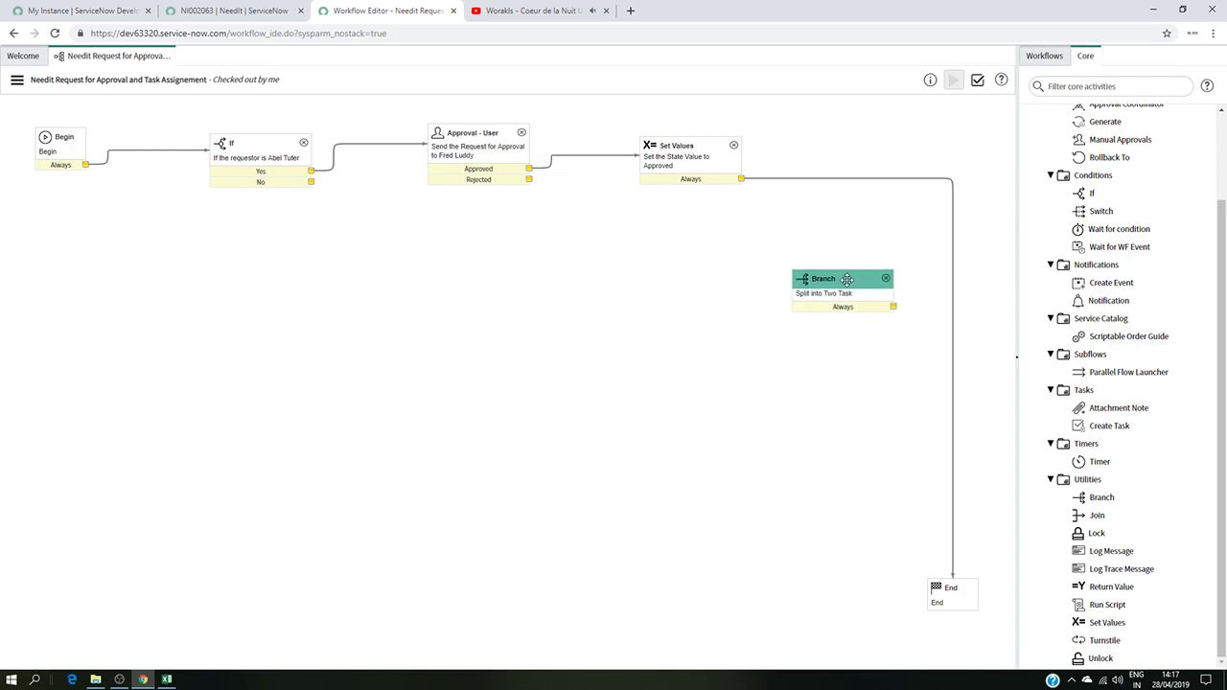
pyautogui.moveTo(952, 580); pyautogui.dragTo(844, 250)
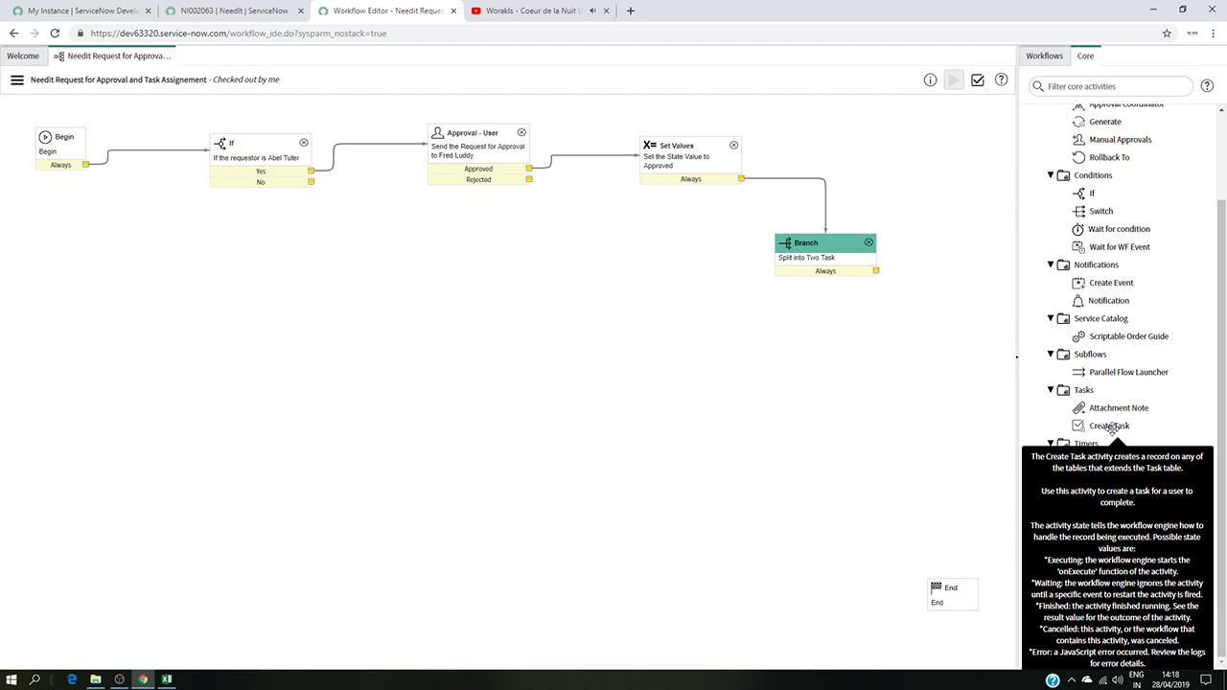
# Add a Create Task activity below the Branch and name it as the first reviewer's task for document review 1.
pyautogui.moveTo(1110, 428); pyautogui.dragTo(709, 355)
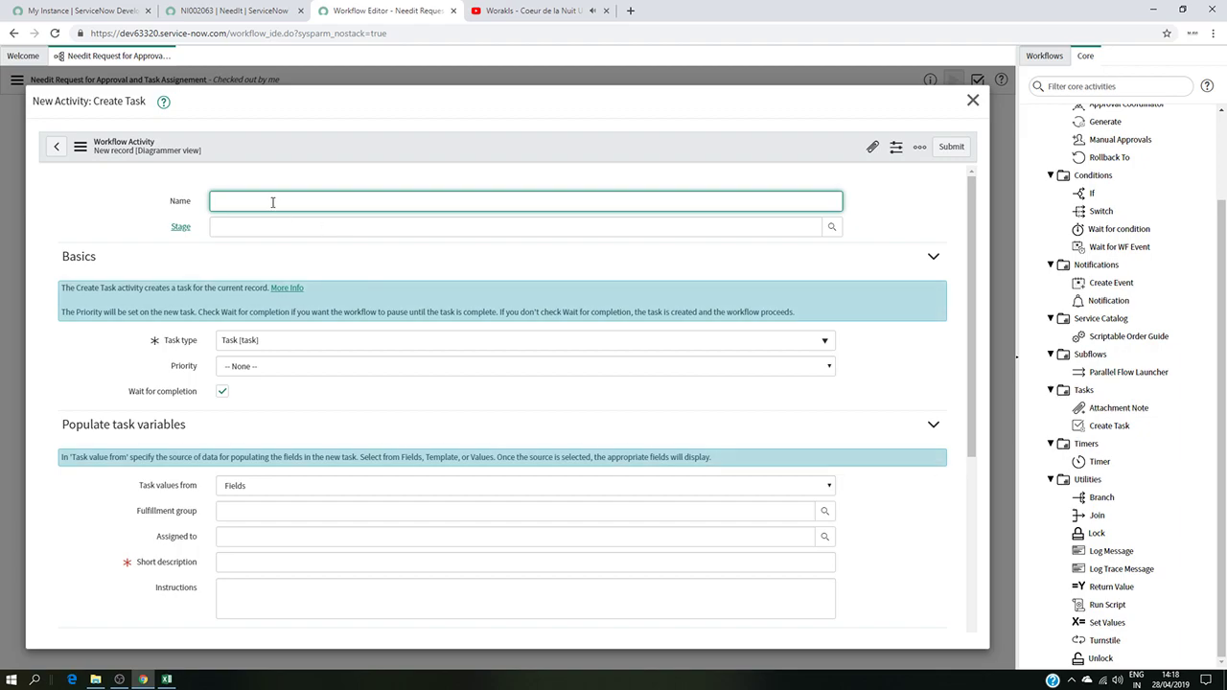
pyautogui.write('task')
pyautogui.press('BackSpace')
pyautogui.press('BackSpace')
pyautogui.write('Tas')
pyautogui.write('k assign')
pyautogui.write('ed to')
pyautogui.write(' Mit')
pyautogui.write('tche')
pyautogui.press('BackSpace')
pyautogui.press('BackSpace')
pyautogui.press('BackSpace')
pyautogui.press('BackSpace')
pyautogui.write('itcvhe')
pyautogui.write('he')
pyautogui.write('ll ')
pyautogui.write('f')
pyautogui.write('or docuemnt')
pyautogui.press('BackSpace')
pyautogui.press('BackSpace')
pyautogui.write('ment review')
# Set the task's short description to "Please review the document 1" and assign it to the first reviewer named in the activity.
pyautogui.click(235, 564)
pyautogui.write('Please ')
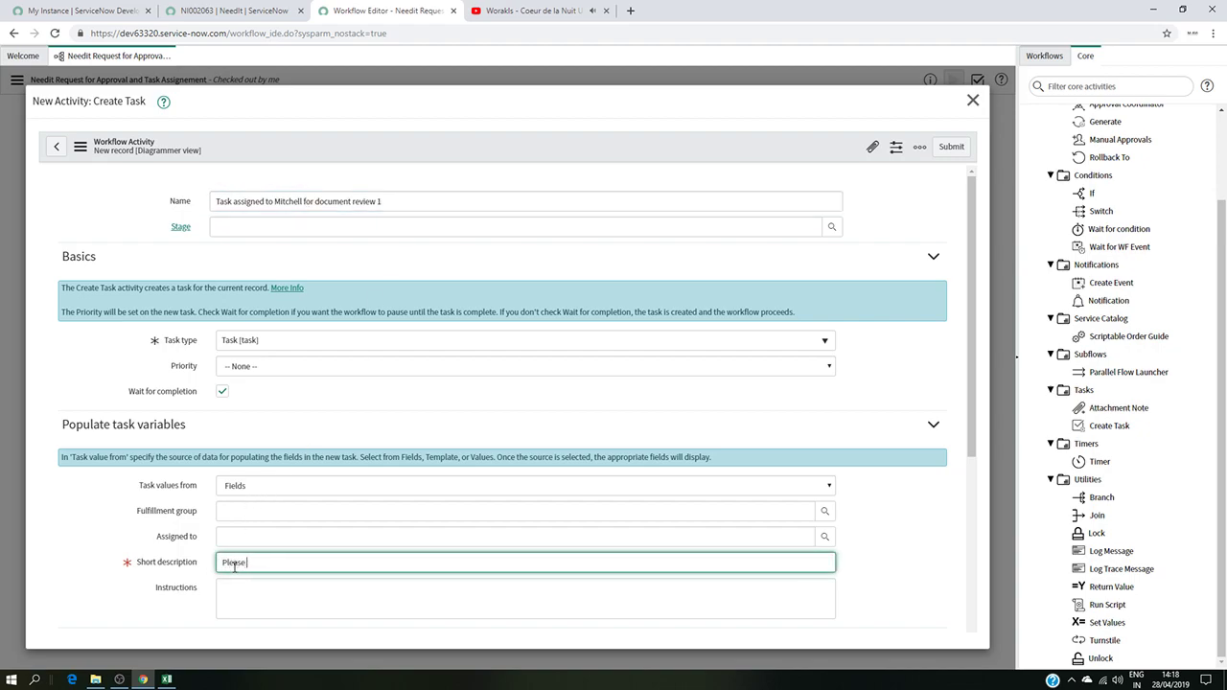
pyautogui.write('review the document 1')
pyautogui.click(234, 535)
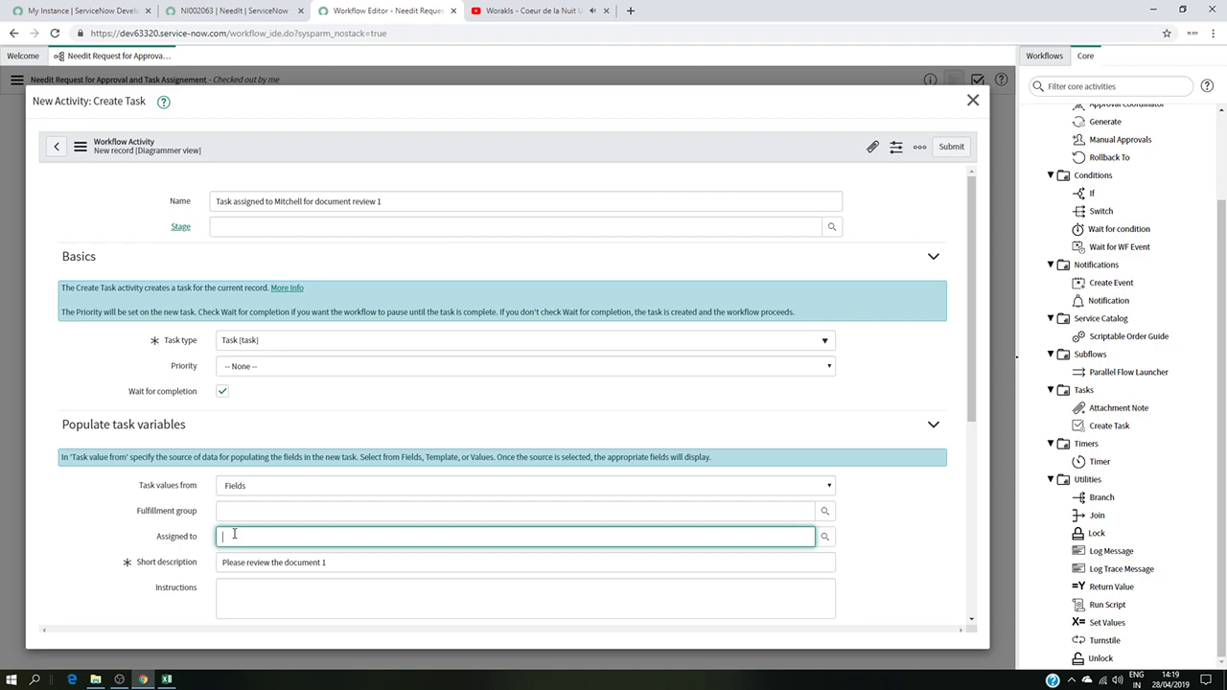
pyautogui.write('cr')
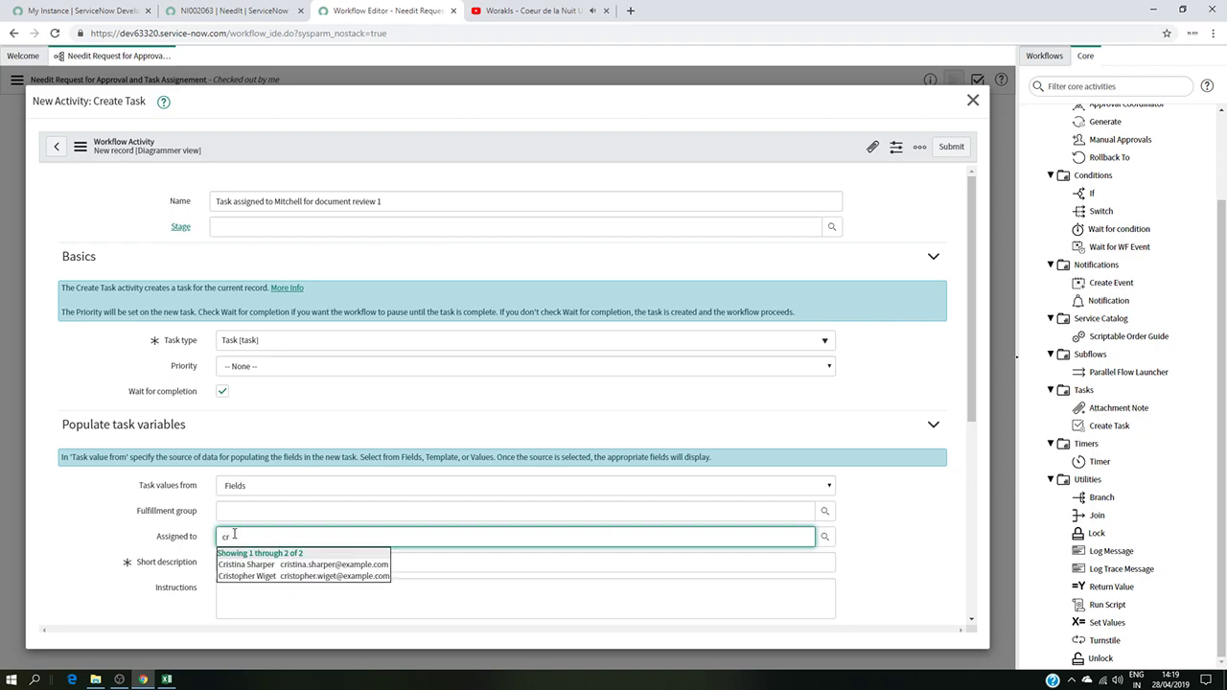
pyautogui.press('BackSpace')
pyautogui.write('hris')
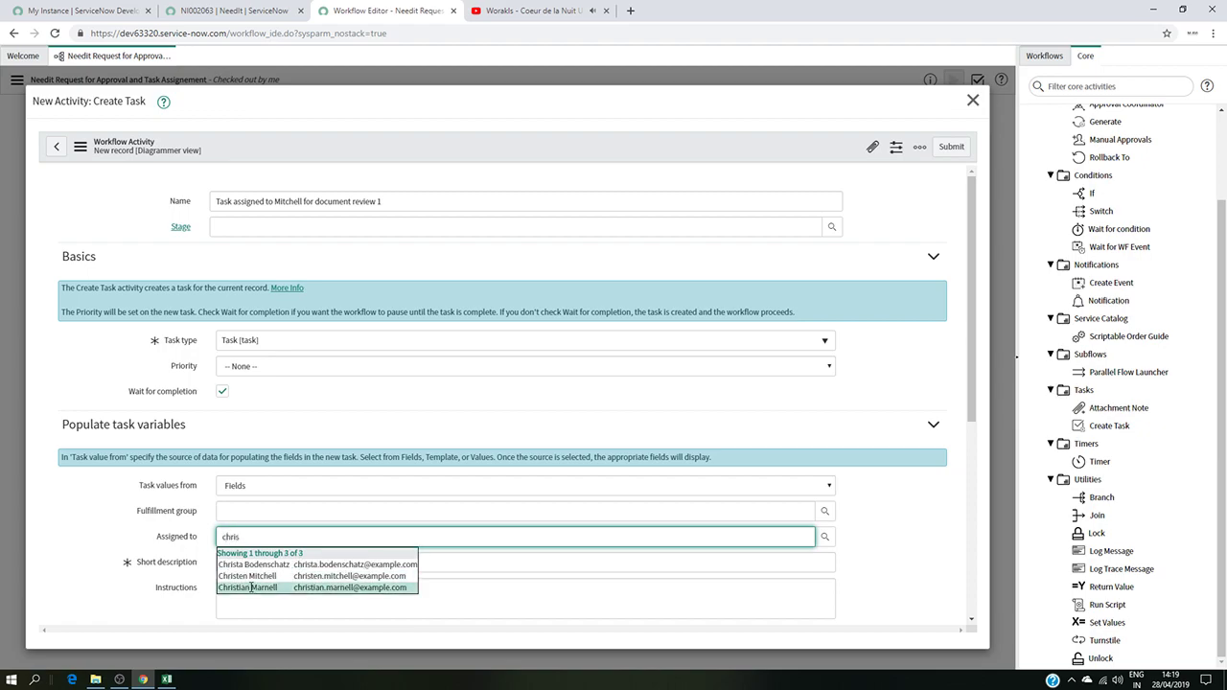
pyautogui.click(259, 576)
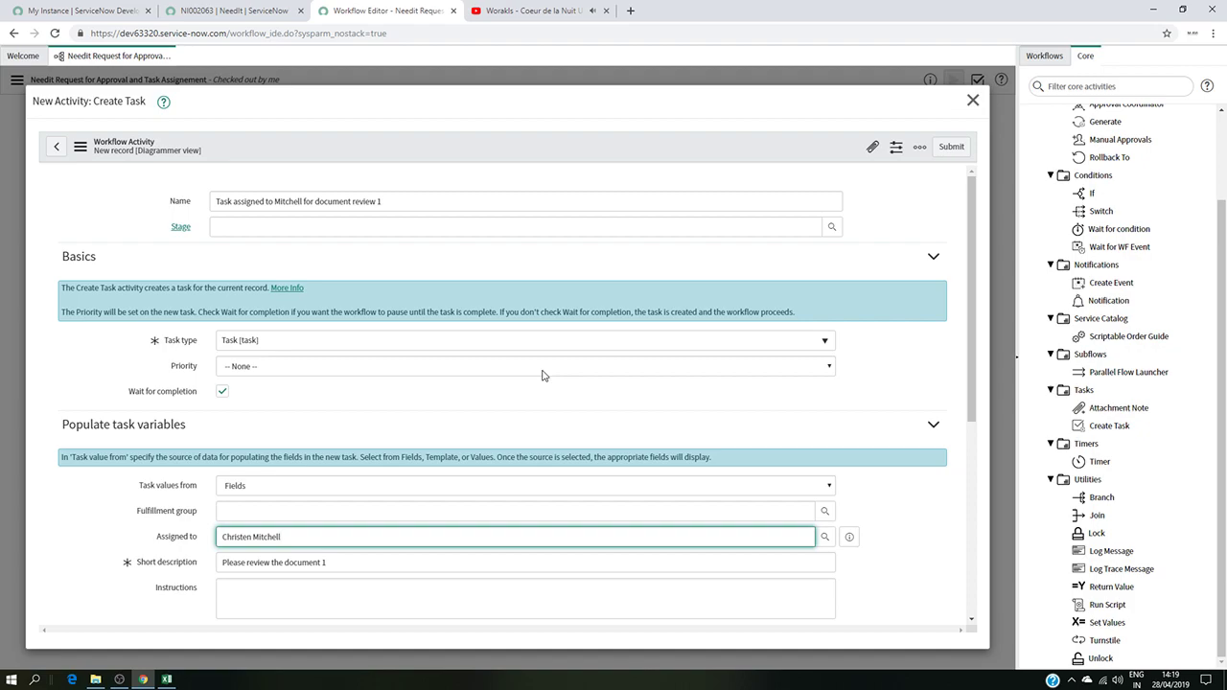
pyautogui.scroll(-4, 616, 411)
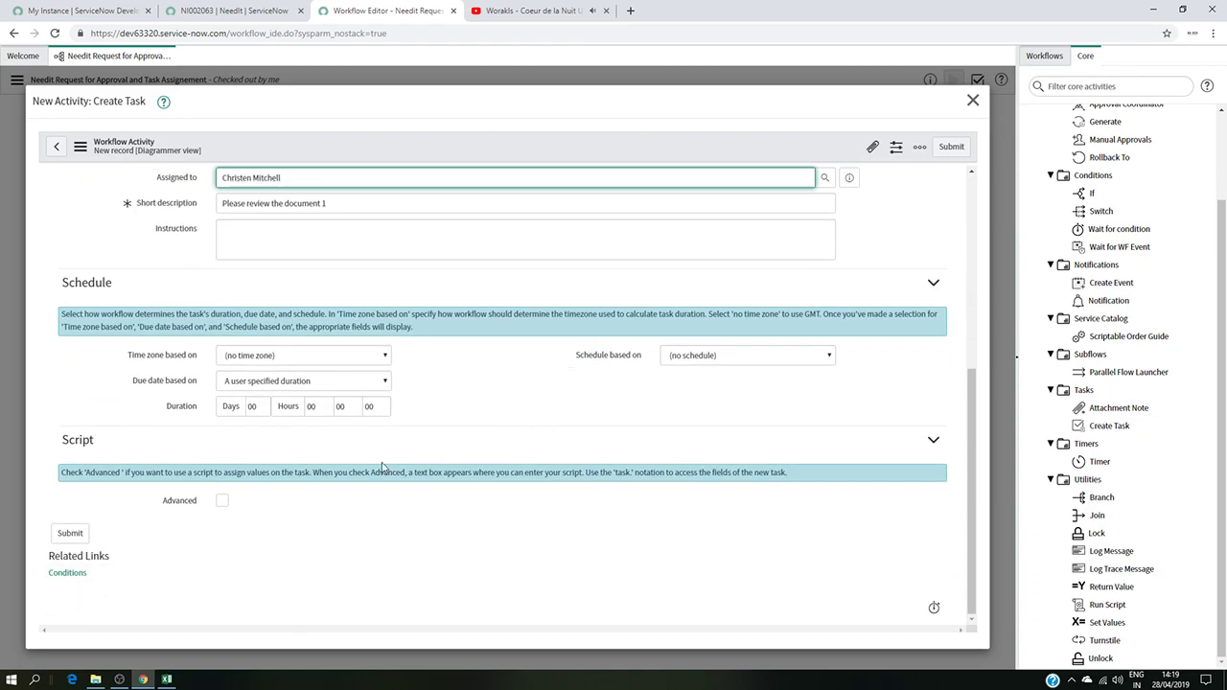
# Submit the first Create Task activity and connect the Branch's Always outcome to it.
pyautogui.click(70, 533)
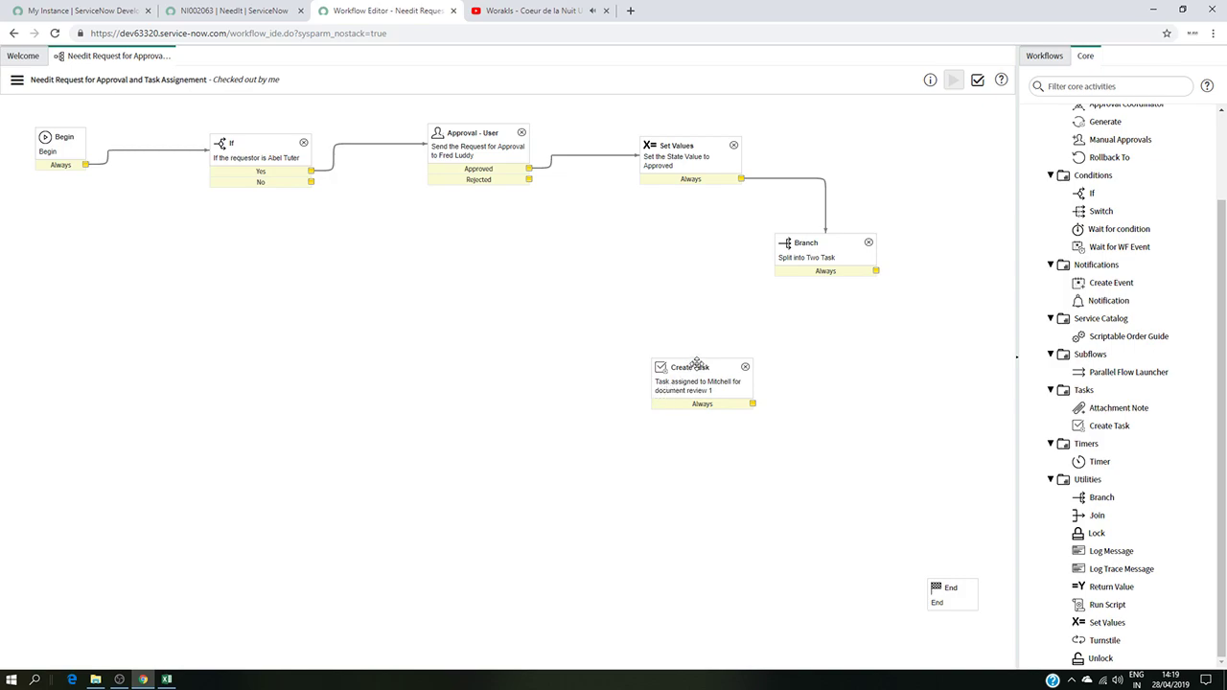
pyautogui.moveTo(697, 363)
pyautogui.mouseDown()
pyautogui.moveTo(670, 362)
pyautogui.moveTo(722, 367)
pyautogui.moveTo(714, 346)
pyautogui.mouseUp()
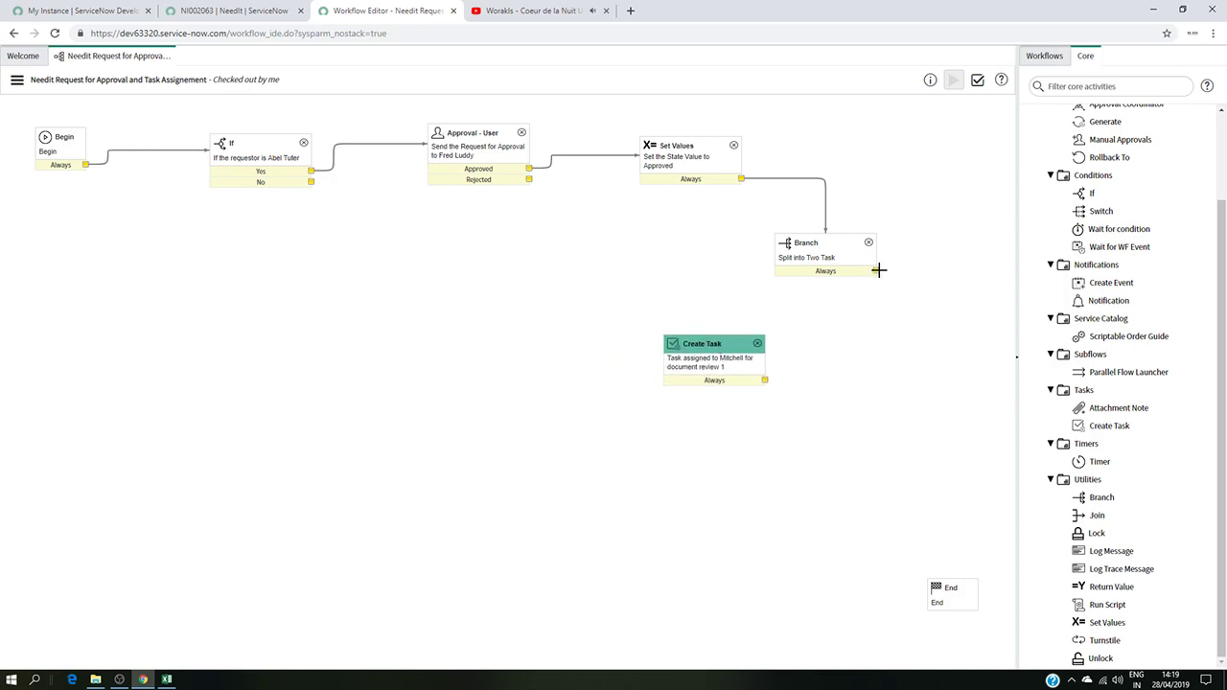
pyautogui.moveTo(878, 270); pyautogui.dragTo(710, 342)
# Add a second Create Task activity beside the first and name it "Task Assigned to Me for Document Review 2".
pyautogui.moveTo(1105, 426); pyautogui.dragTo(873, 341)
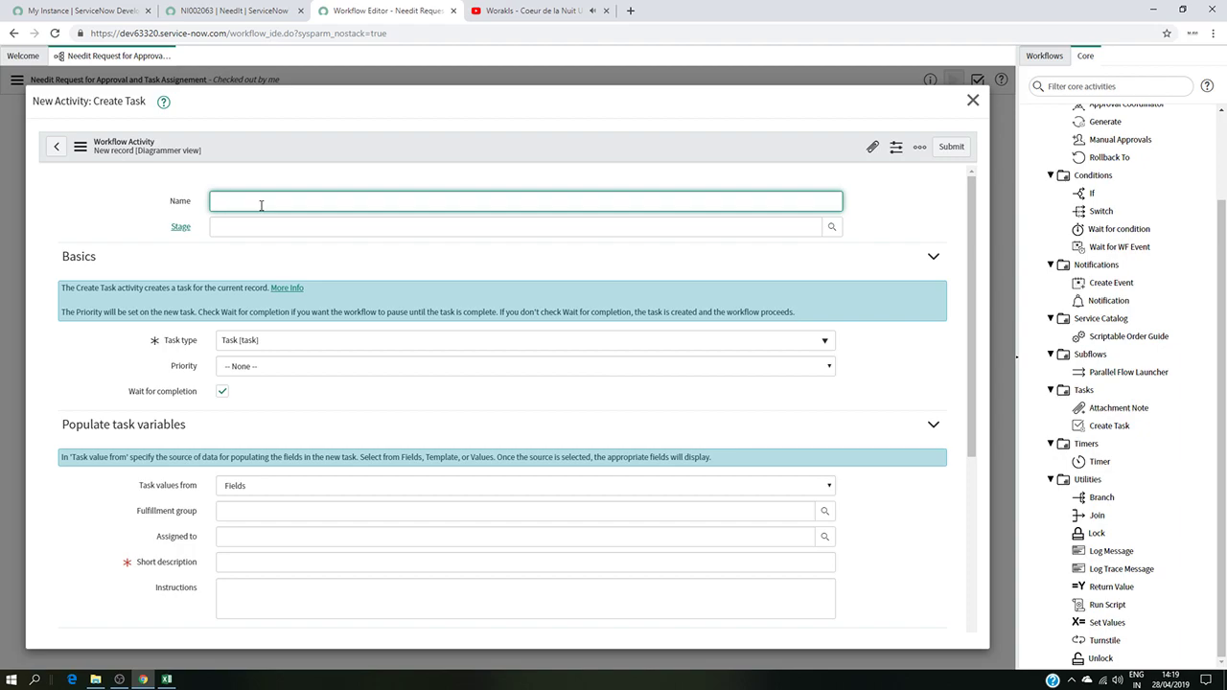
pyautogui.write('Task A')
pyautogui.write('ssin')
pyautogui.write('ned to')
pyautogui.write(' Me for ')
pyautogui.write('Docume')
pyautogui.press('BackSpace')
pyautogui.press('BackSpace')
pyautogui.press('BackSpace')
pyautogui.press('BackSpace')
pyautogui.press('BackSpace')
pyautogui.write('ocuemen')
pyautogui.press('BackSpace')
pyautogui.press('BackSpace')
pyautogui.press('BackSpace')
pyautogui.press('BackSpace')
pyautogui.write('ment Reve')
pyautogui.press('BackSpace')
pyautogui.write('le')
pyautogui.write('iew')
# Set the second task's short description to "Please Review document 2" and assign it to System Administrator.
pyautogui.click(236, 561)
pyautogui.write('Please')
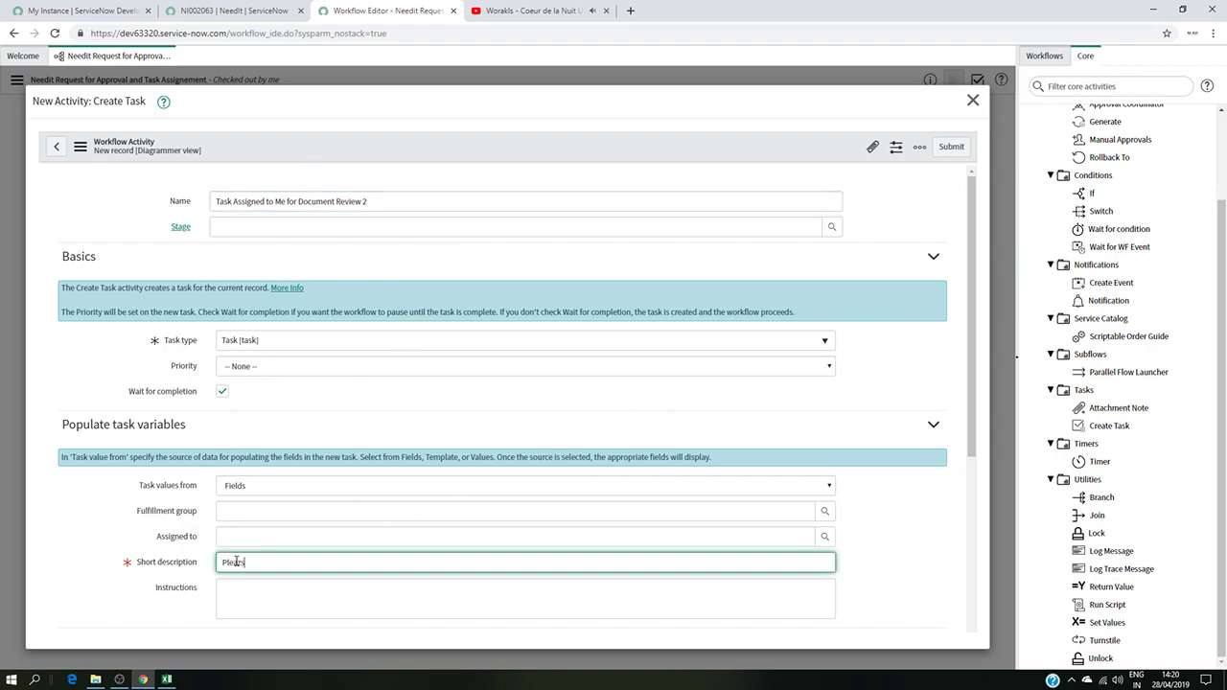
pyautogui.write(' re')
pyautogui.write(' re')
pyautogui.write('R')
pyautogui.write('eve')
pyautogui.write('iew')
pyautogui.write(' doc')
pyautogui.write('ument 2')
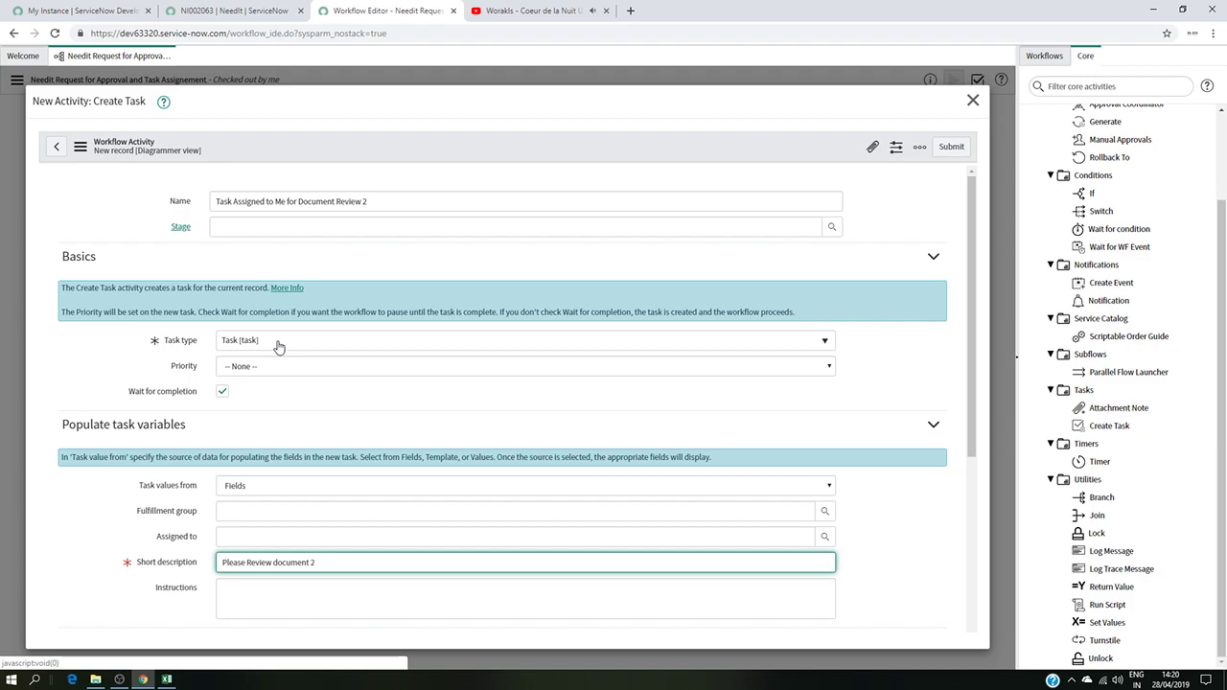
pyautogui.click(257, 538)
pyautogui.write('sy')
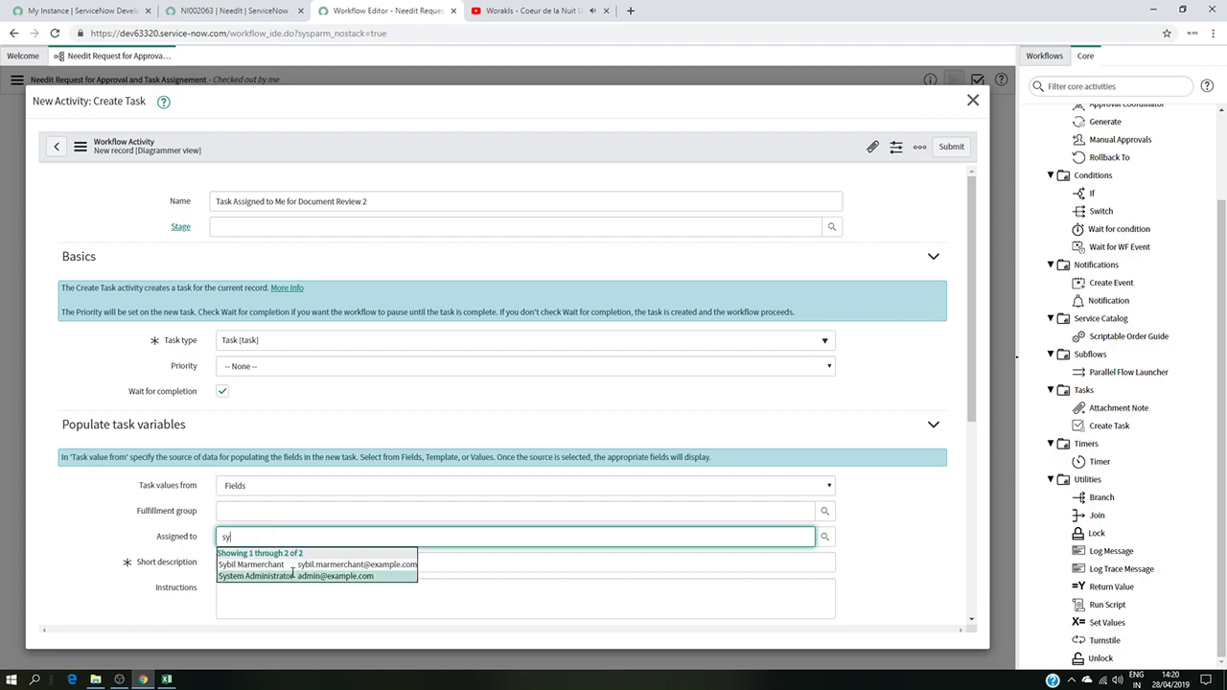
pyautogui.click(293, 575)
pyautogui.scroll(-4, 709, 443)
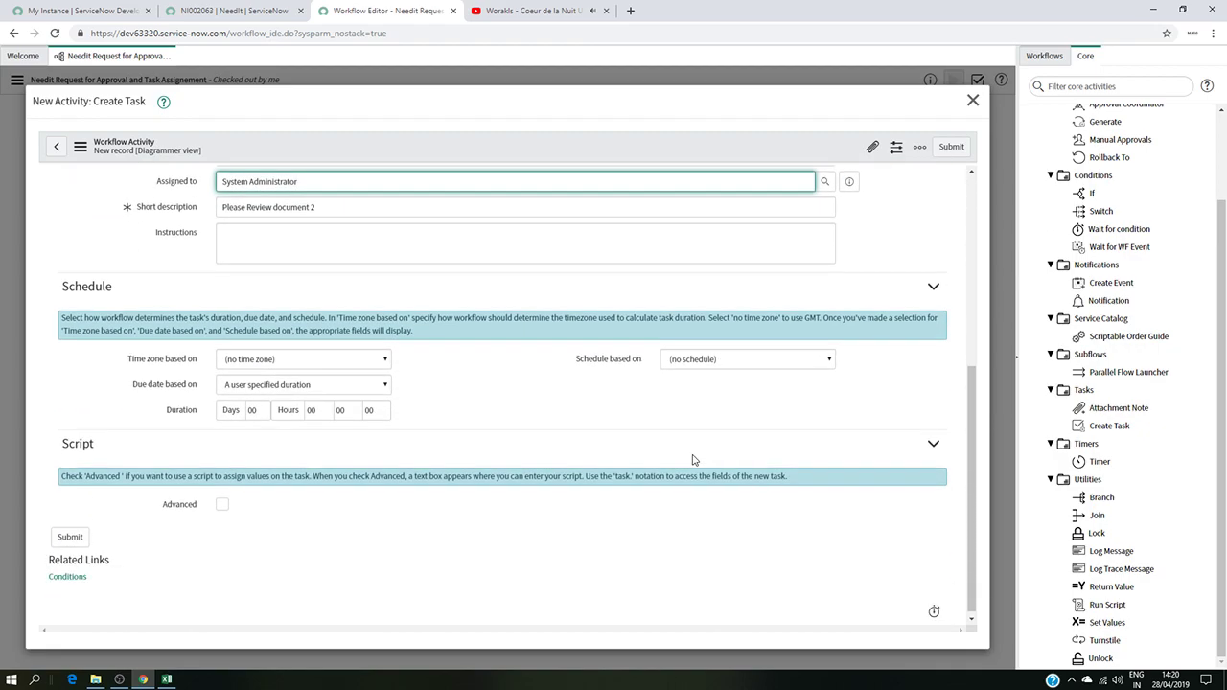
pyautogui.scroll(3, 470, 526)
pyautogui.scroll(1, 471, 520)
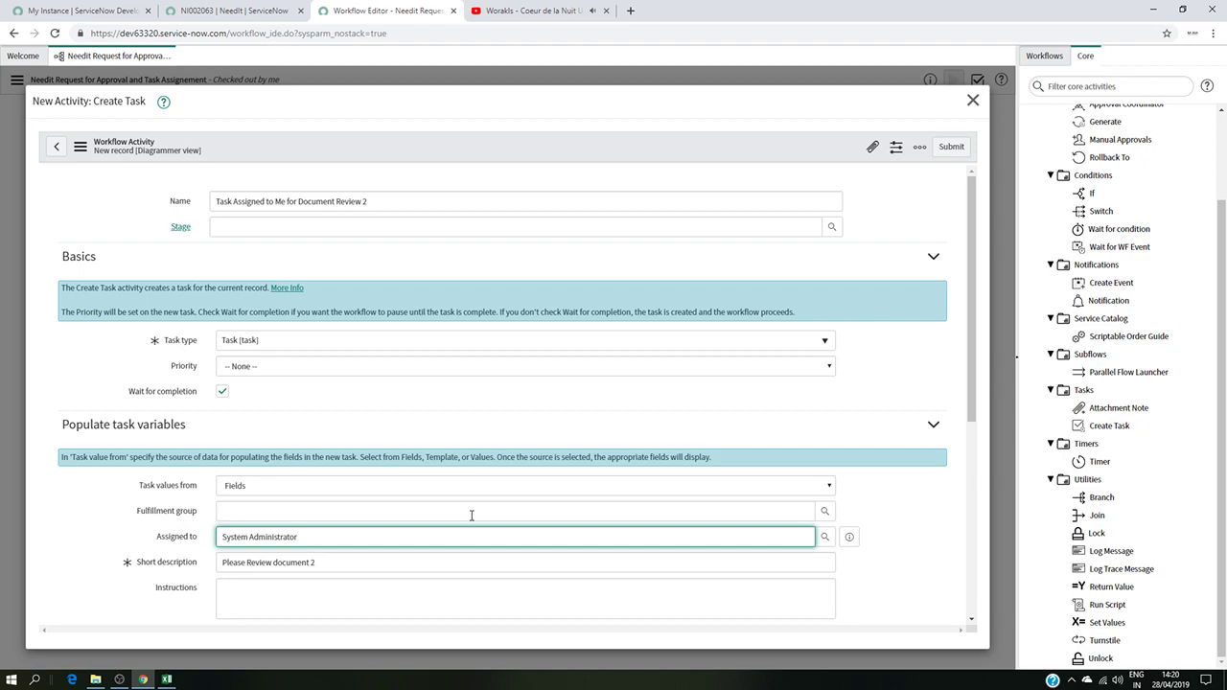
pyautogui.scroll(-4, 470, 516)
# Submit the second Create Task activity and connect the Branch's Always outcome to it.
pyautogui.click(69, 533)
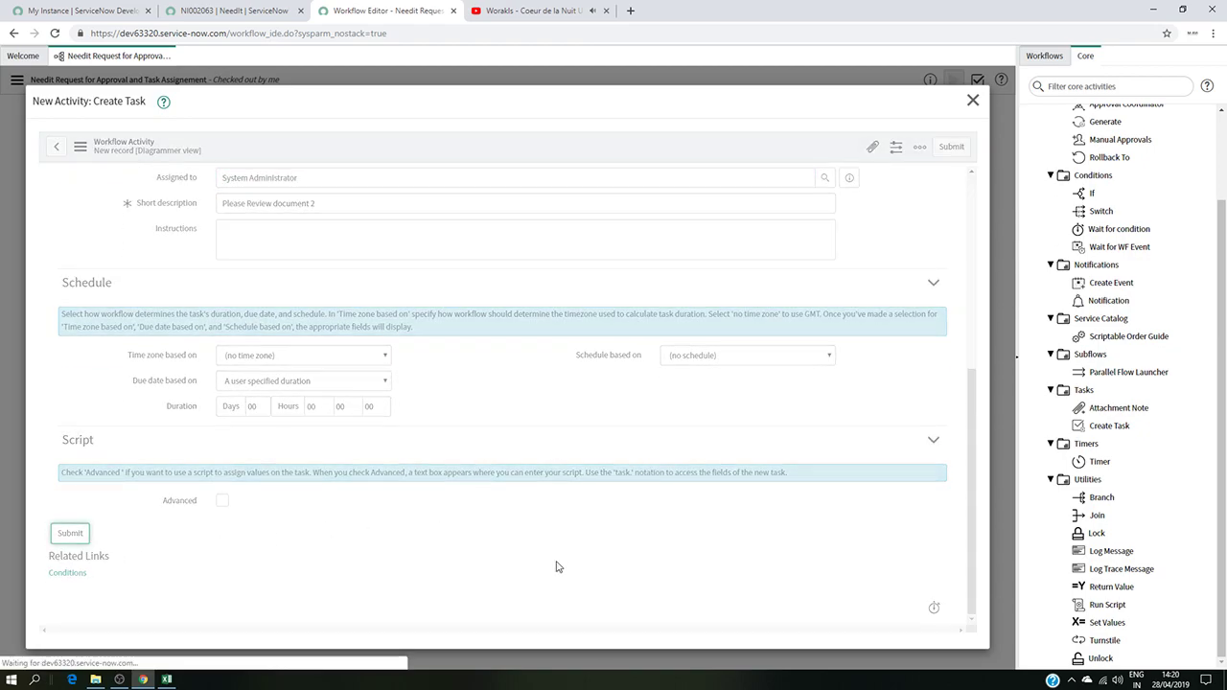
pyautogui.moveTo(862, 356); pyautogui.dragTo(863, 343)
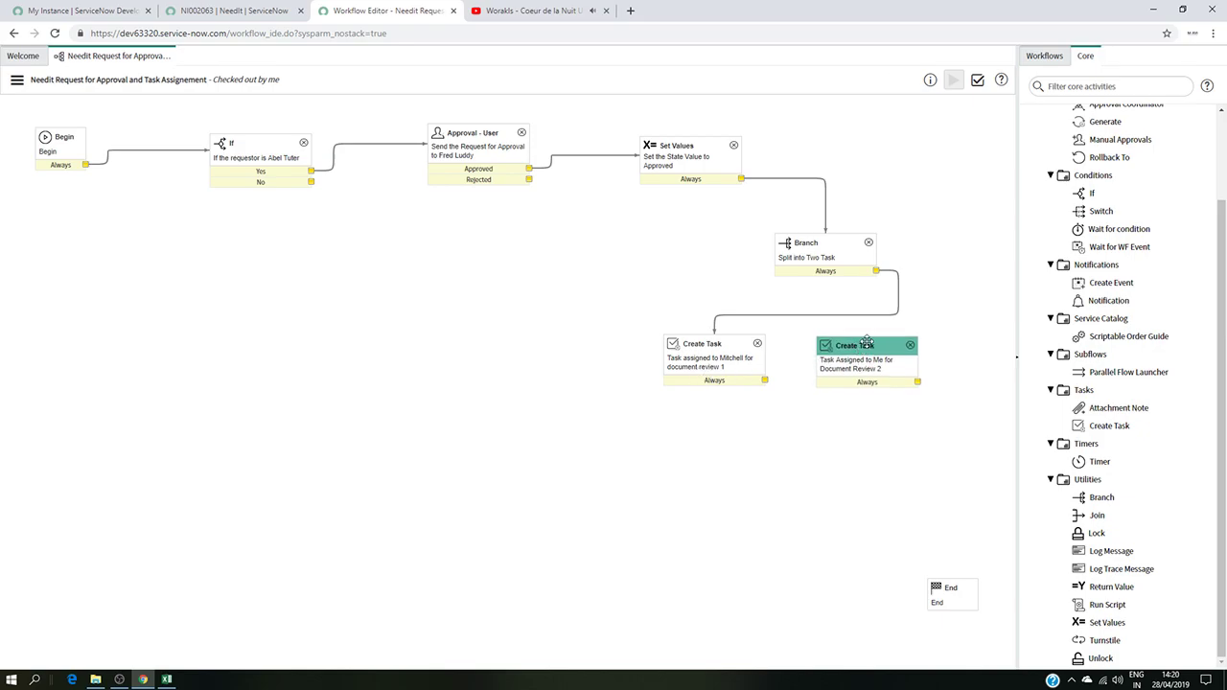
pyautogui.moveTo(875, 271); pyautogui.dragTo(873, 343)
# Move the Branch below Set Values and spread the two Create Task activities apart beneath it.
pyautogui.moveTo(839, 255); pyautogui.dragTo(752, 258)
pyautogui.moveTo(724, 359); pyautogui.dragTo(655, 363)
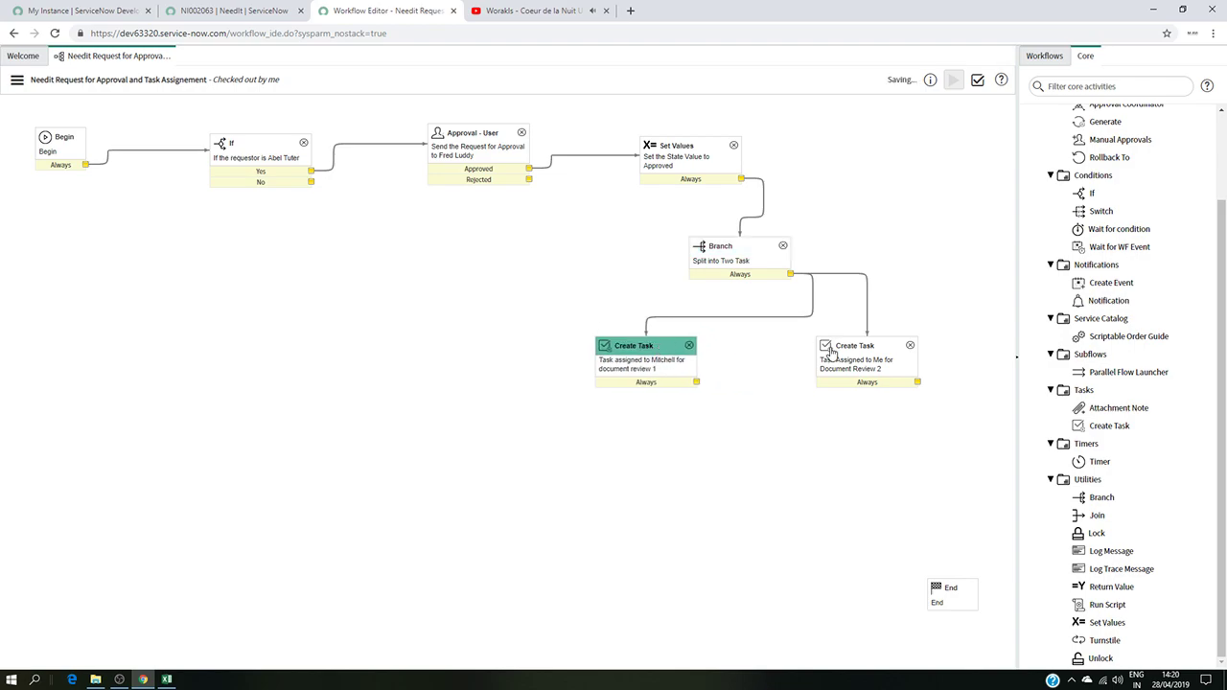
pyautogui.moveTo(881, 348)
pyautogui.mouseDown()
pyautogui.moveTo(839, 349)
pyautogui.moveTo(866, 348)
pyautogui.mouseUp()
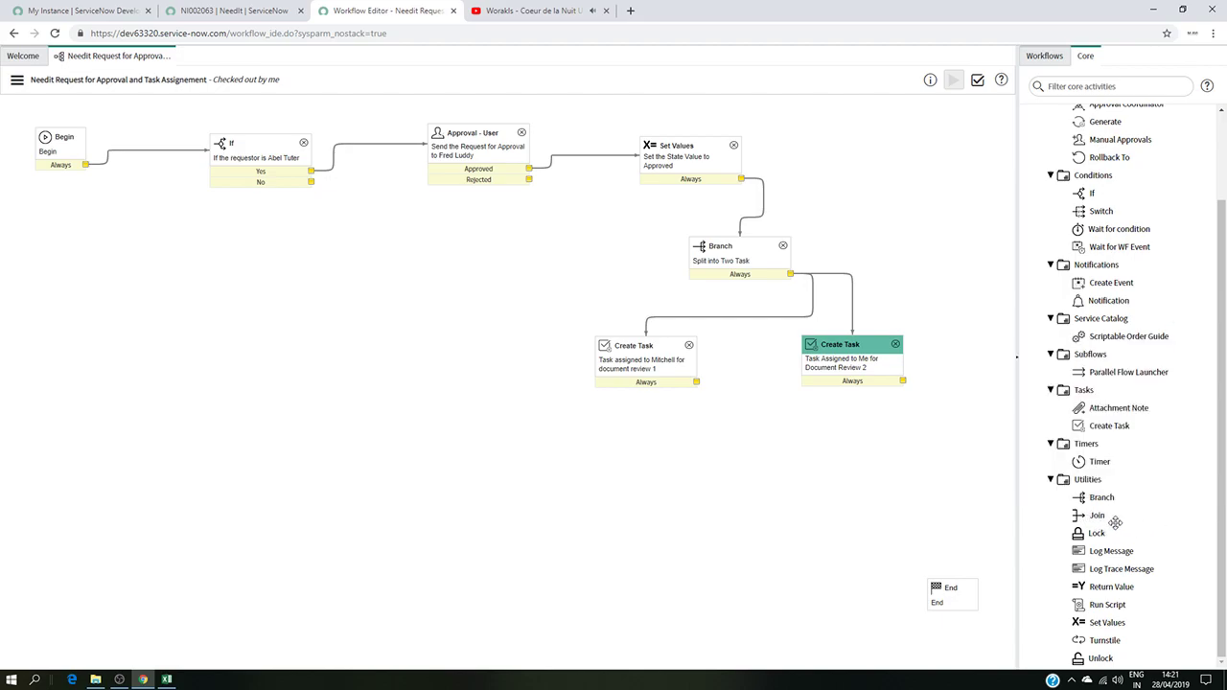
# Add a Join activity below the two tasks, named "Join the The 2 Document Review Task", and submit it.
pyautogui.moveTo(1091, 516); pyautogui.dragTo(813, 504)
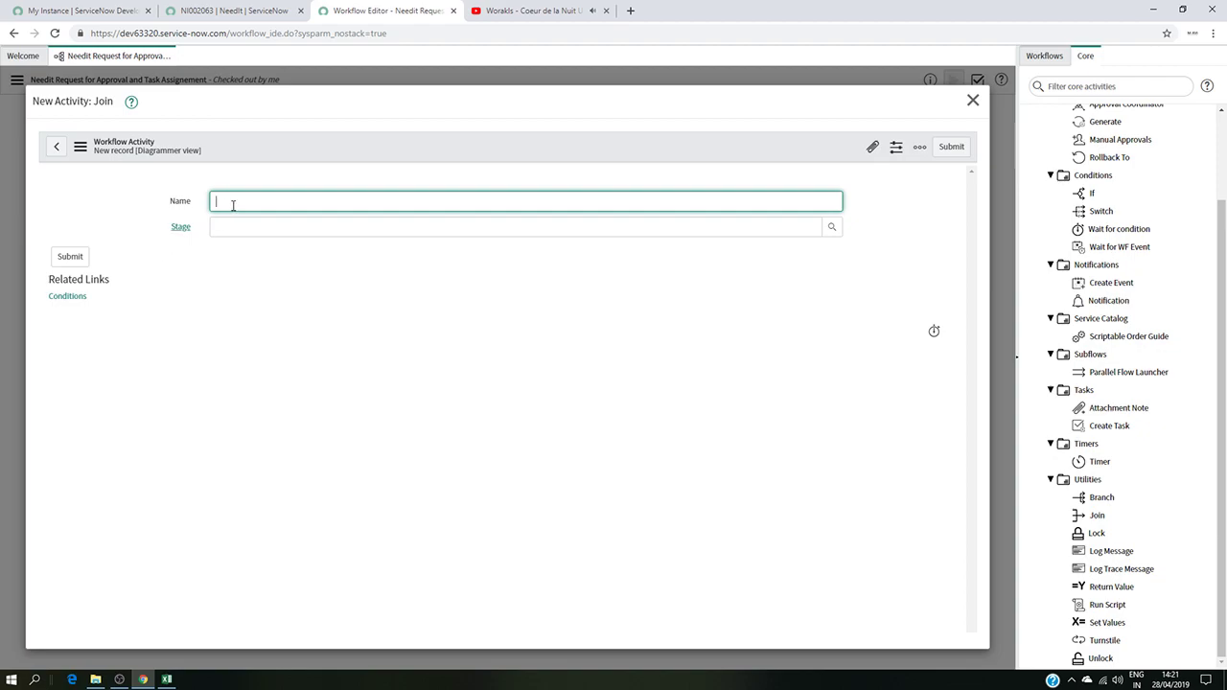
pyautogui.write('Join the The TWWdOCmentTeview T')
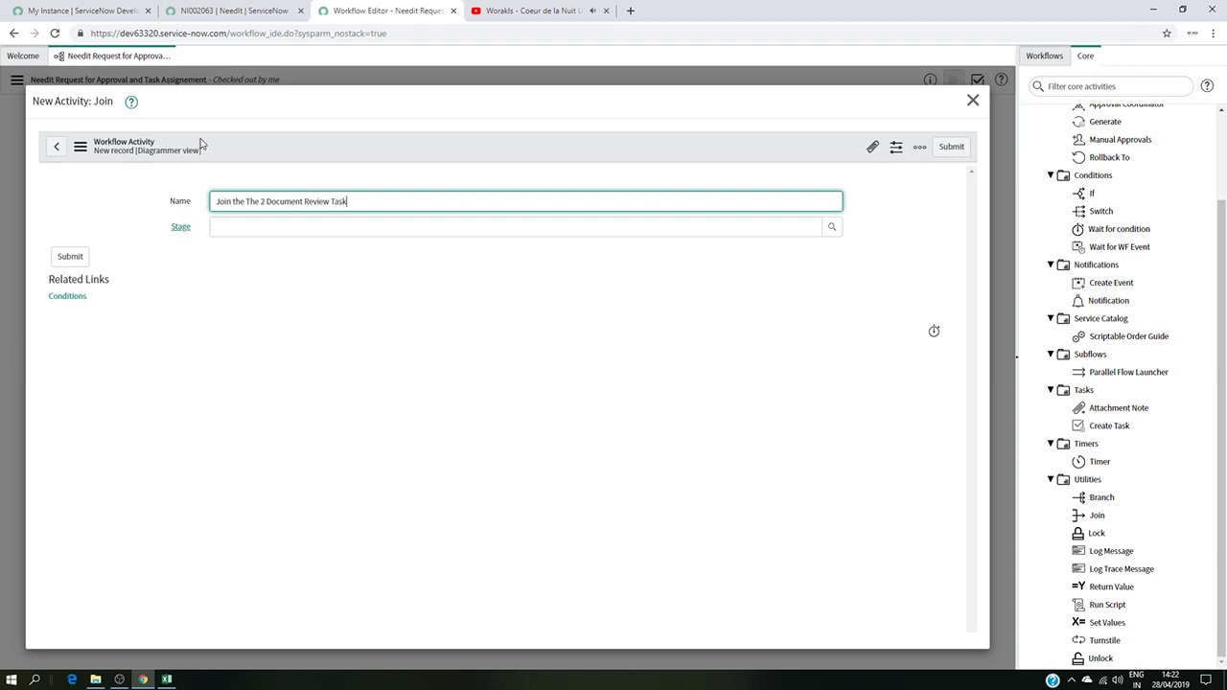
pyautogui.click(70, 257)
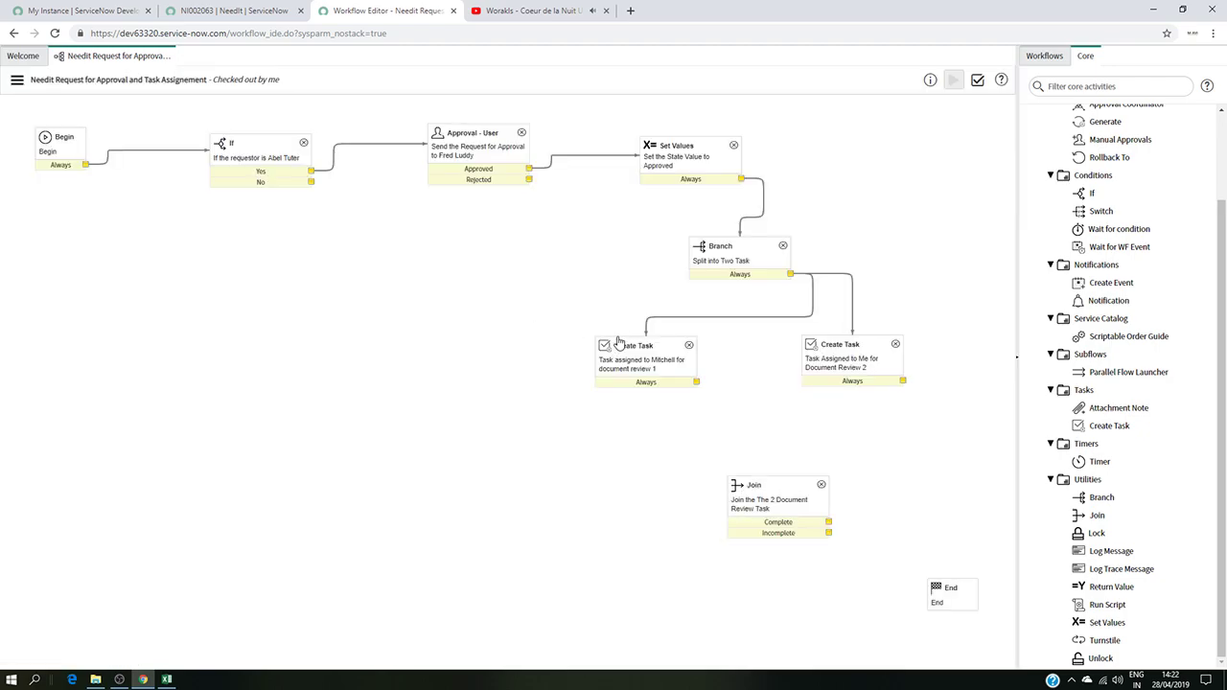
# Rename the Join activity to "Join The 2 Document Review Task" and update it.
pyautogui.doubleClick(773, 511)
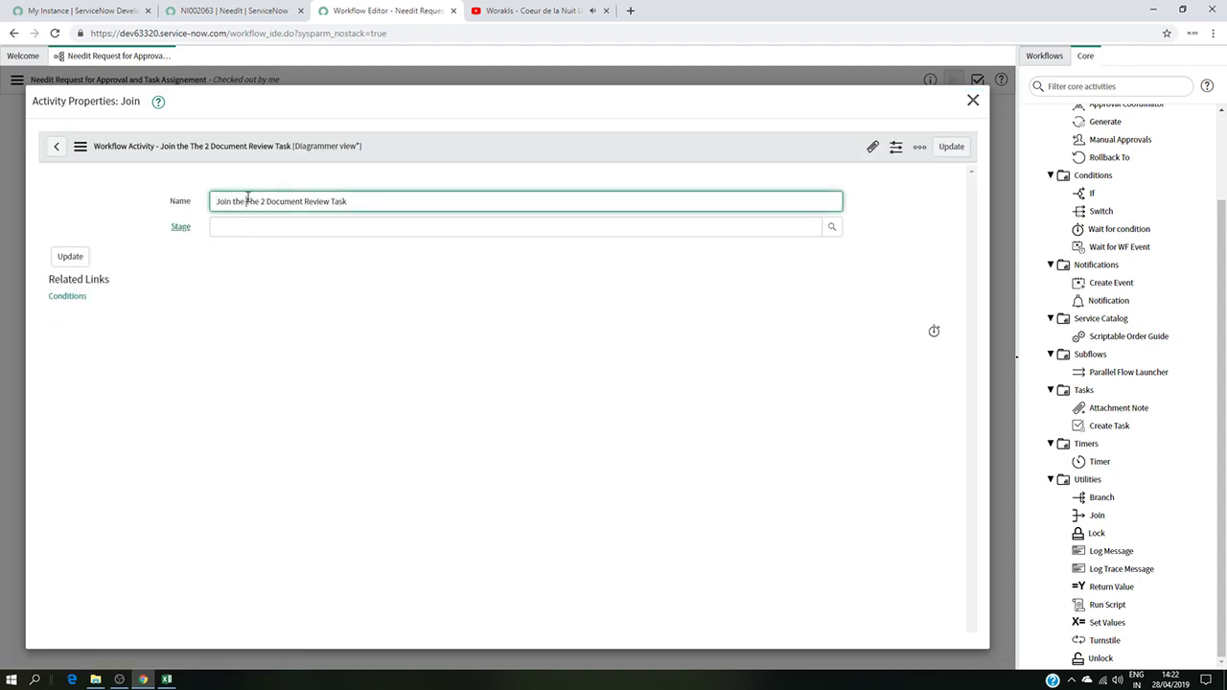
pyautogui.click(247, 200)
pyautogui.press('BackSpace')
pyautogui.press('BackSpace')
pyautogui.press('BackSpace')
pyautogui.press('BackSpace')
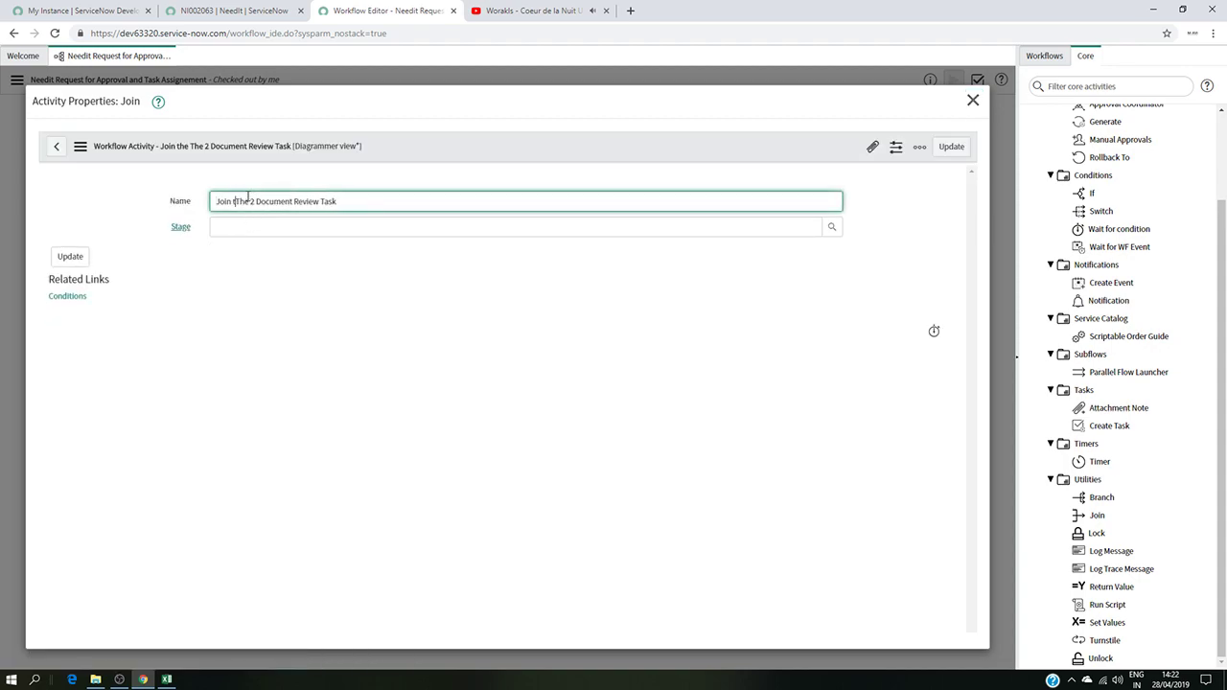
pyautogui.click(70, 256)
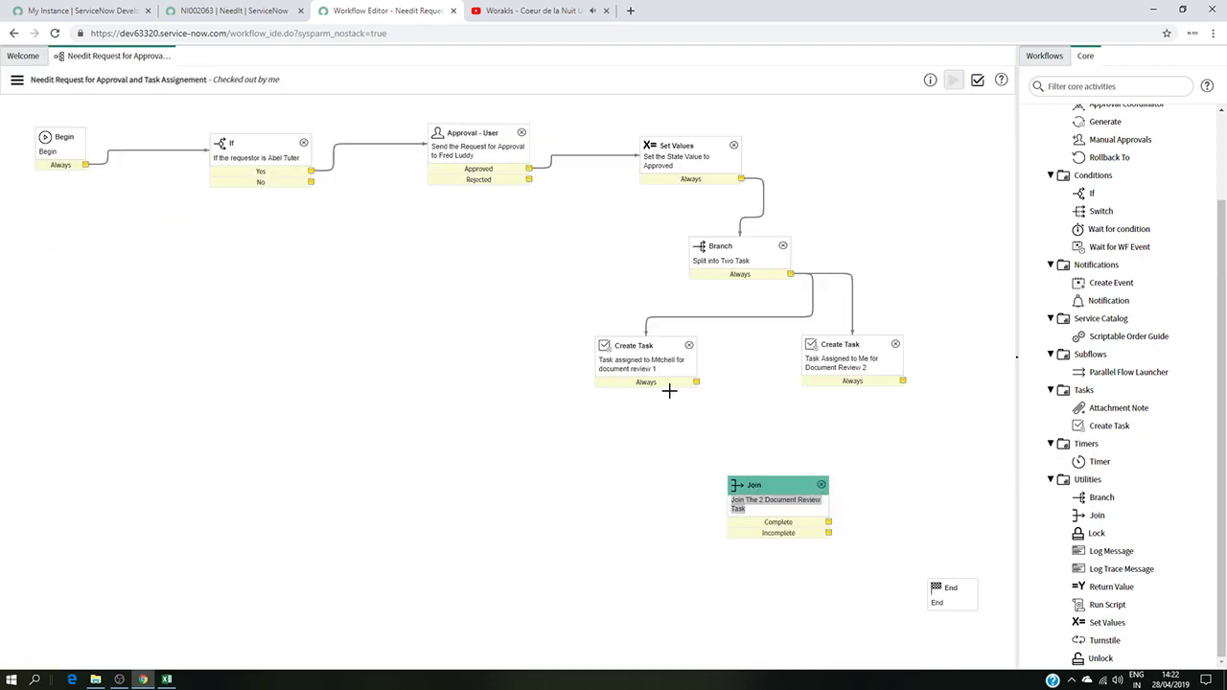
# Connect both Create Task activities' Always outcomes to the Join activity and link its Complete outcome to End.
pyautogui.moveTo(696, 382); pyautogui.dragTo(771, 473)
pyautogui.moveTo(697, 383); pyautogui.dragTo(746, 479)
pyautogui.moveTo(902, 380); pyautogui.dragTo(785, 476)
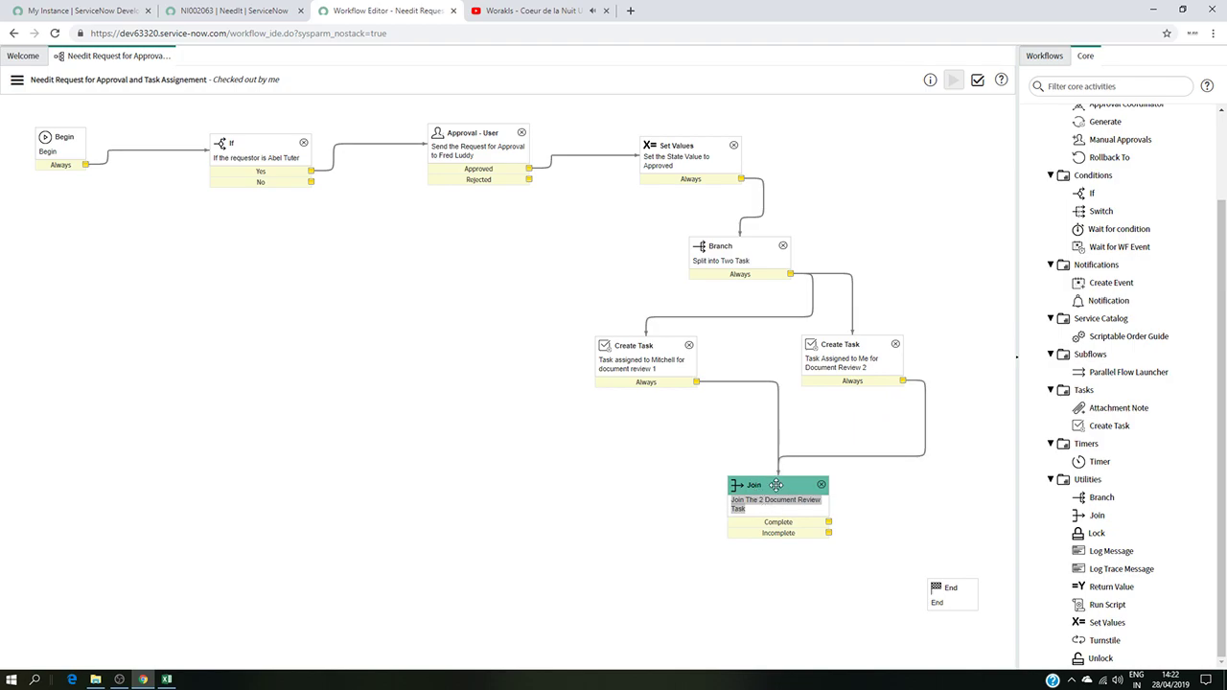
pyautogui.moveTo(774, 485); pyautogui.dragTo(709, 444)
pyautogui.moveTo(767, 479); pyautogui.dragTo(930, 595)
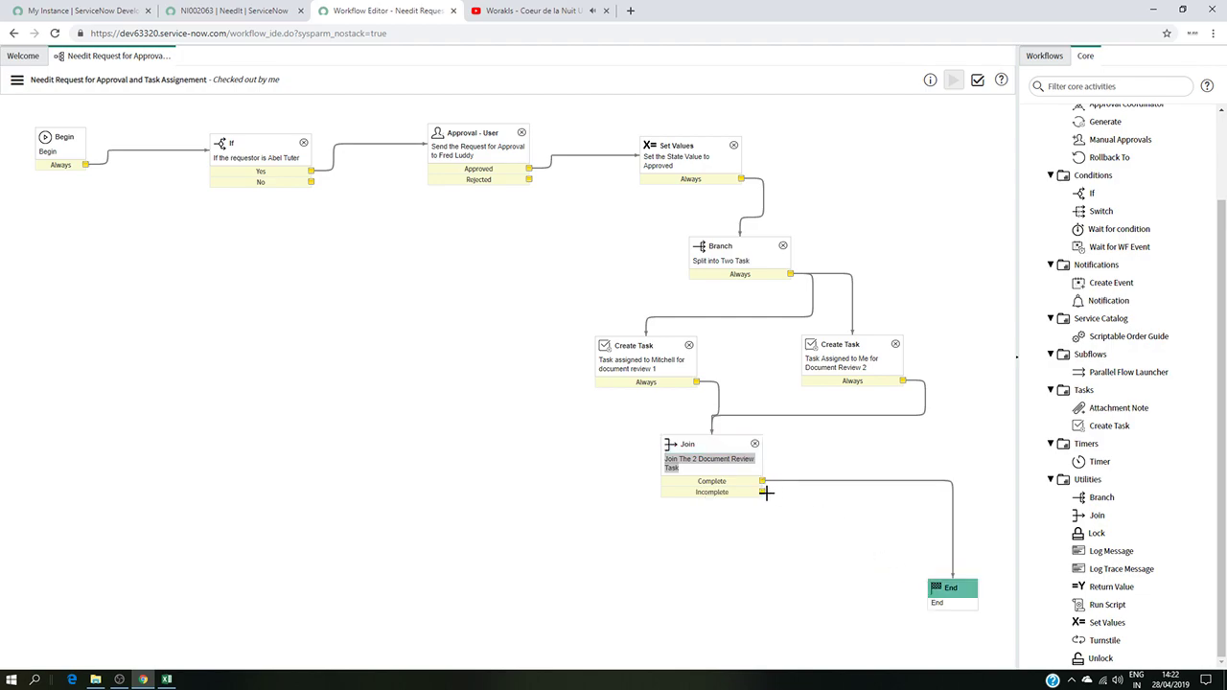
# Connect the Join activity's Incomplete outcome to the End activity.
pyautogui.moveTo(763, 493); pyautogui.dragTo(954, 582)
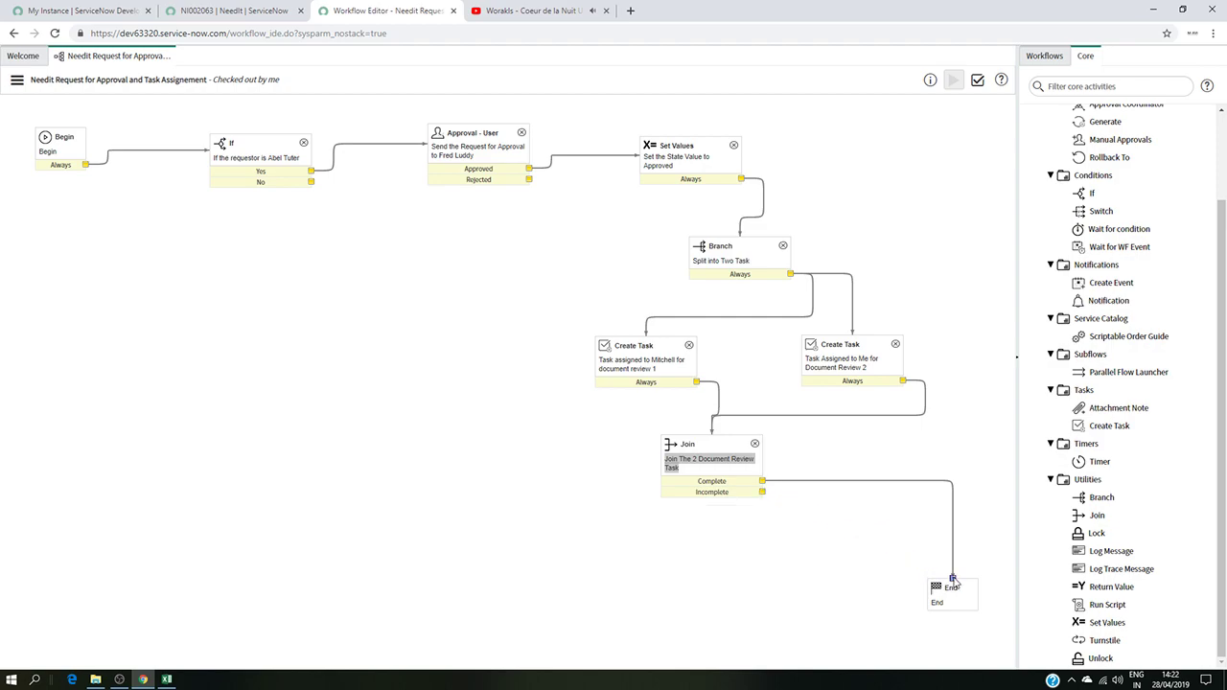
pyautogui.moveTo(762, 494); pyautogui.dragTo(953, 583)
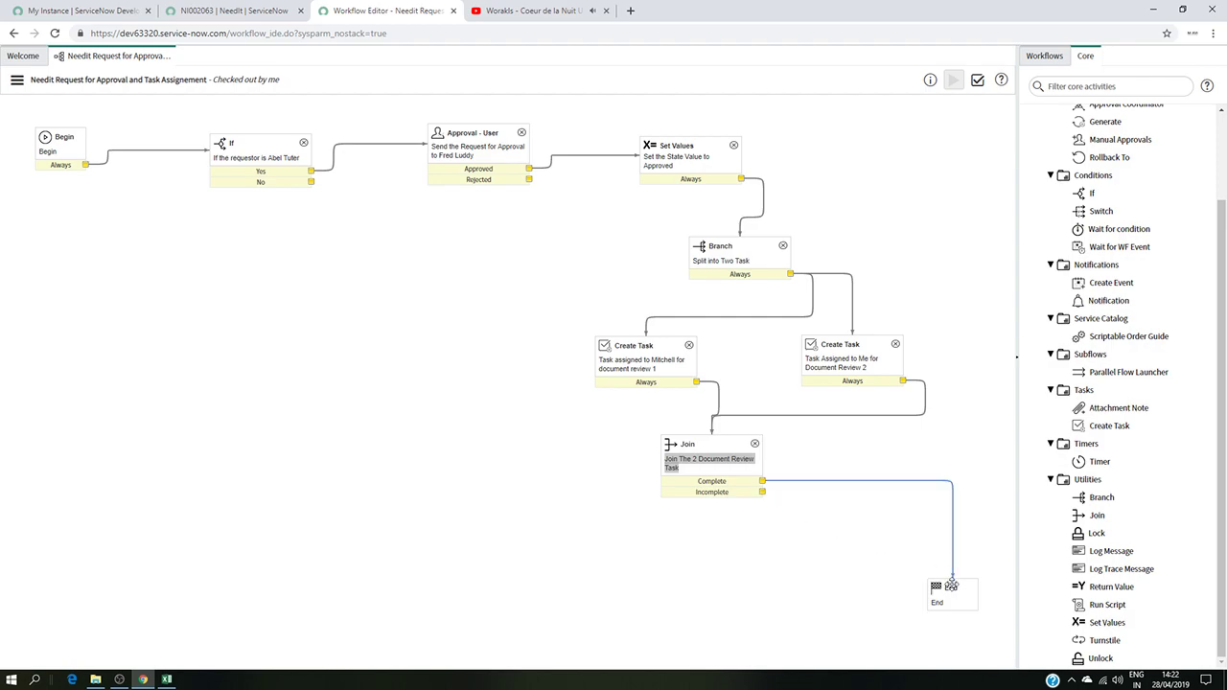
pyautogui.moveTo(763, 492); pyautogui.dragTo(939, 585)
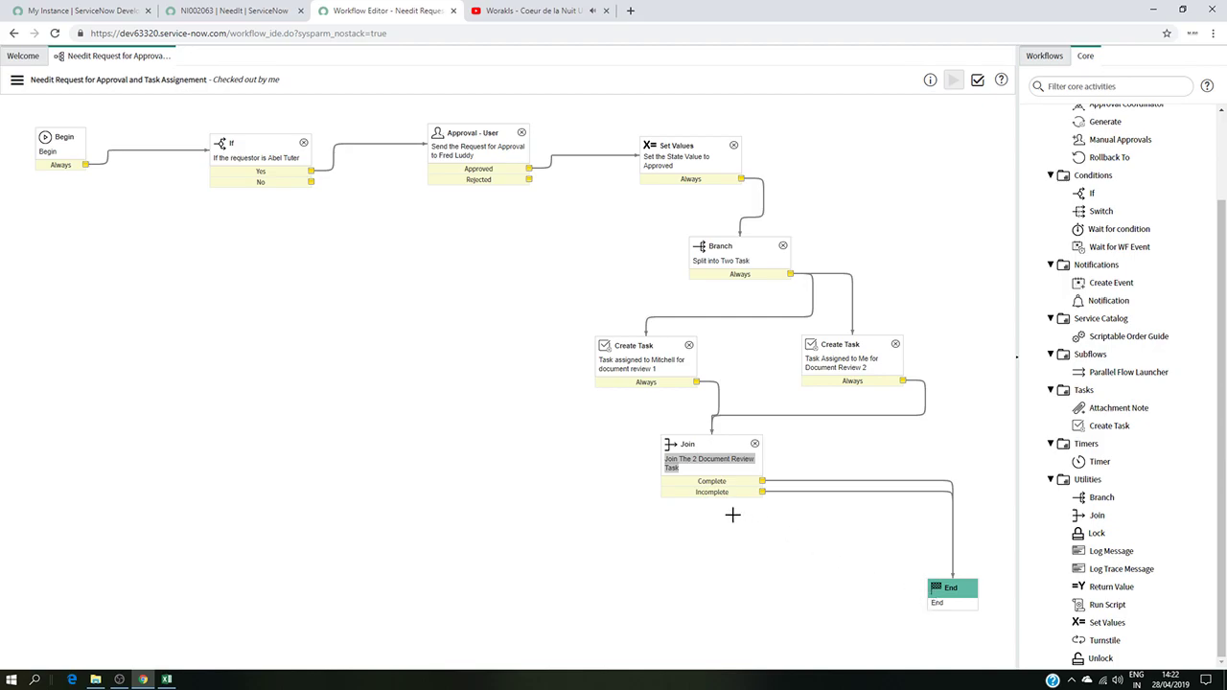
# Move the End activity far below Begin and connect the If activity's No outcome to it.
pyautogui.moveTo(718, 444); pyautogui.dragTo(660, 544)
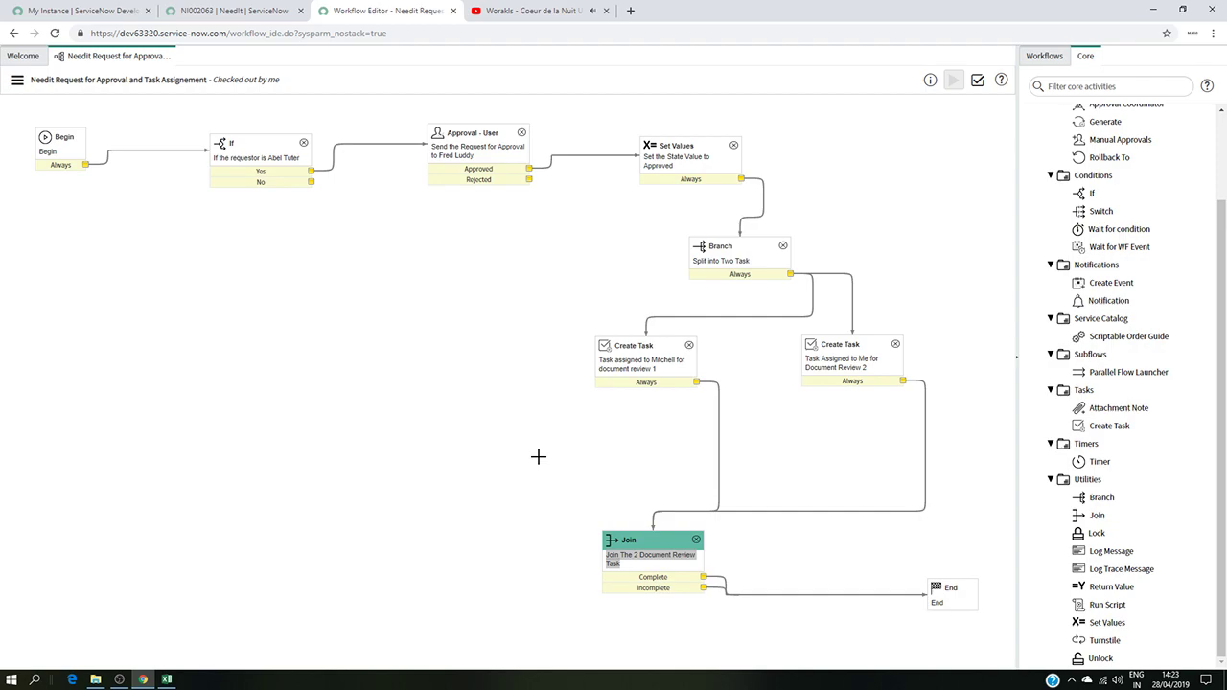
pyautogui.moveTo(646, 538); pyautogui.dragTo(538, 452)
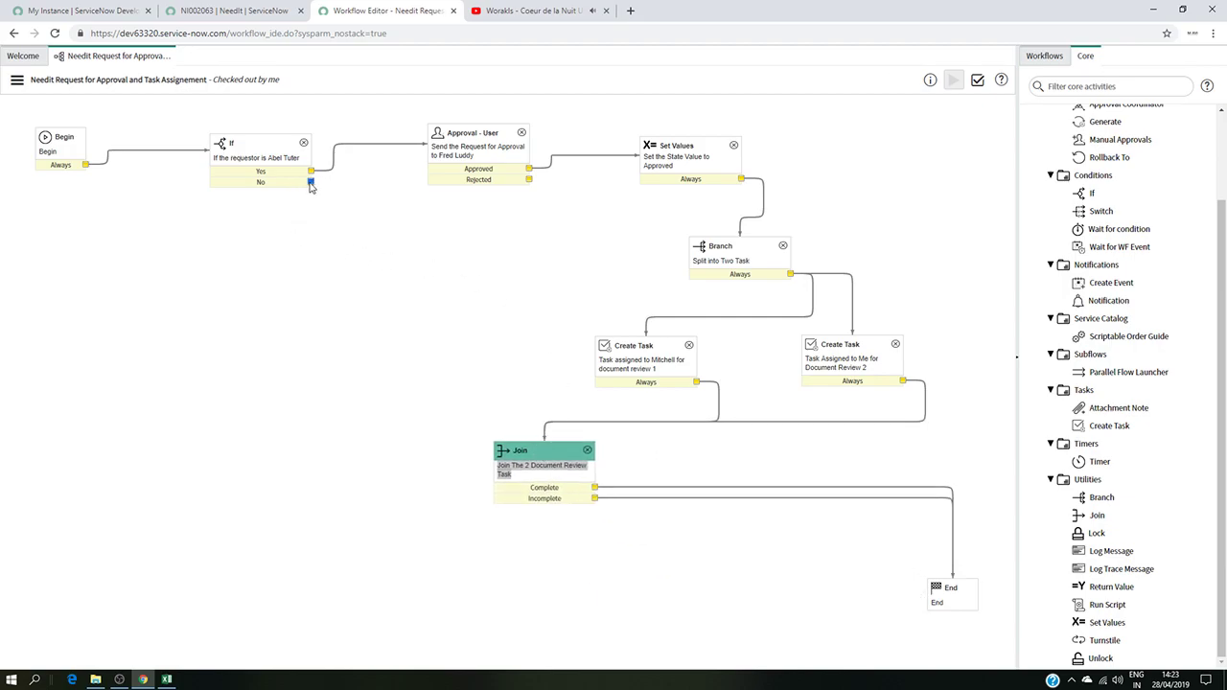
pyautogui.moveTo(950, 589); pyautogui.dragTo(41, 573)
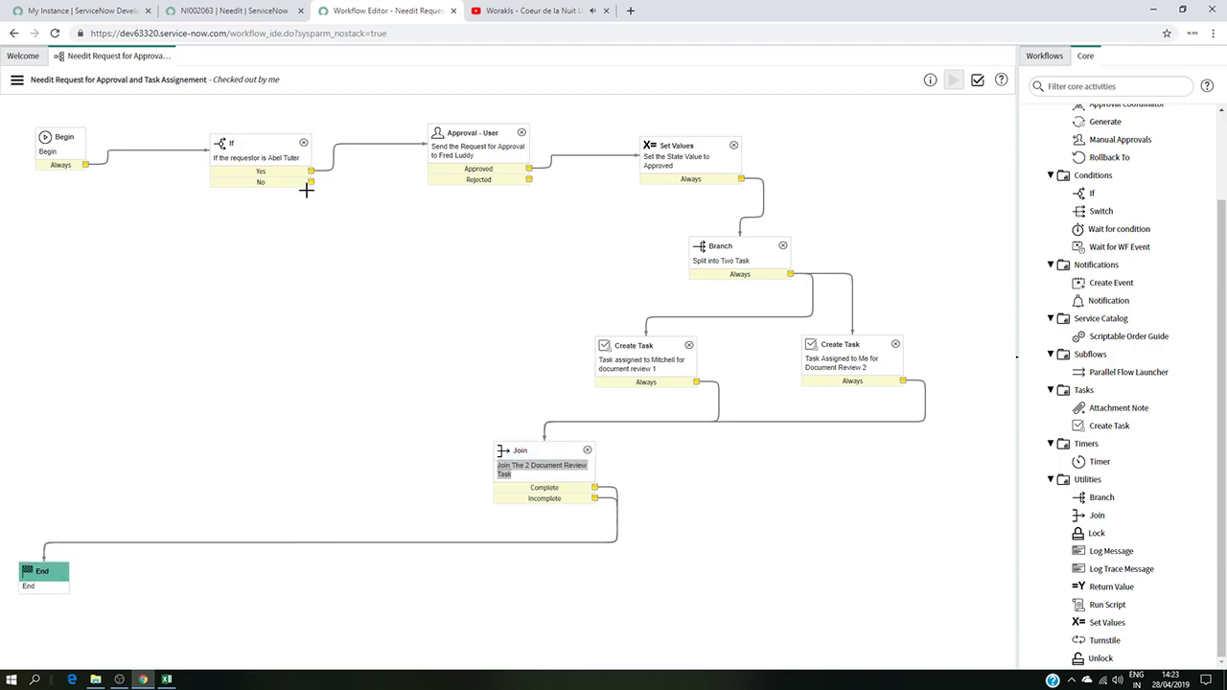
pyautogui.moveTo(311, 181); pyautogui.dragTo(44, 568)
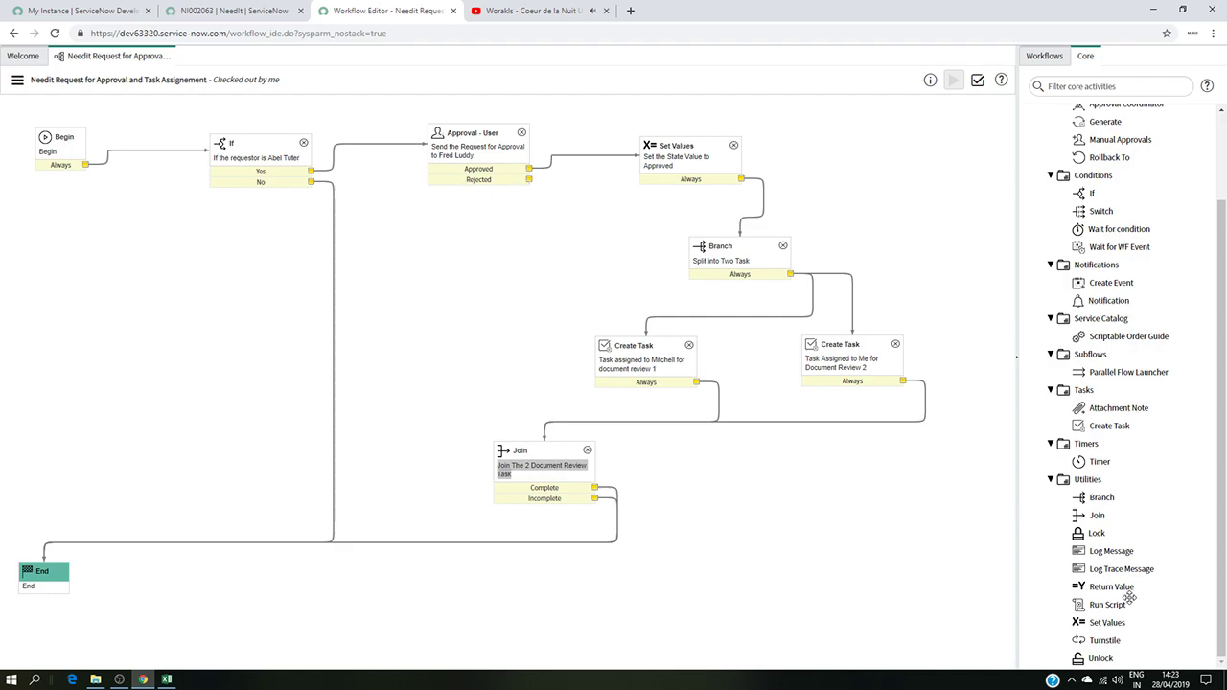
# Add a Set Values activity named "Set the State to Closed Complete" below Approval - User and submit it.
pyautogui.moveTo(1124, 625); pyautogui.dragTo(471, 287)
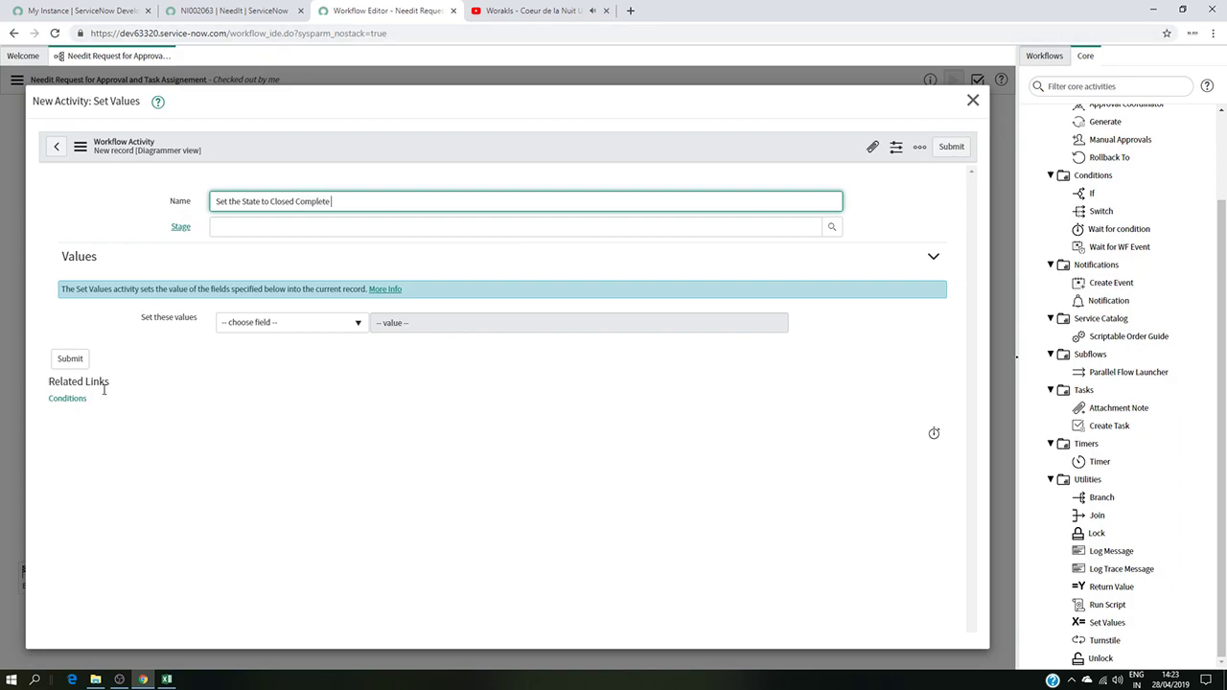
pyautogui.click(82, 361)
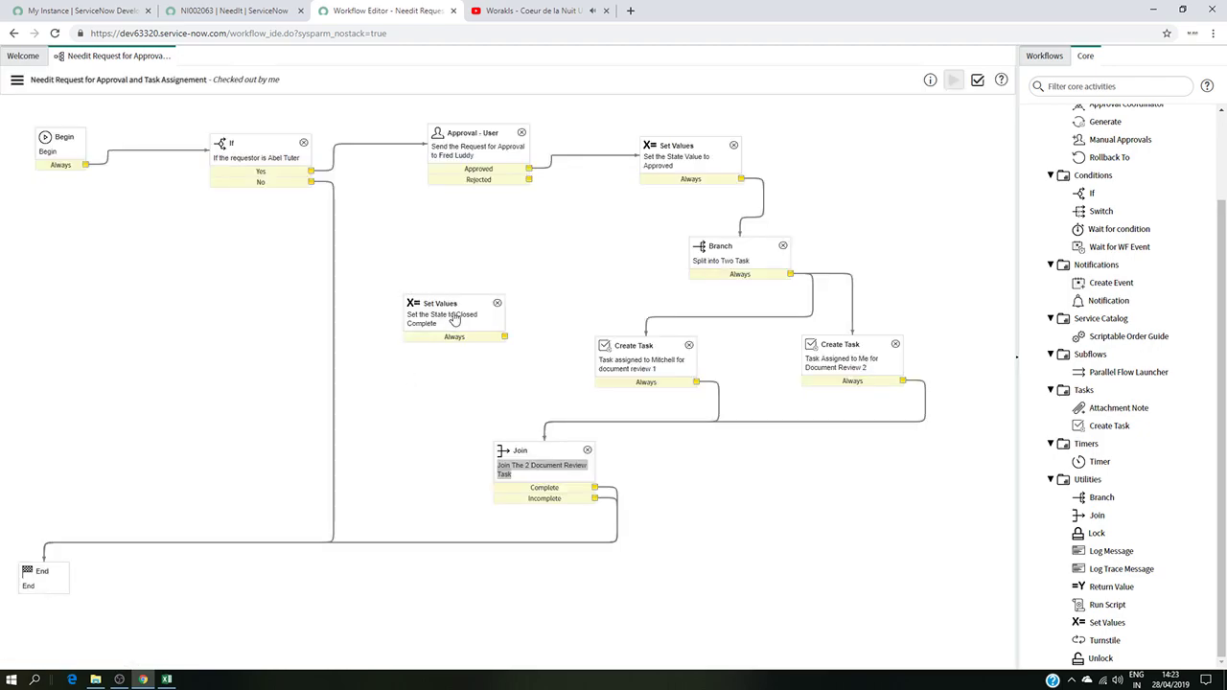
pyautogui.moveTo(460, 304); pyautogui.dragTo(463, 283)
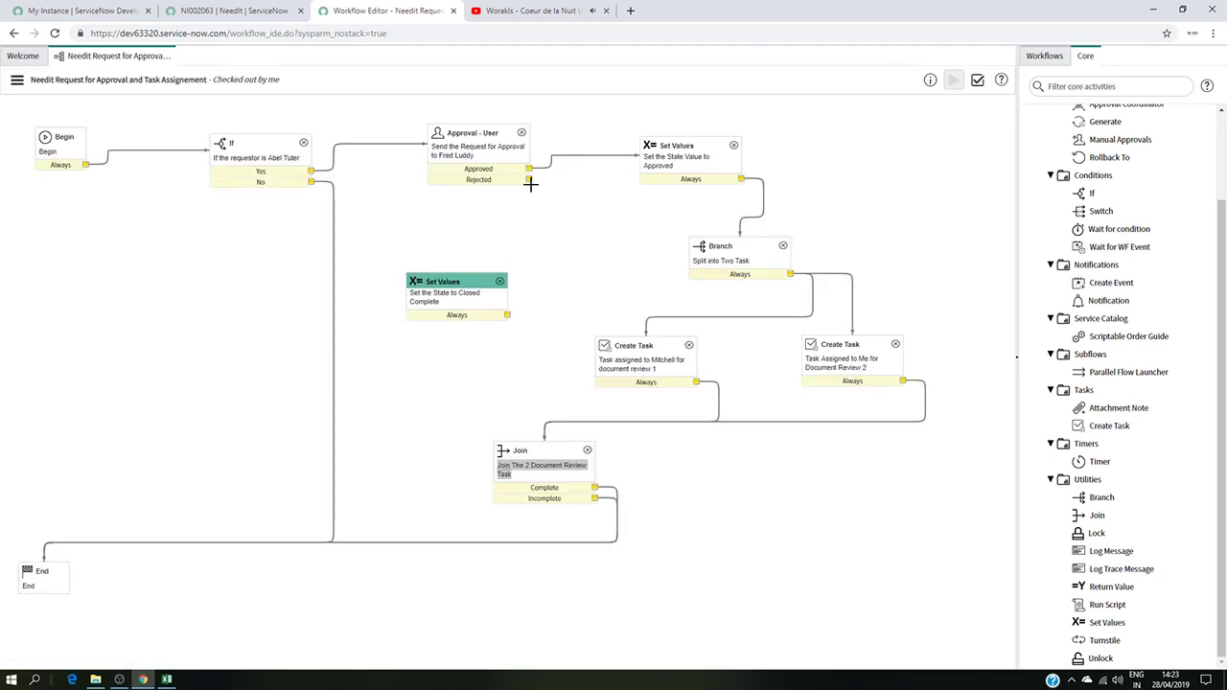
# Connect the approval's Rejected outcome to the Closed Complete Set Values activity and link that activity's Always outcome to End.
pyautogui.moveTo(528, 179); pyautogui.dragTo(462, 279)
pyautogui.moveTo(506, 316); pyautogui.dragTo(45, 563)
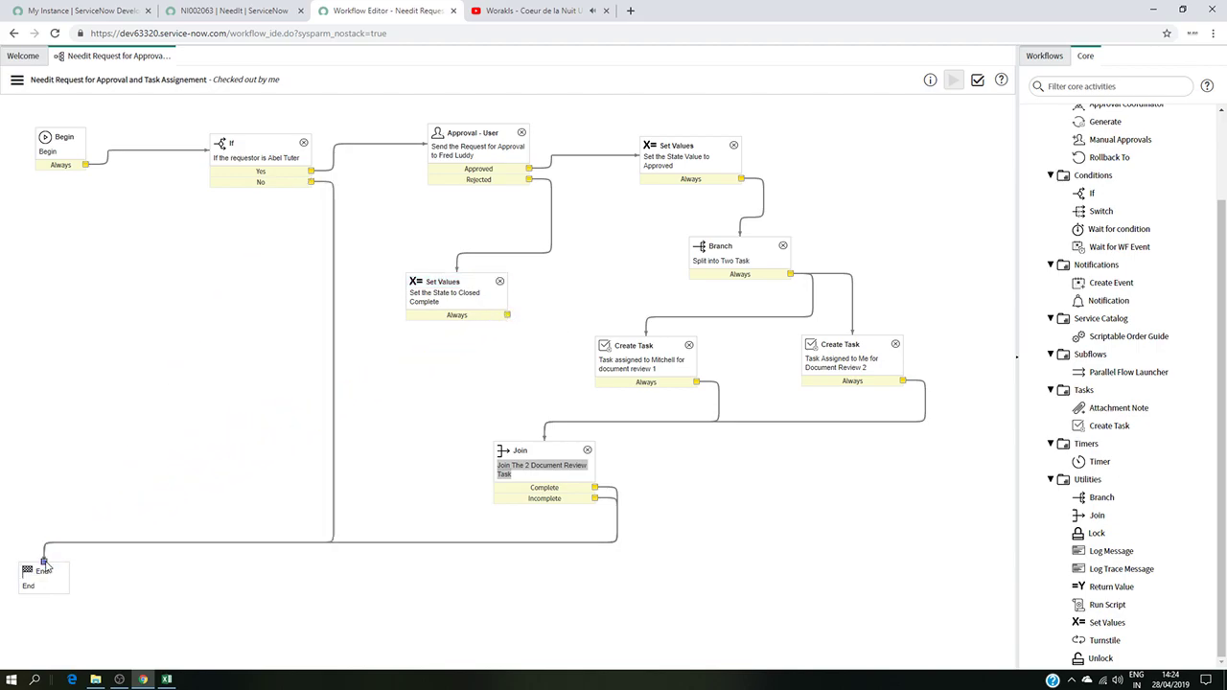
pyautogui.moveTo(511, 315); pyautogui.dragTo(44, 565)
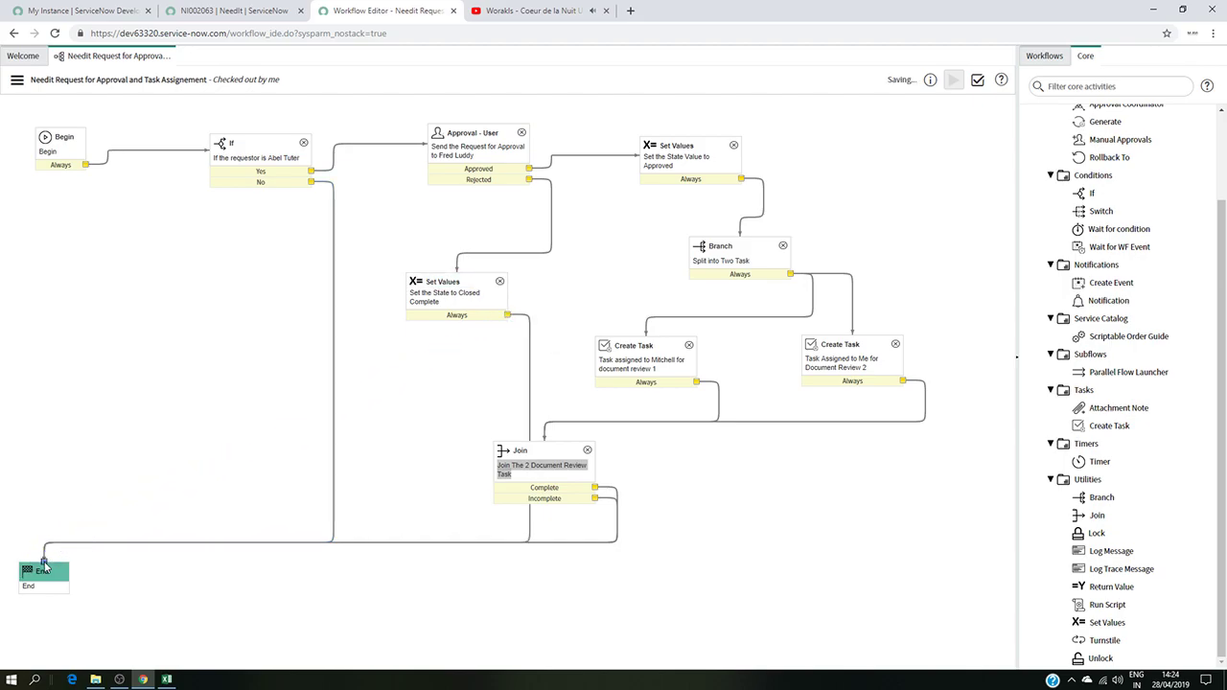
# Move the Join activity beneath the two Create Task activities and nudge the document review 1 task slightly.
pyautogui.moveTo(560, 454); pyautogui.dragTo(767, 447)
pyautogui.click(668, 351)
pyautogui.moveTo(668, 351); pyautogui.dragTo(661, 356)
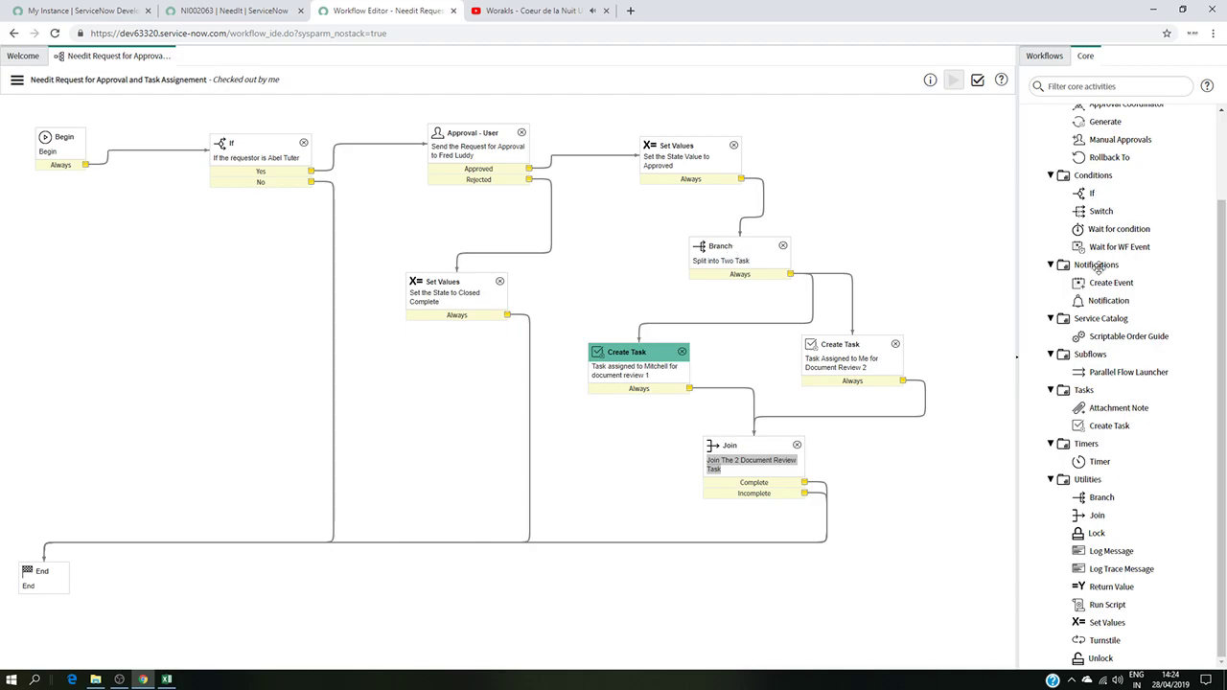
pyautogui.moveTo(1103, 534)
pyautogui.scroll(2, 1109, 534)
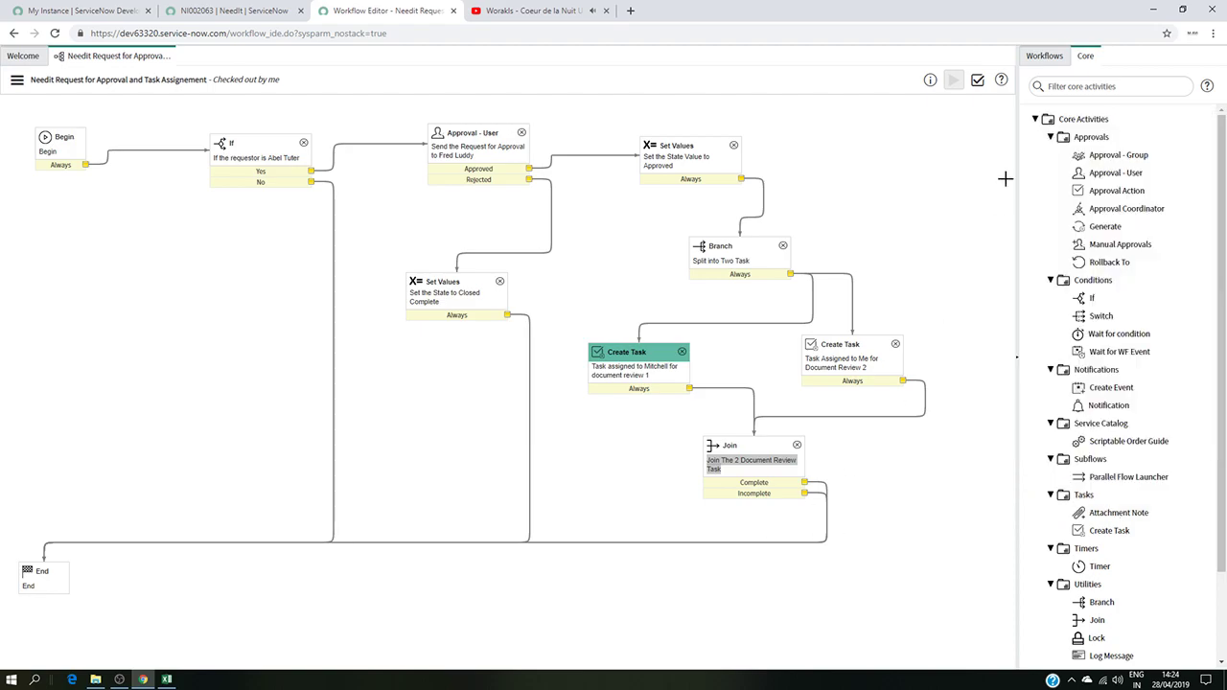
pyautogui.click(1048, 58)
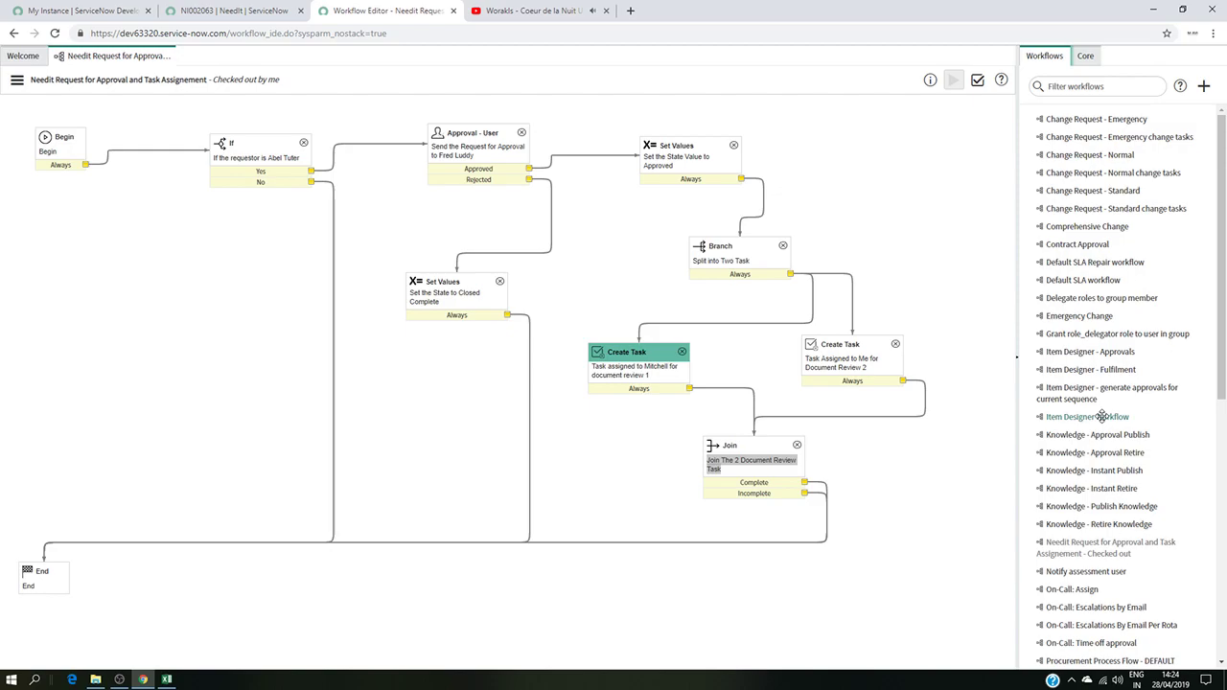
pyautogui.click(1084, 60)
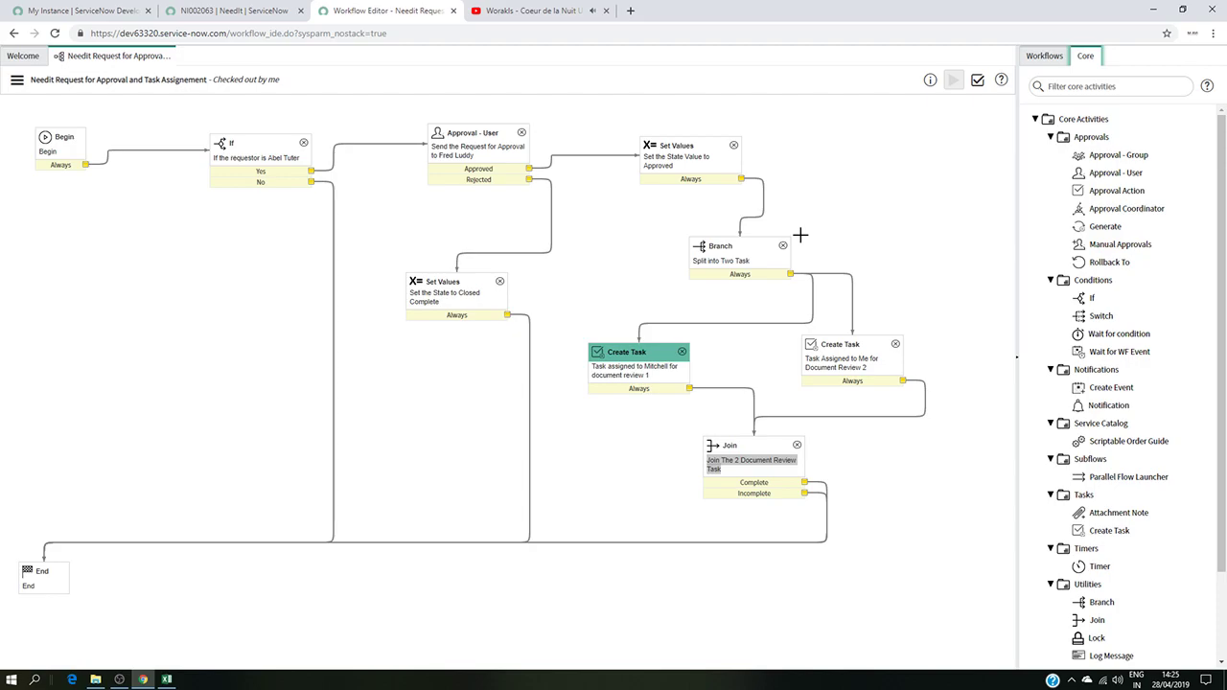
# Validate the workflow, review the checks in the validation report and close it.
pyautogui.click(977, 80)
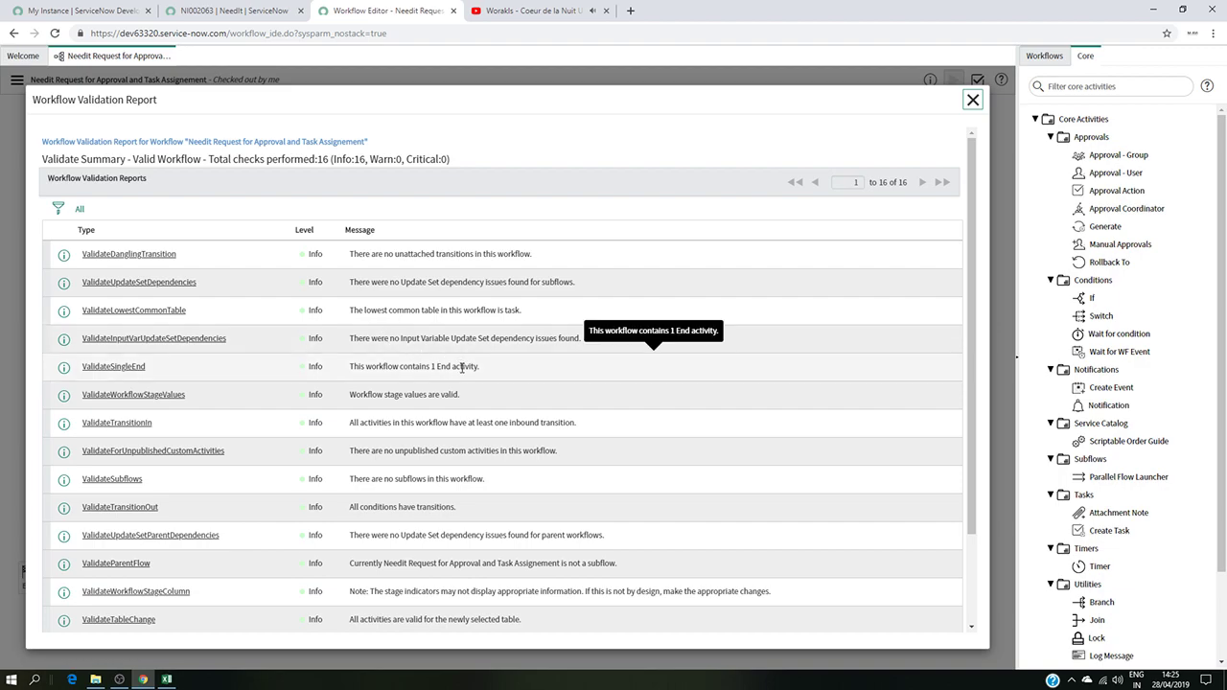
pyautogui.scroll(-3, 456, 381)
pyautogui.scroll(3, 458, 379)
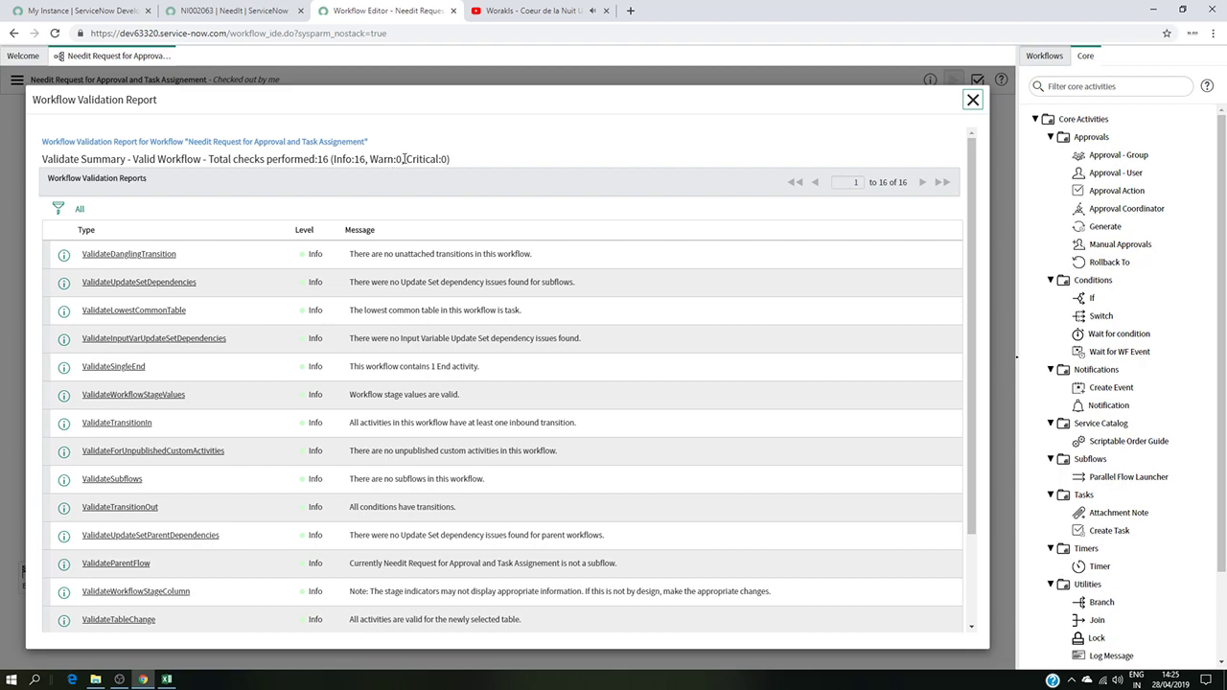
pyautogui.scroll(-3, 471, 362)
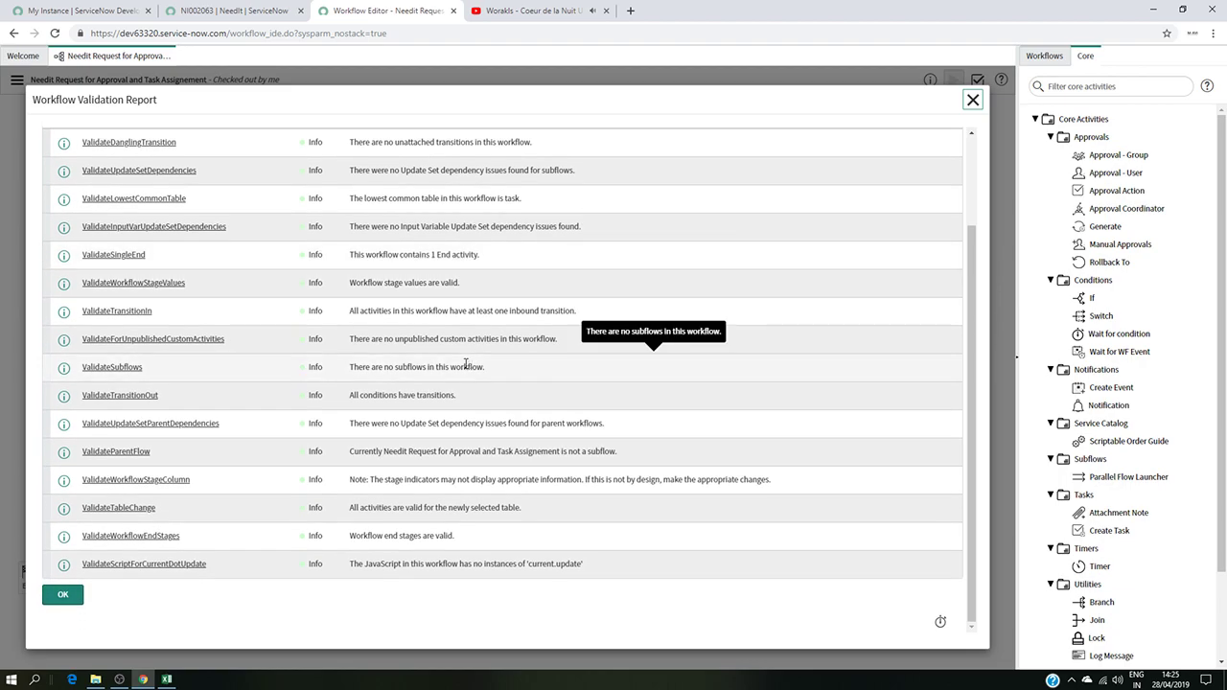
pyautogui.click(62, 595)
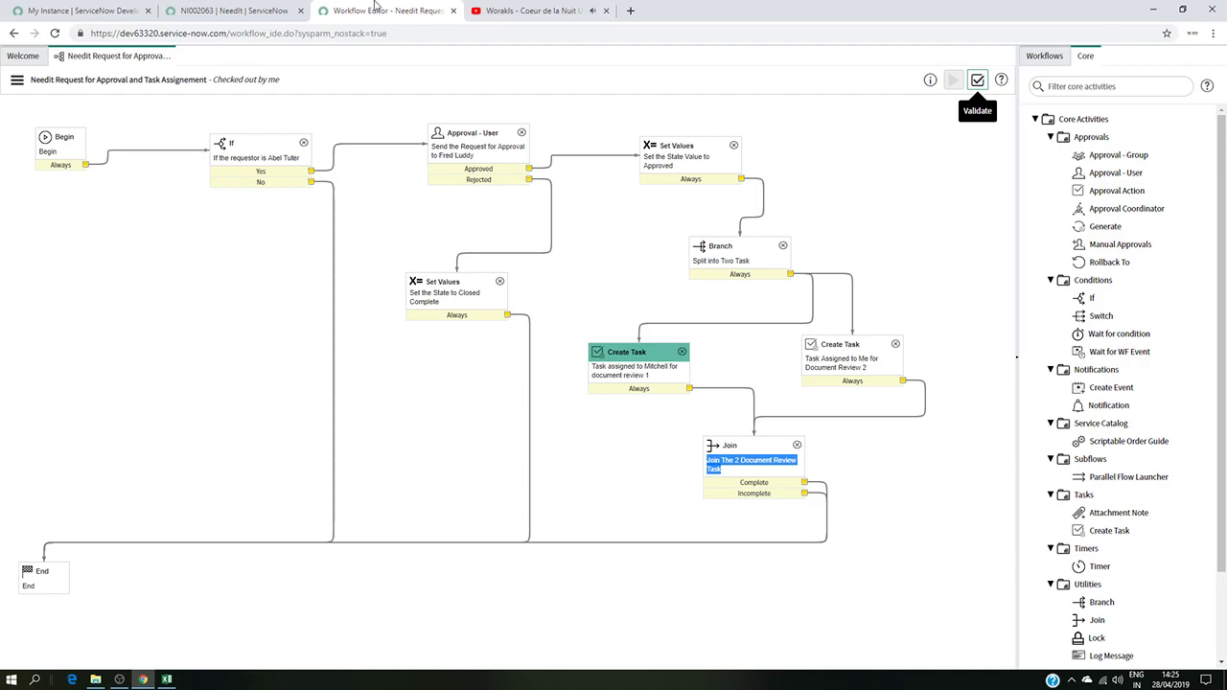
# Discard the unsaved Needit record in the ServiceNow instance and start a new Needit request.
pyautogui.click(206, 10)
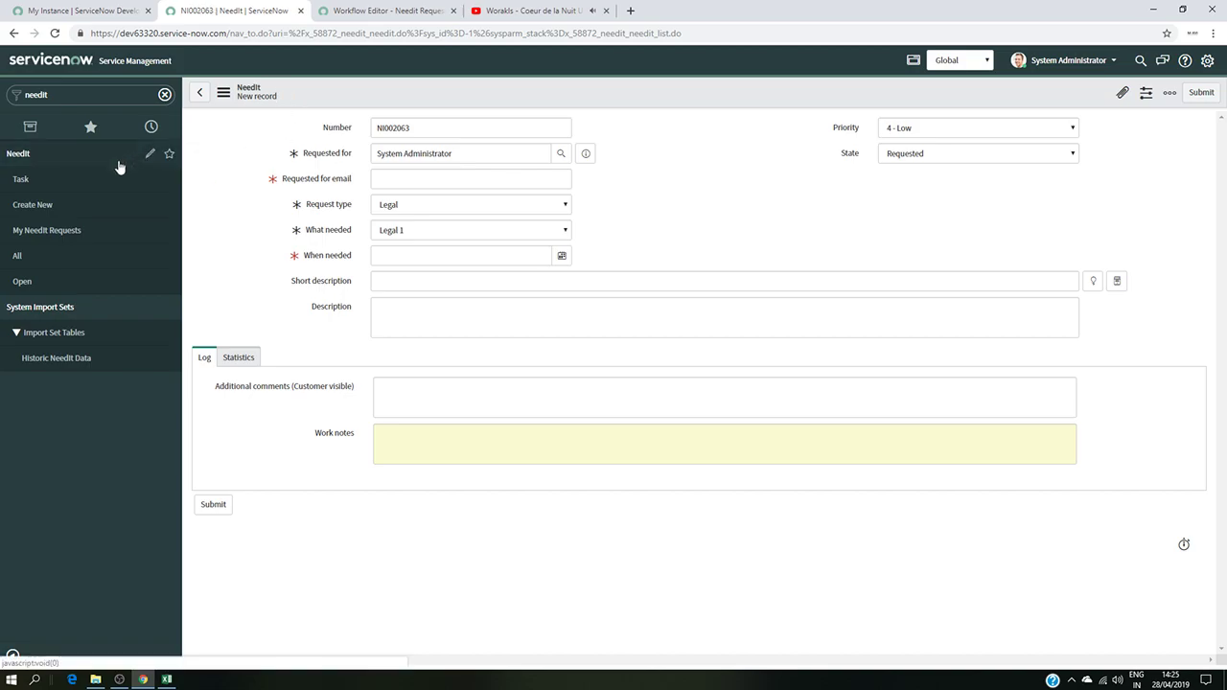
pyautogui.click(200, 92)
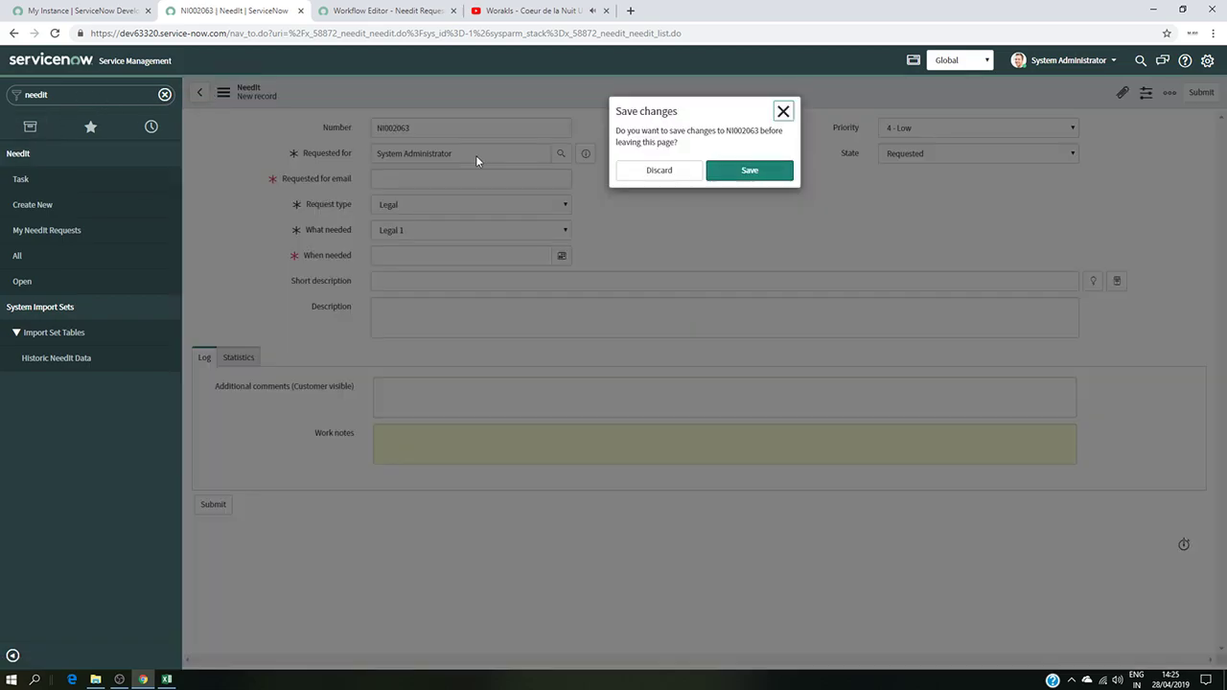
pyautogui.click(673, 177)
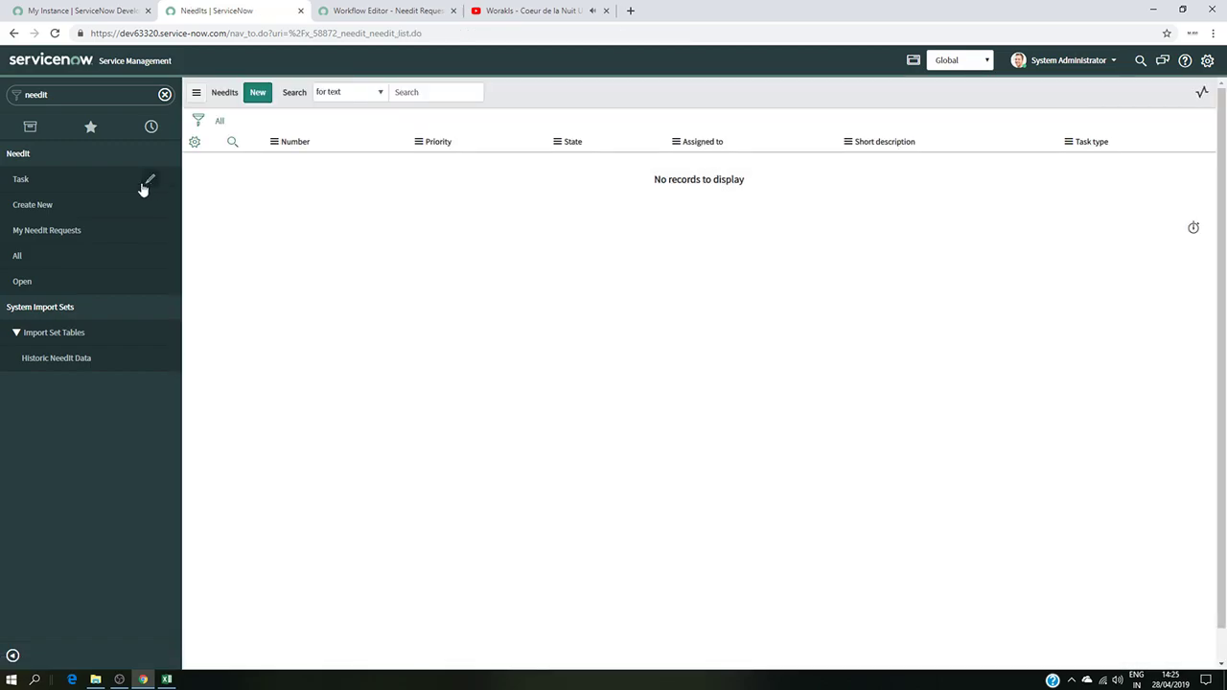
pyautogui.click(39, 206)
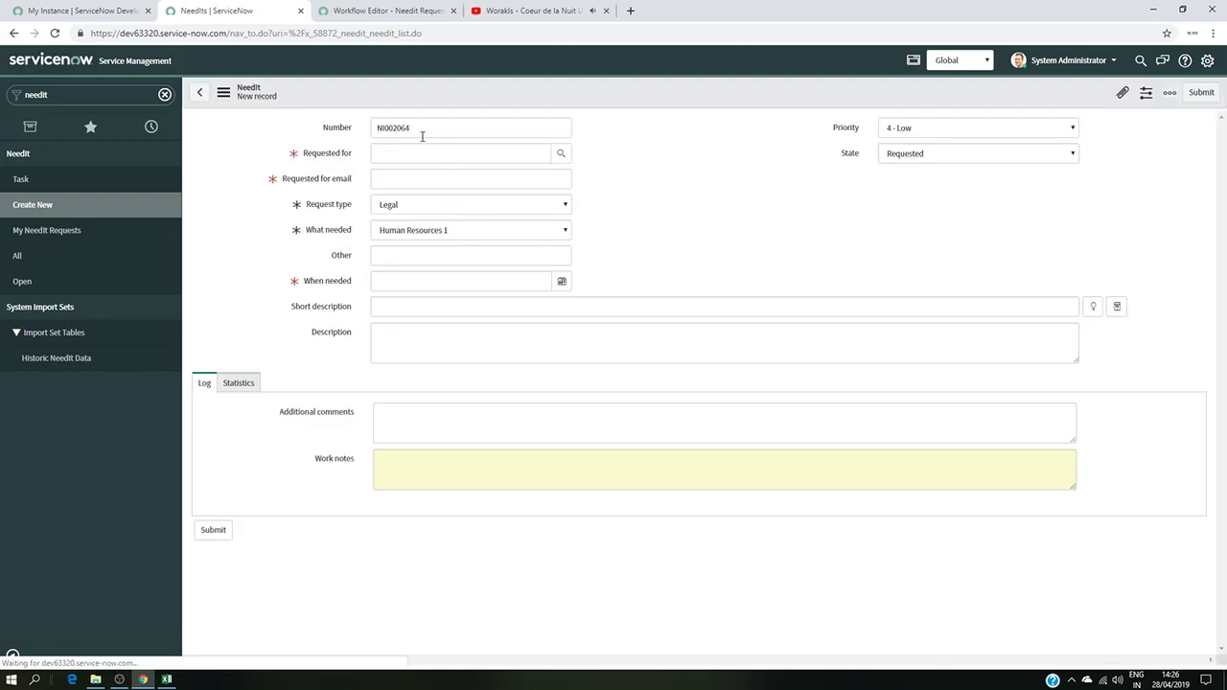
# Set Requested for to the requester named in the workflow's If condition and When needed to 2019-04-30.
pyautogui.tripleClick(473, 151)
pyautogui.press('BackSpace')
pyautogui.write('abe')
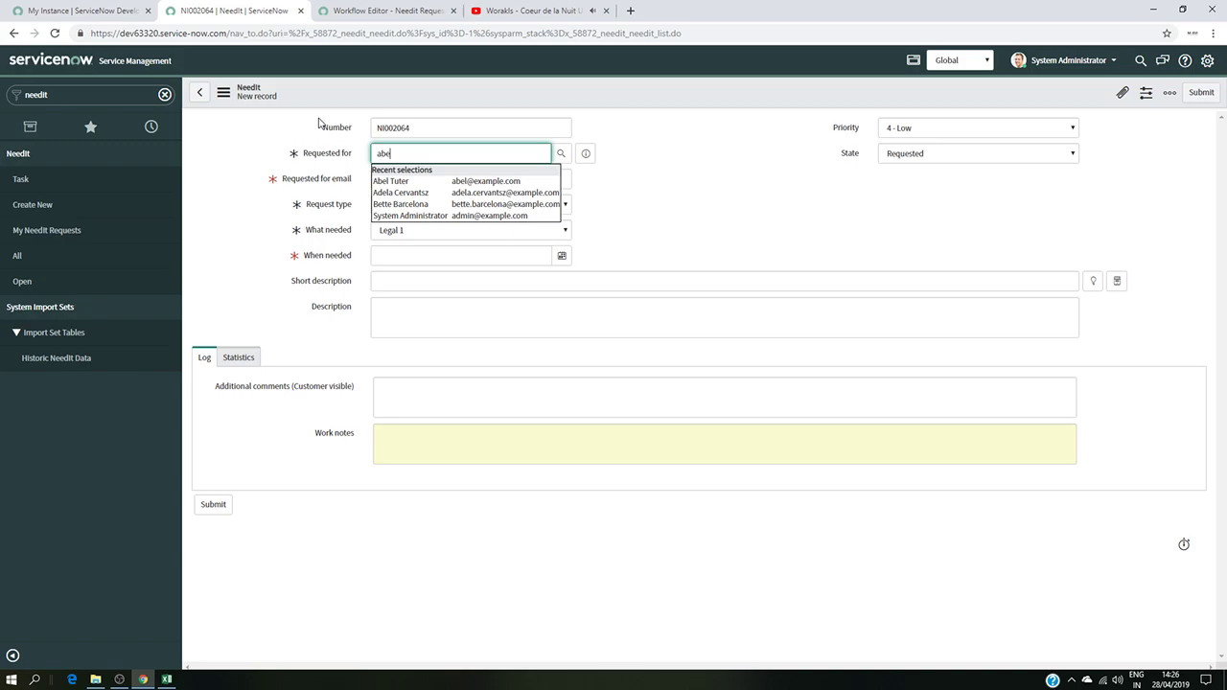
pyautogui.write('l')
pyautogui.click(410, 180)
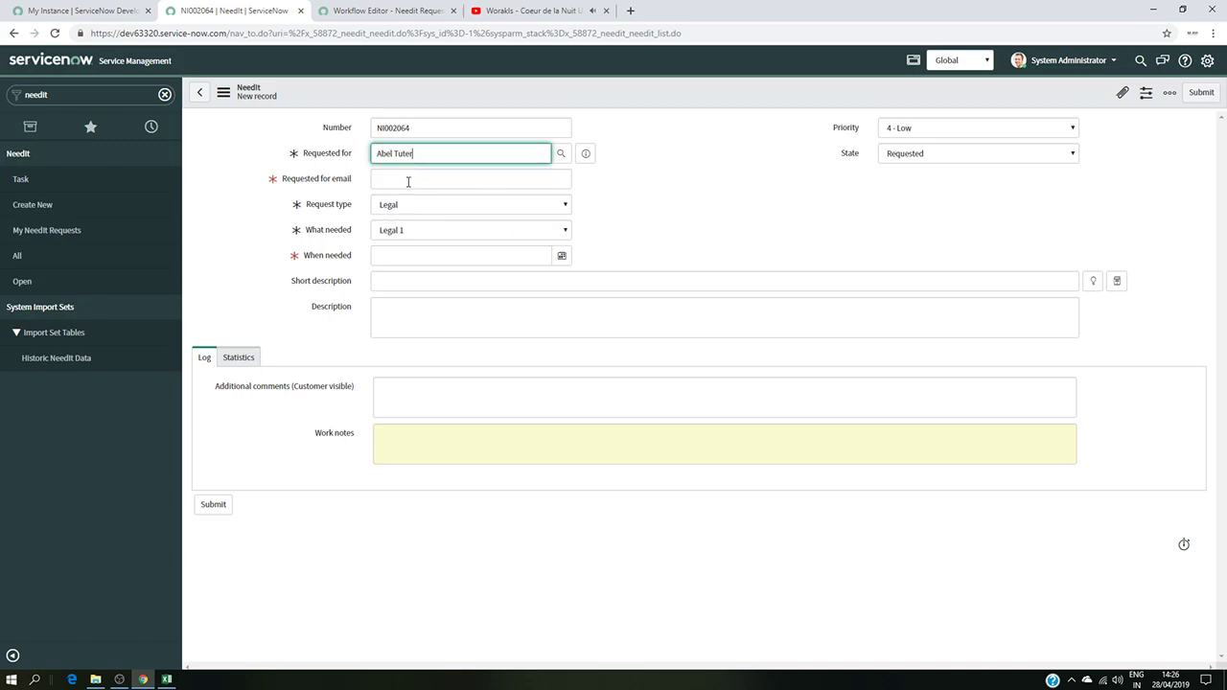
pyautogui.click(561, 255)
pyautogui.click(433, 348)
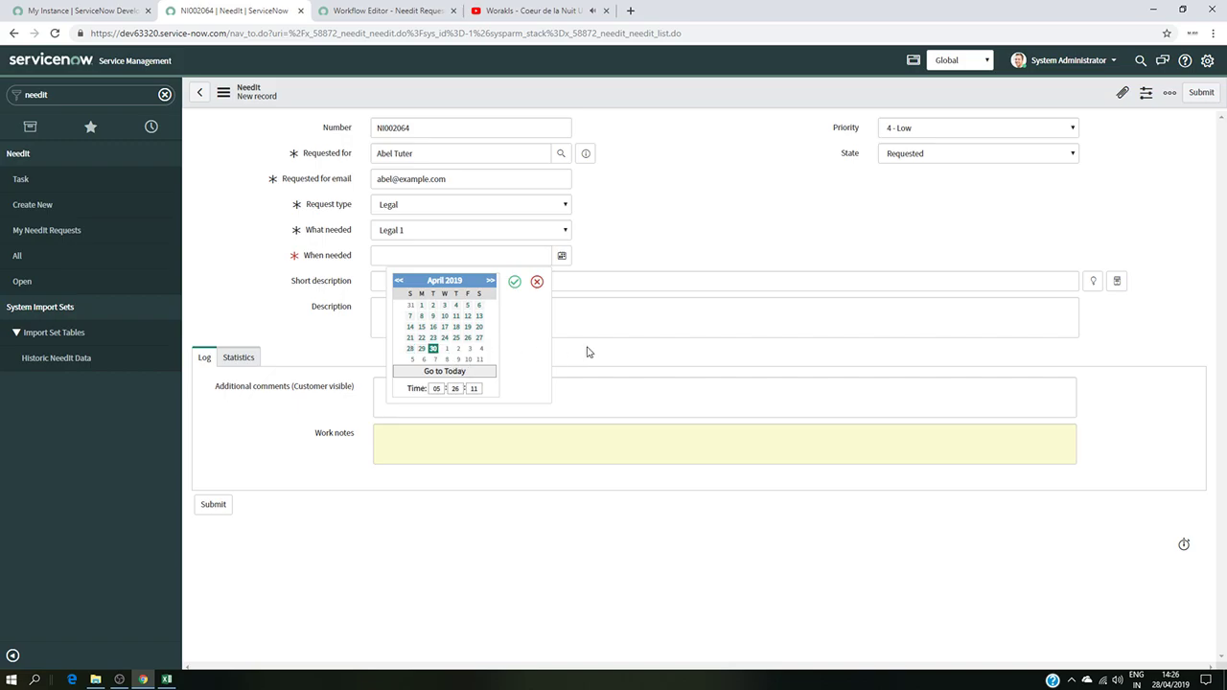
pyautogui.click(514, 281)
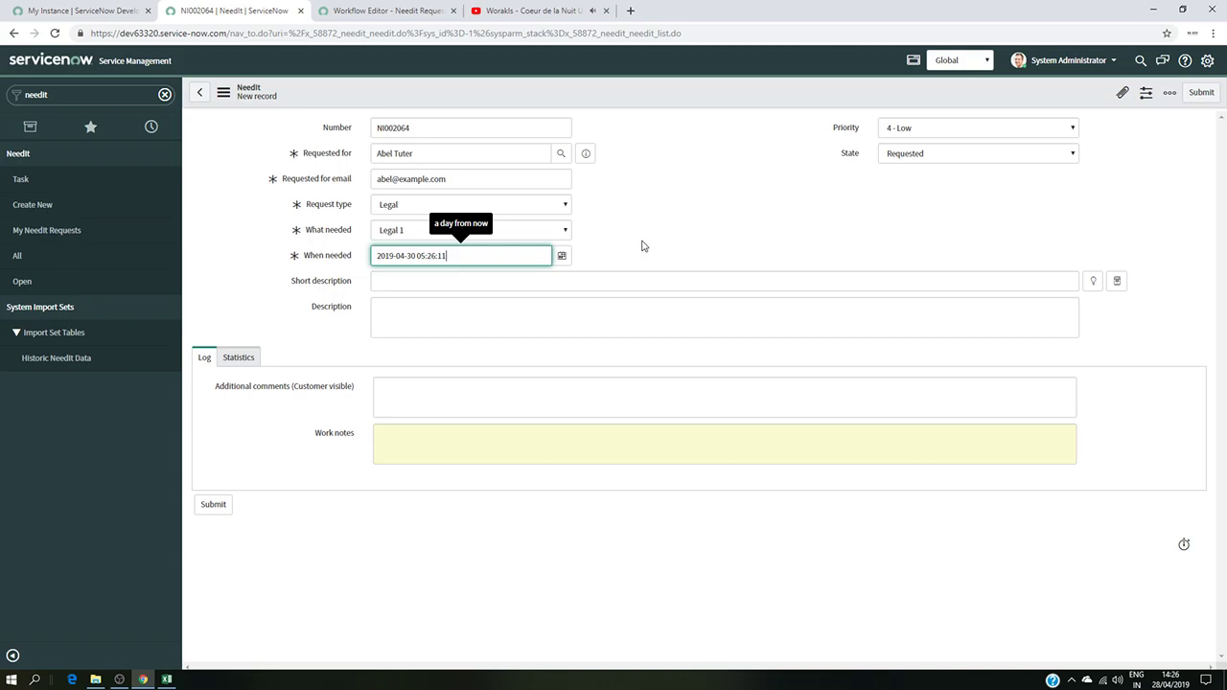
# Set the request's State to Awaiting Approval and submit the record.
pyautogui.click(987, 156)
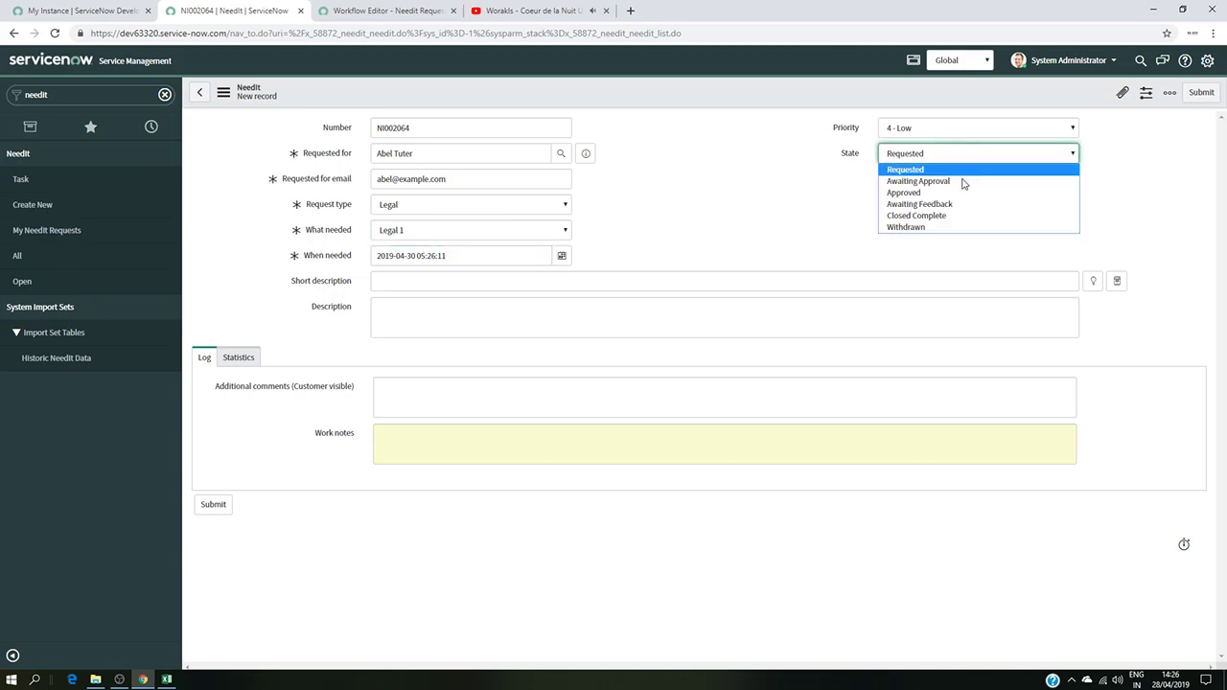
pyautogui.click(960, 183)
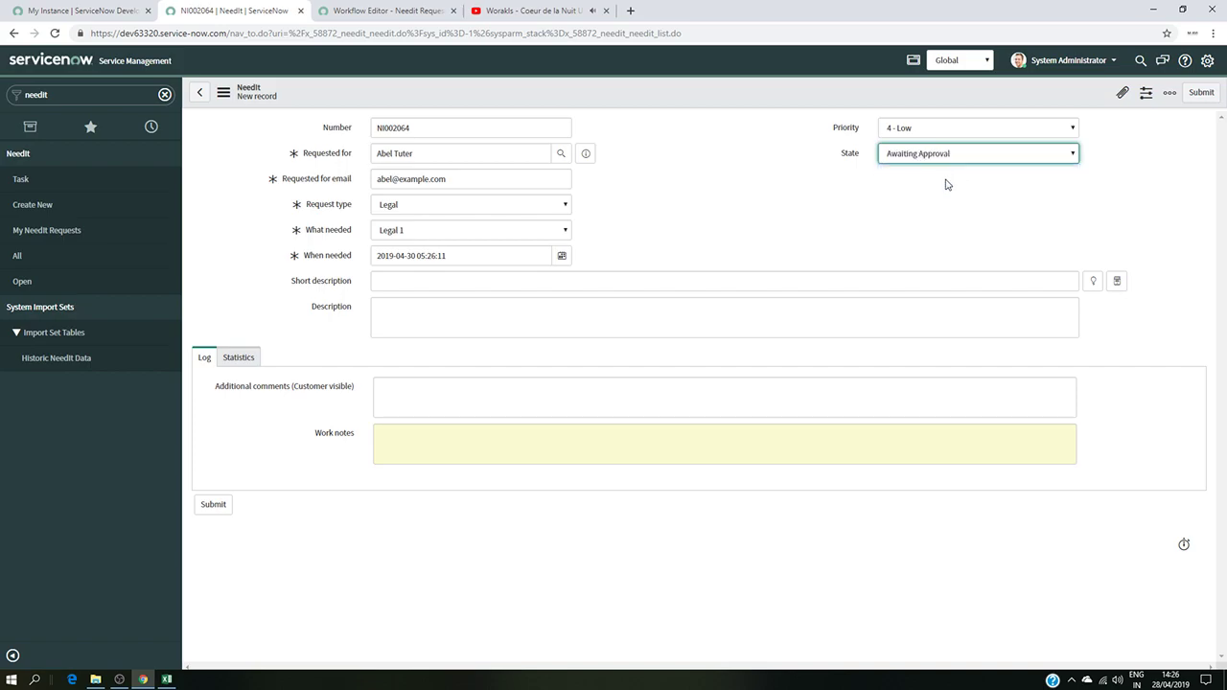
pyautogui.click(1199, 93)
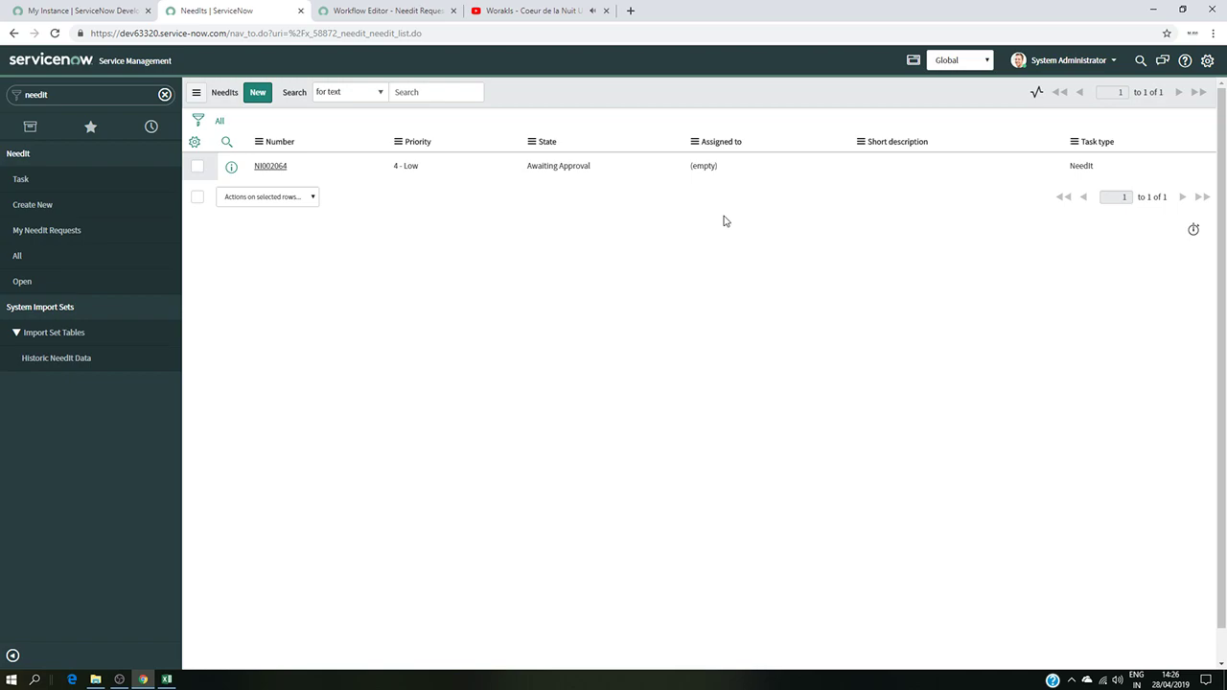
# Show the workflow's contexts in the Workflow Editor and open the context related to the new Needit request.
pyautogui.click(388, 10)
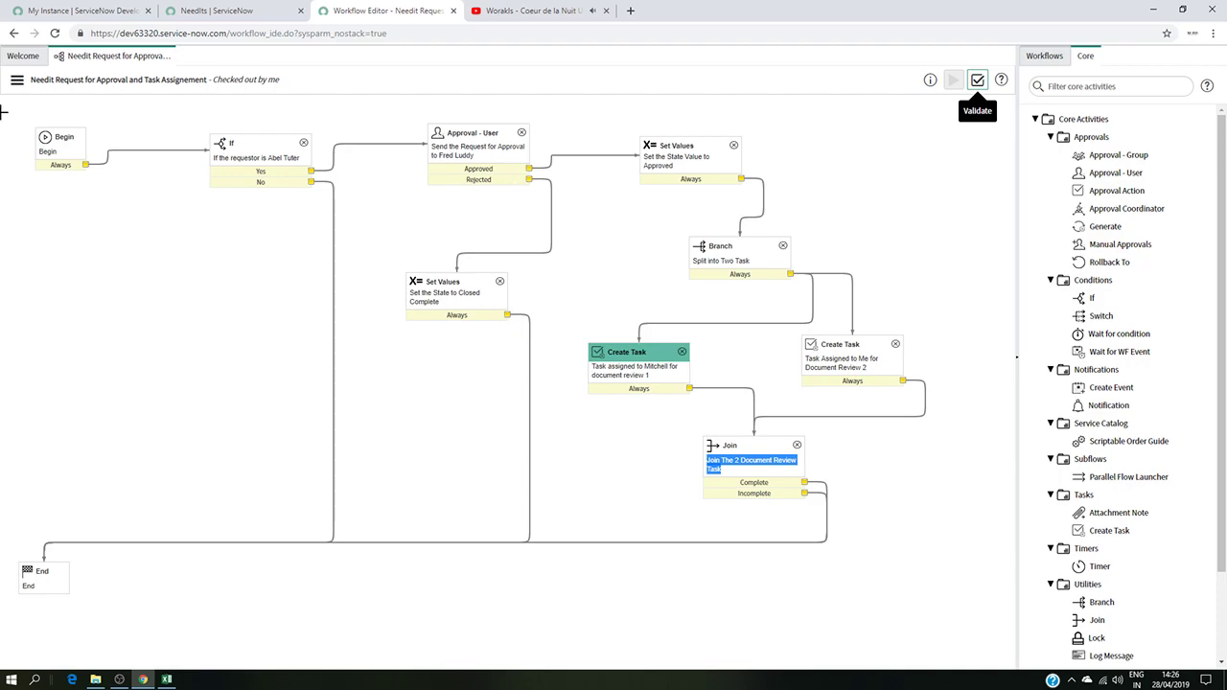
pyautogui.click(17, 79)
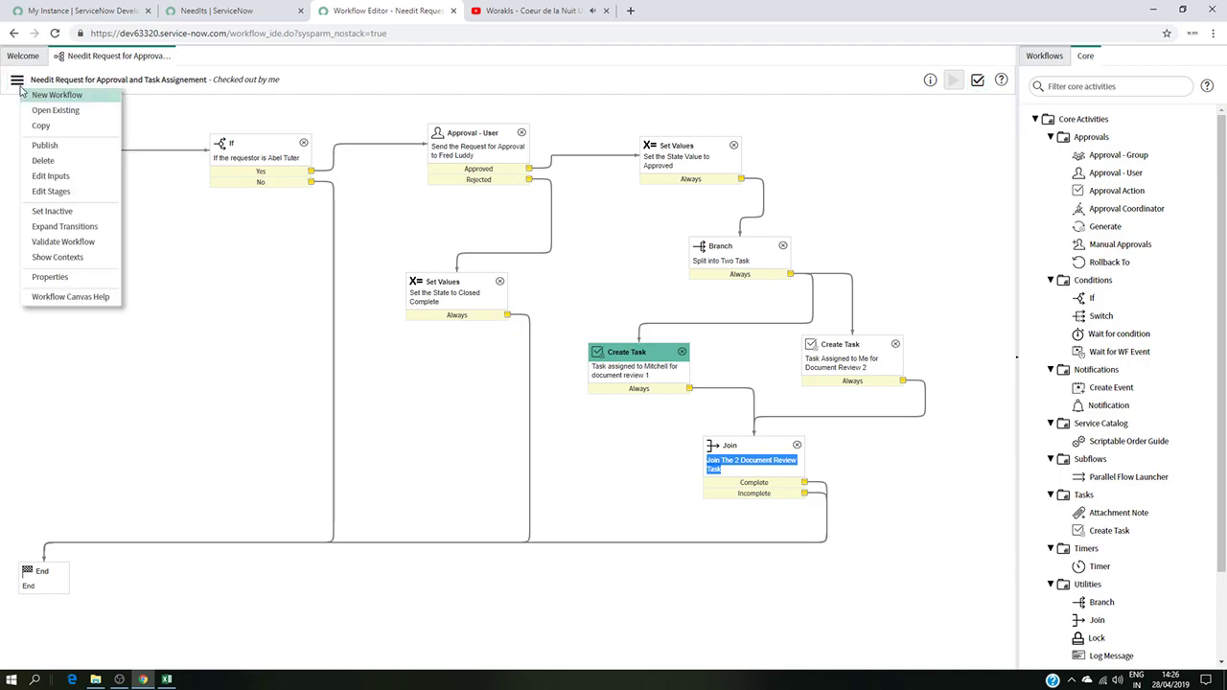
pyautogui.click(43, 257)
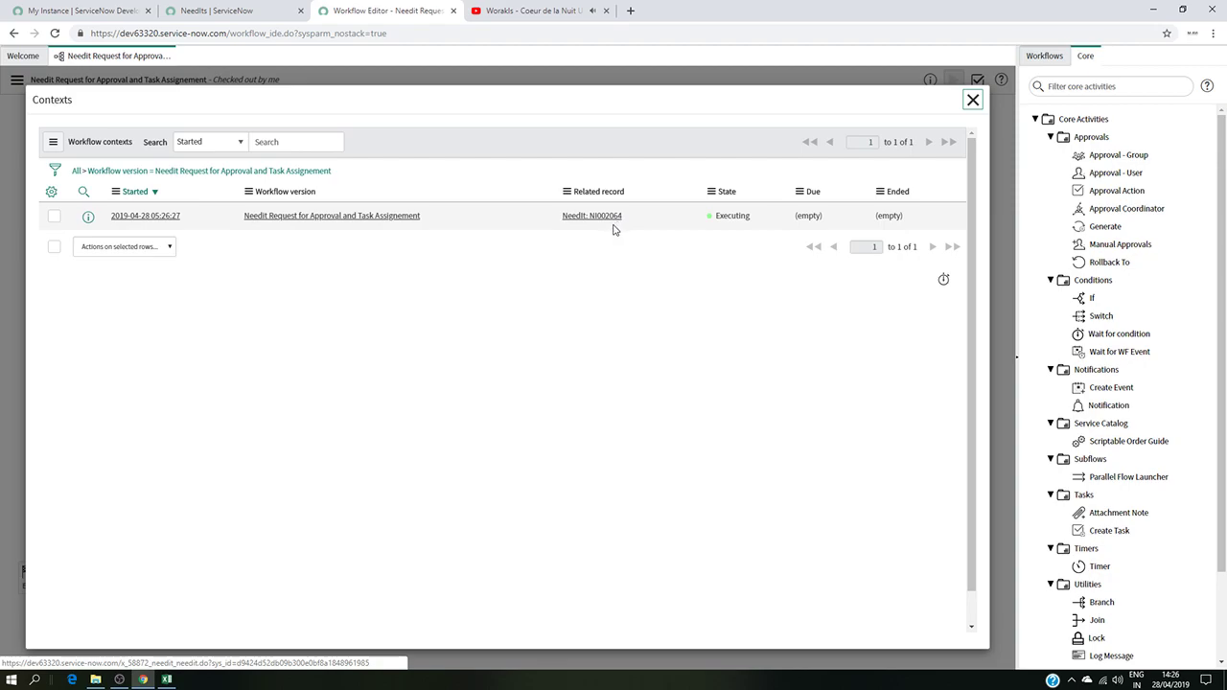
pyautogui.click(126, 218)
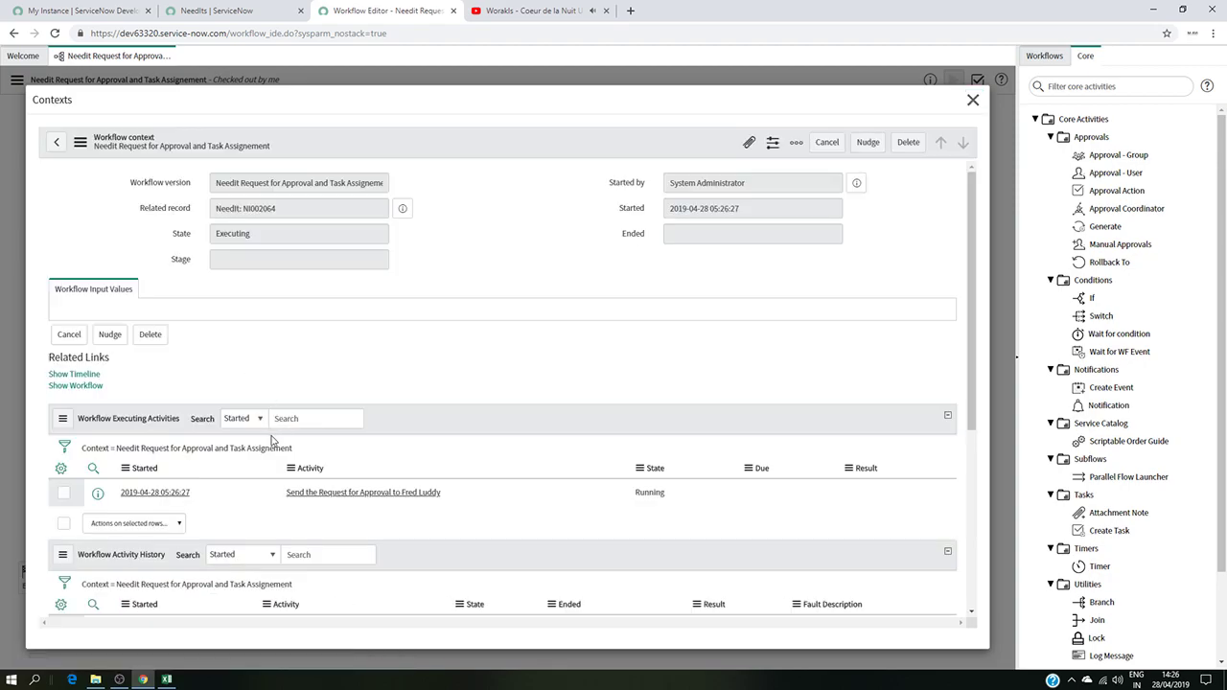
# Show the workflow diagram of the open context and check the progress of the condition and approval activities.
pyautogui.click(82, 365)
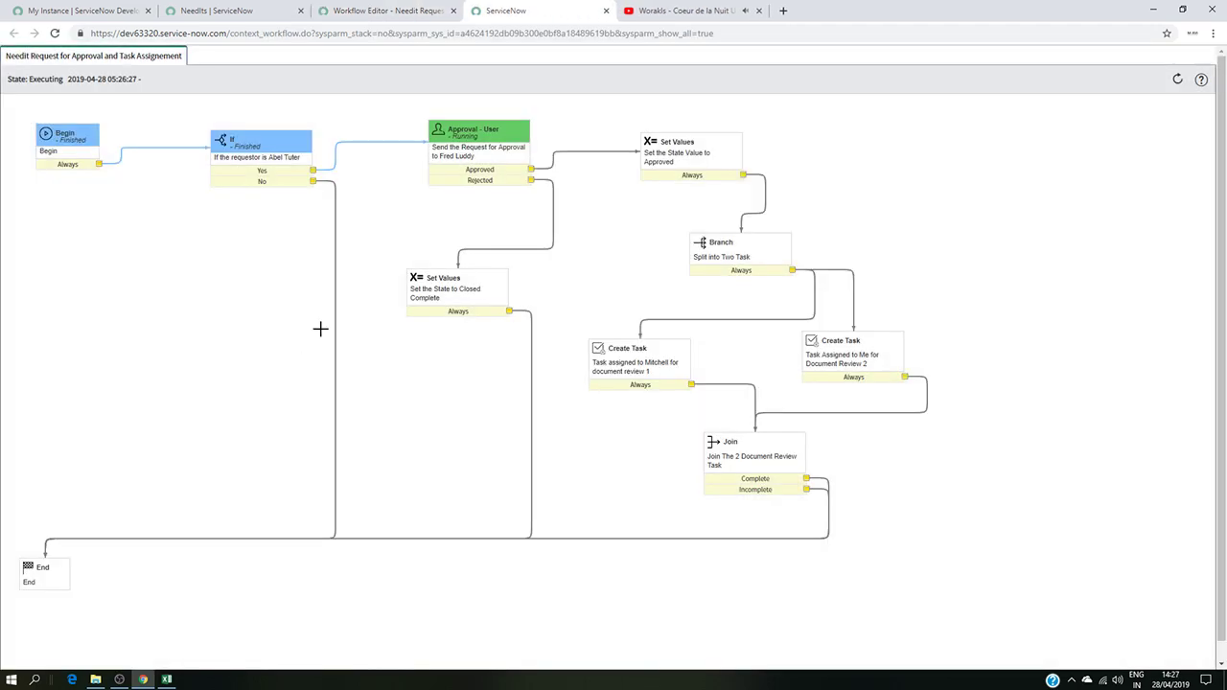
pyautogui.moveTo(297, 145)
pyautogui.moveTo(494, 149)
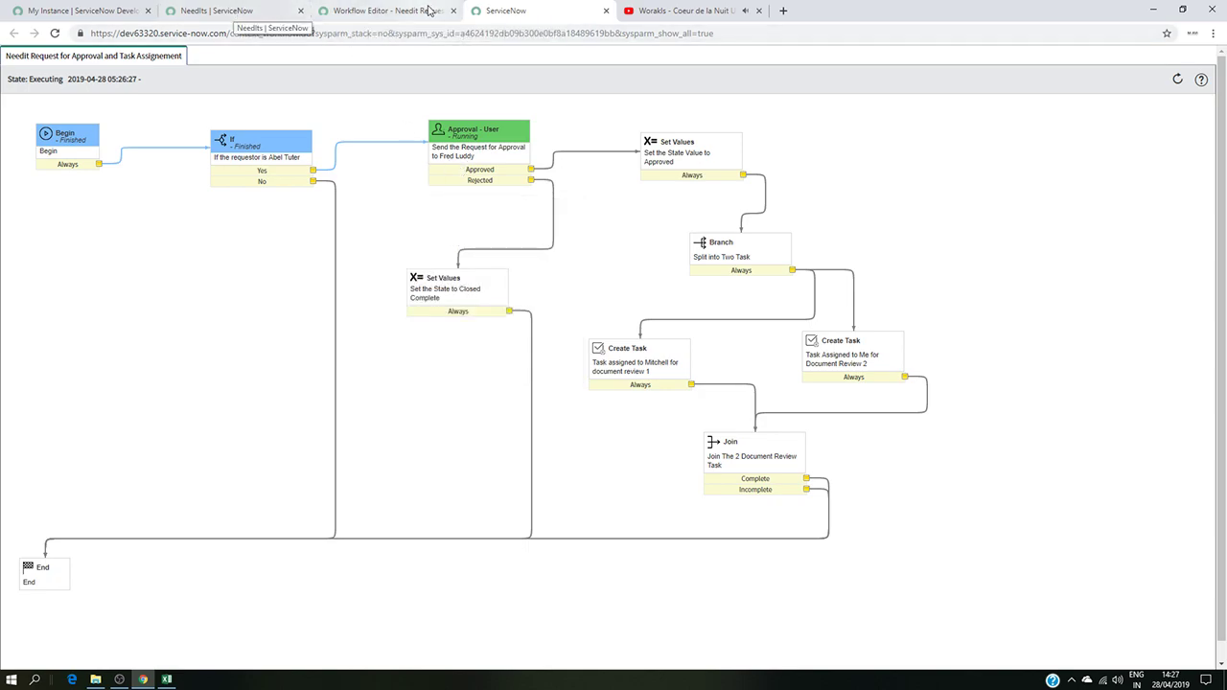
# Return to the Needits list in the ServiceNow instance and impersonate the approver named in the workflow's approval activity.
pyautogui.click(255, 10)
pyautogui.click(333, 8)
pyautogui.click(261, 12)
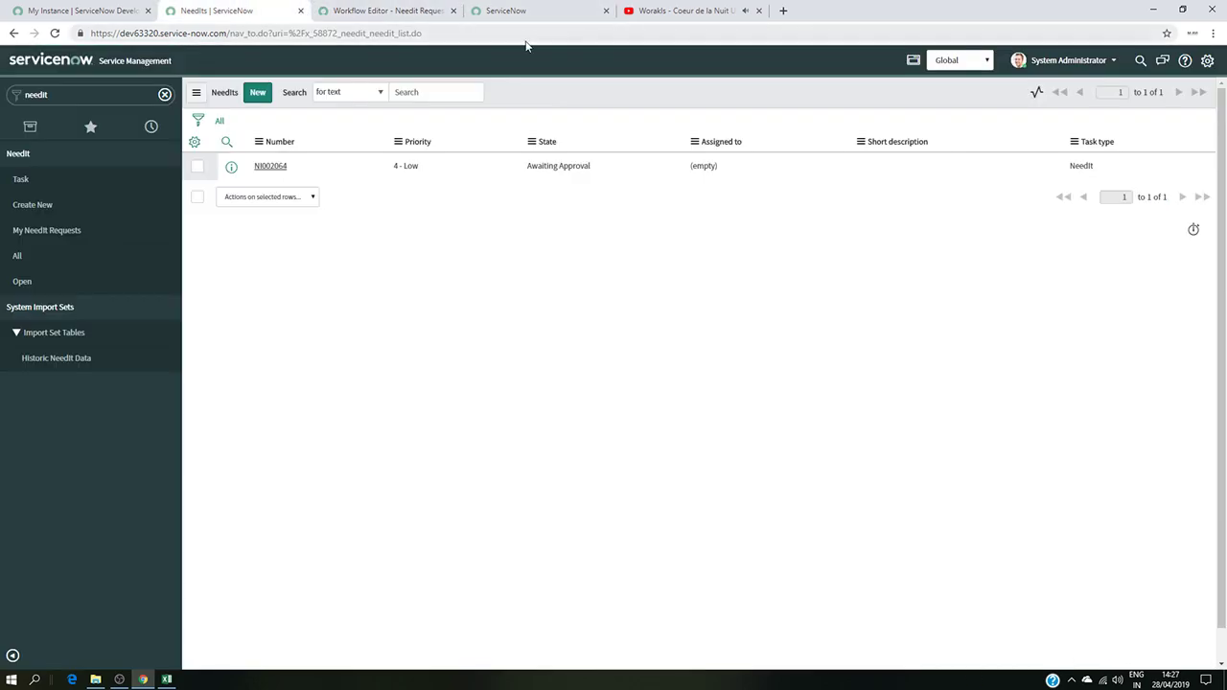
pyautogui.click(1093, 69)
pyautogui.click(1072, 98)
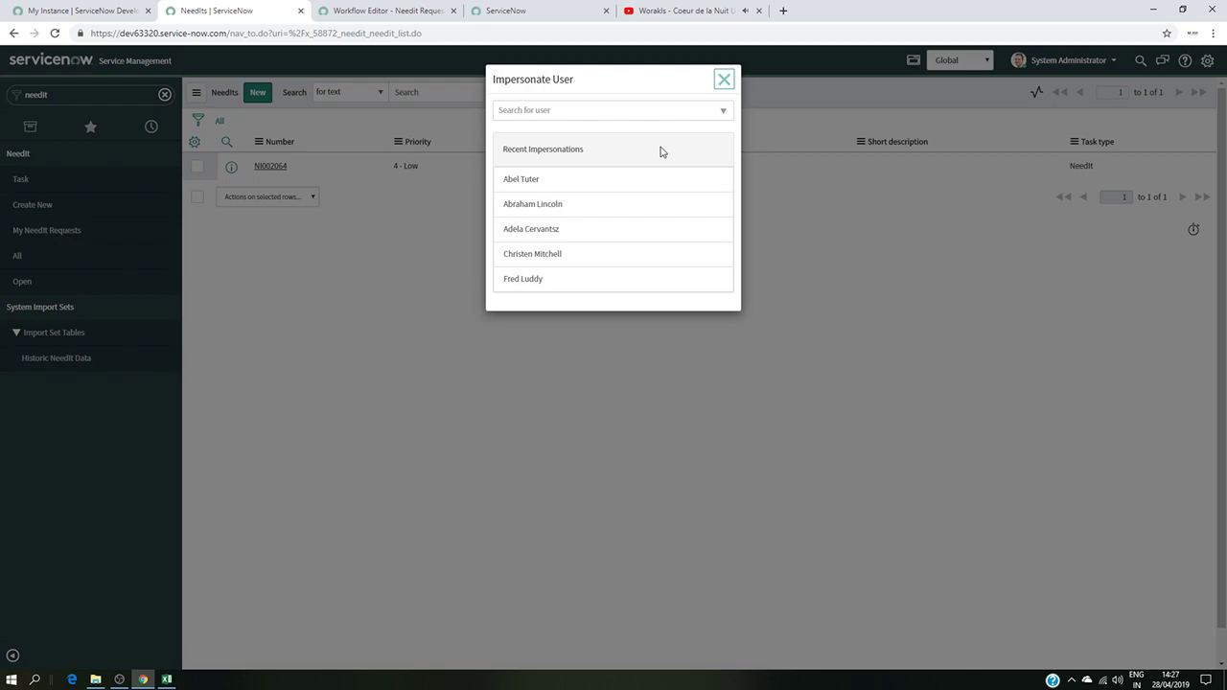
pyautogui.click(527, 280)
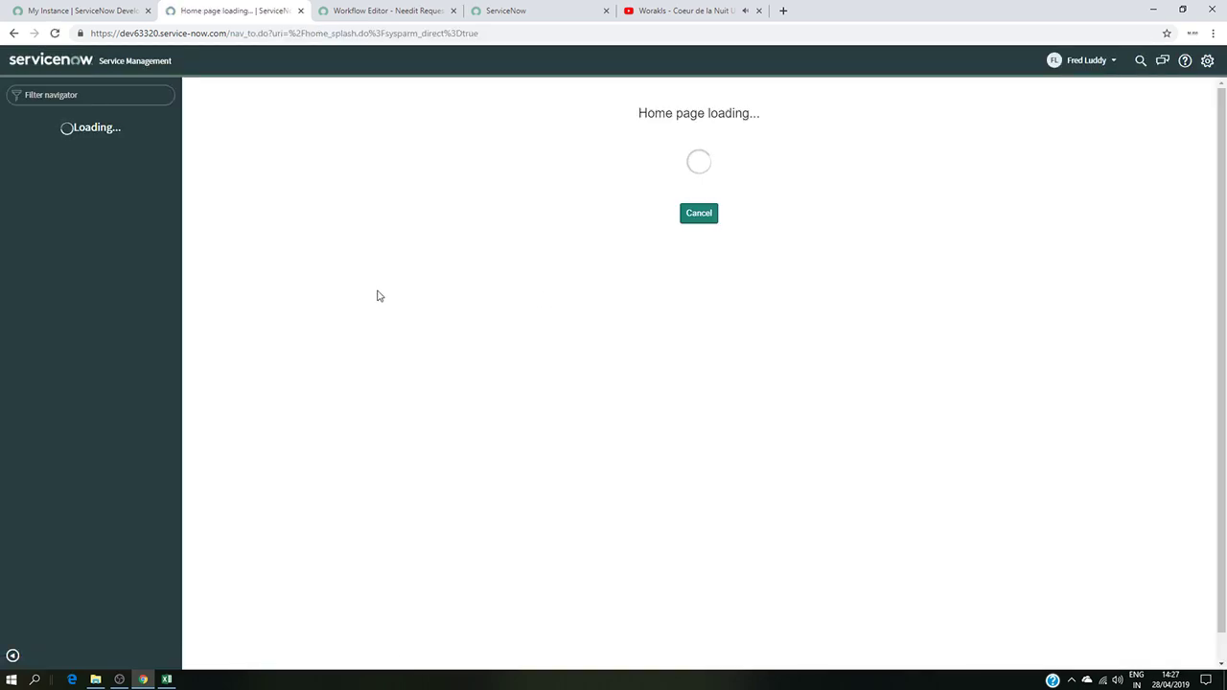
# Filter the navigator for "service des" and open the Service Desk's My Approvals list.
pyautogui.click(47, 91)
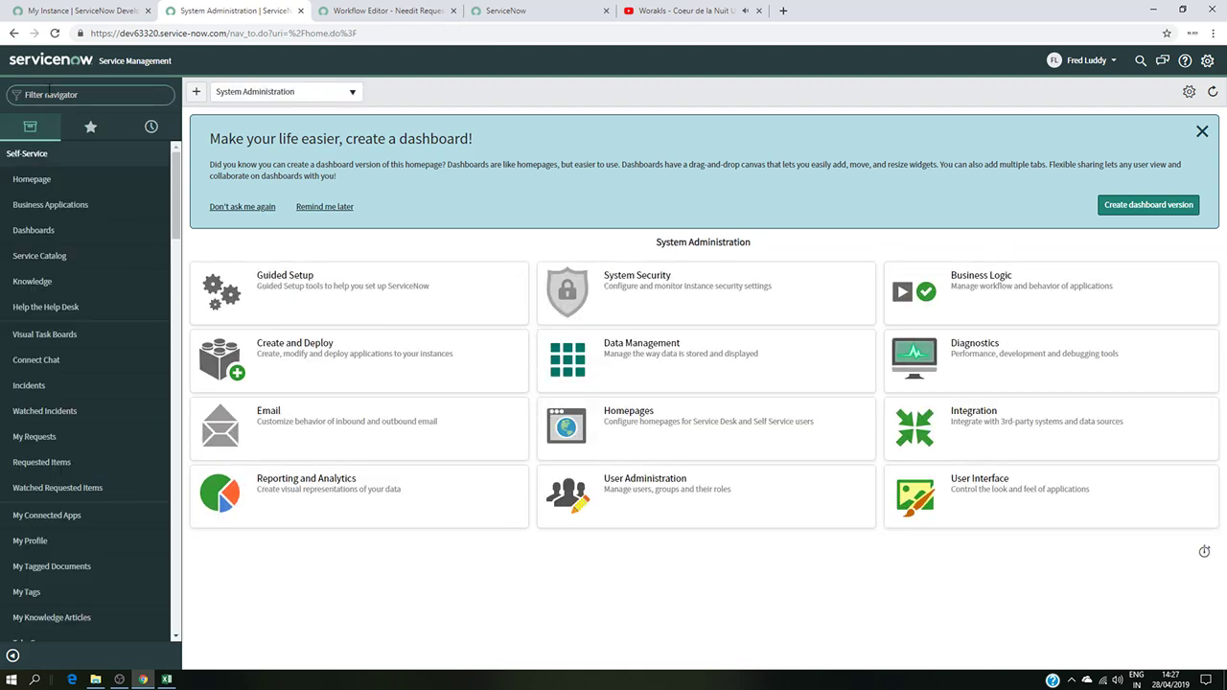
pyautogui.write('x')
pyautogui.write('ervice')
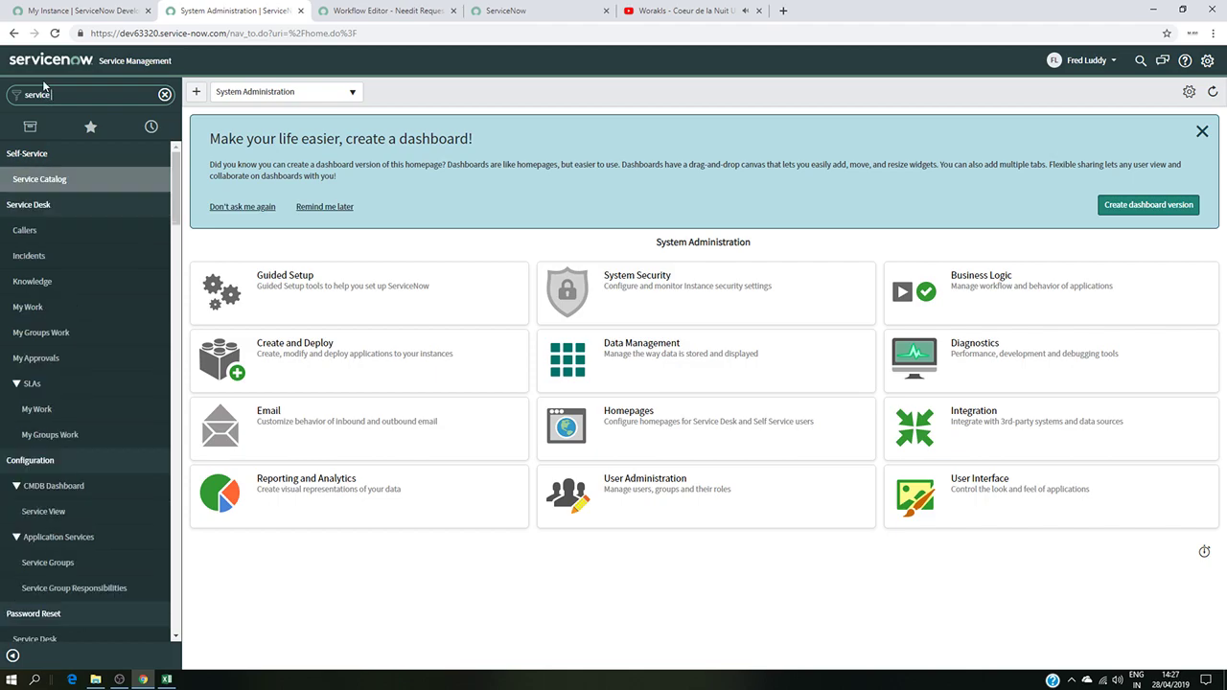
pyautogui.write(' de')
pyautogui.write('de')
pyautogui.write(' des')
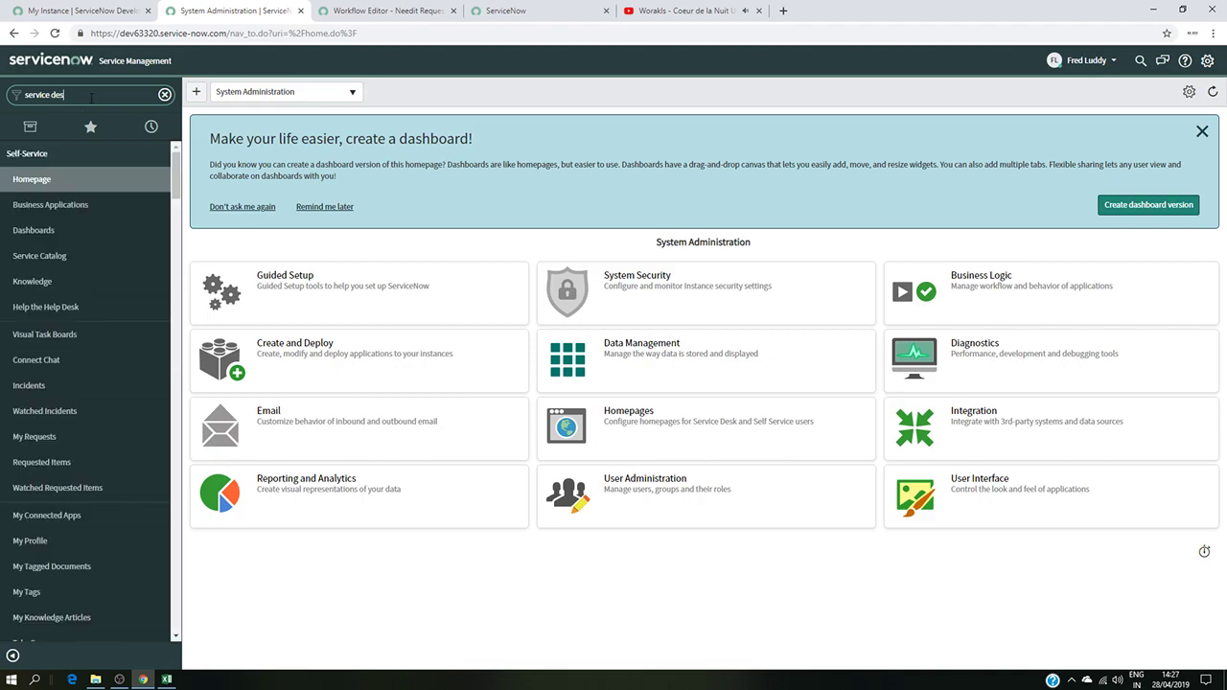
pyautogui.click(35, 309)
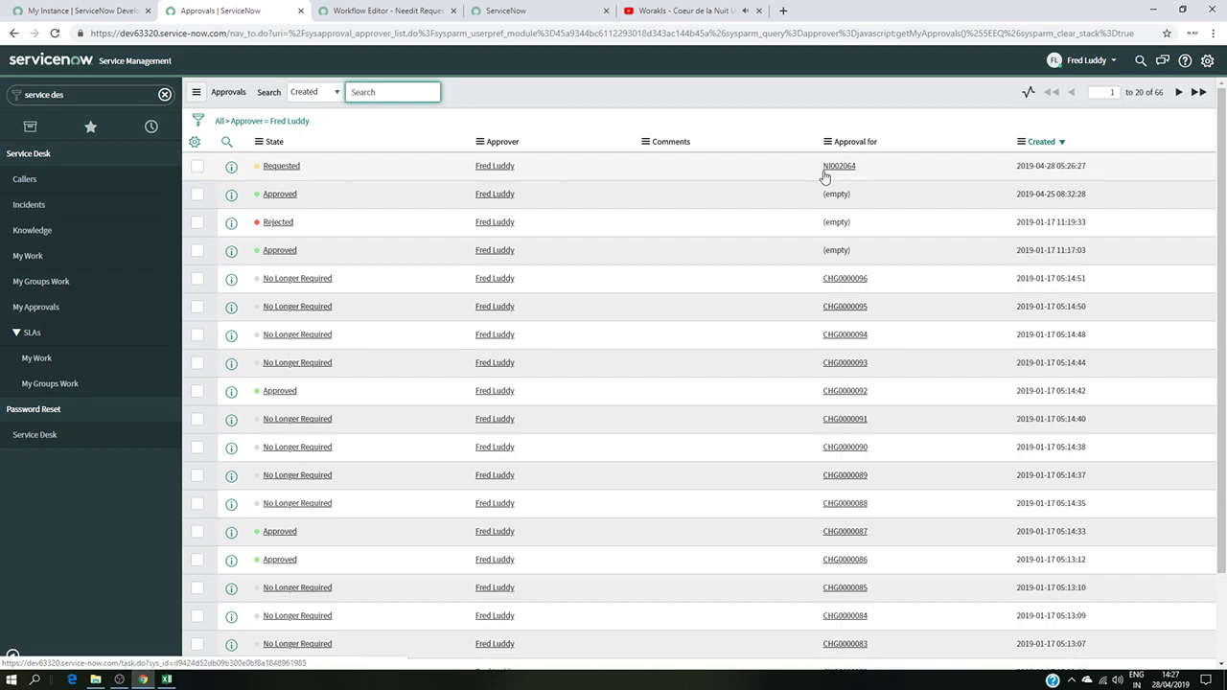
# Approve the Requested approval for the new Needit request and close the Contexts window in the Workflow Editor.
pyautogui.click(293, 169)
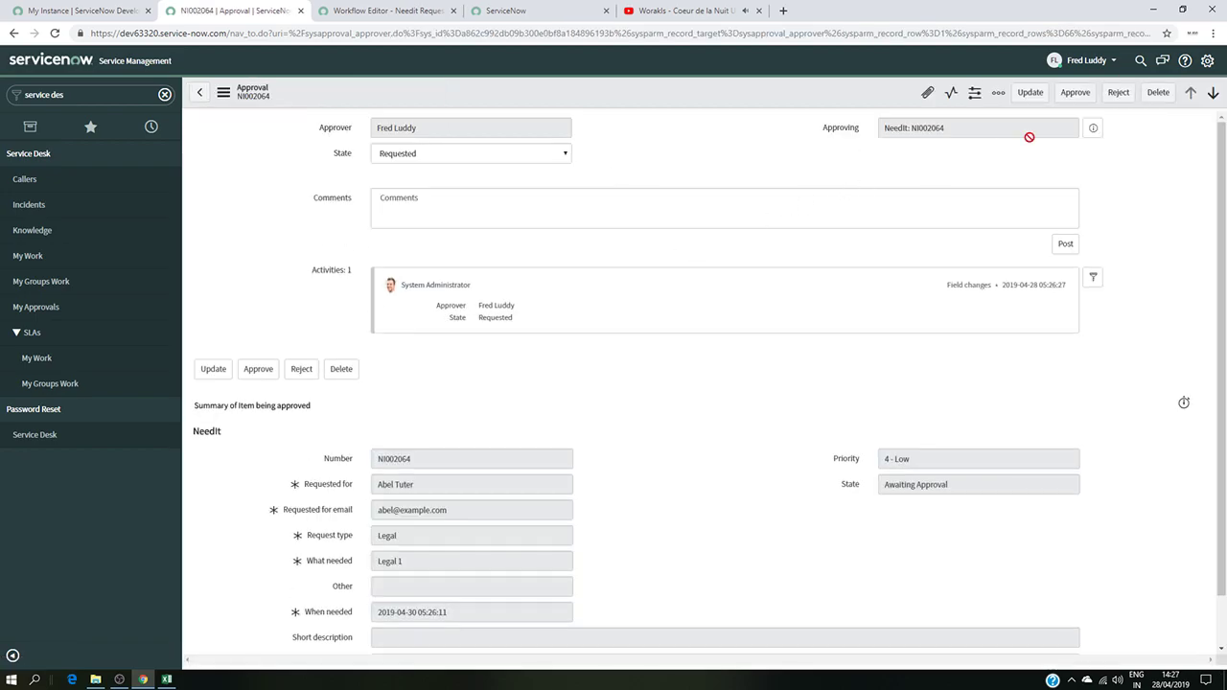
pyautogui.click(1074, 92)
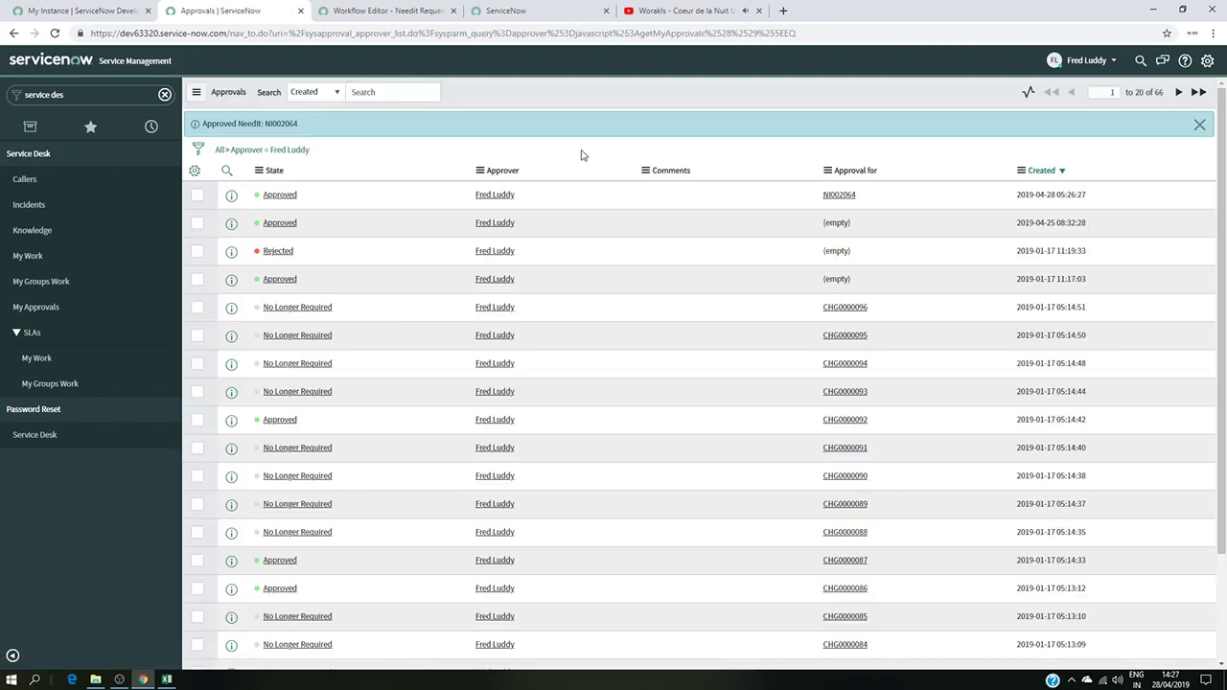
pyautogui.click(389, 10)
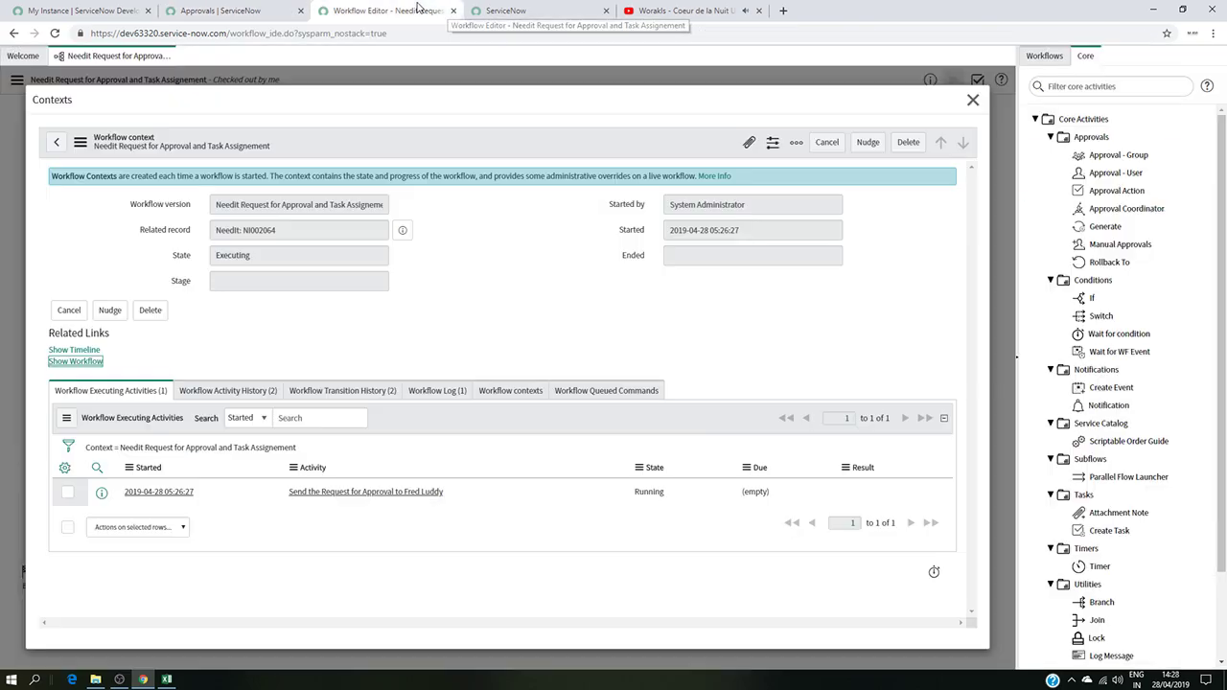
pyautogui.click(973, 104)
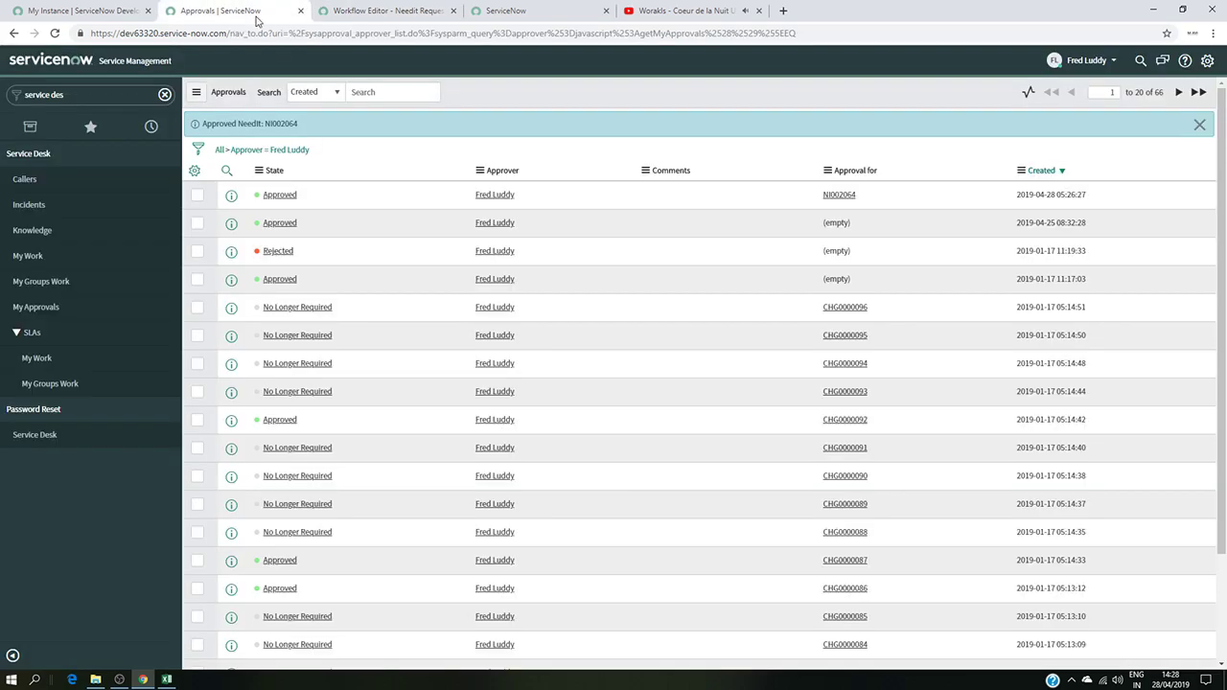
# Switch the instance's impersonation back to System Administrator and list all Needit requests.
pyautogui.click(220, 11)
pyautogui.click(1101, 63)
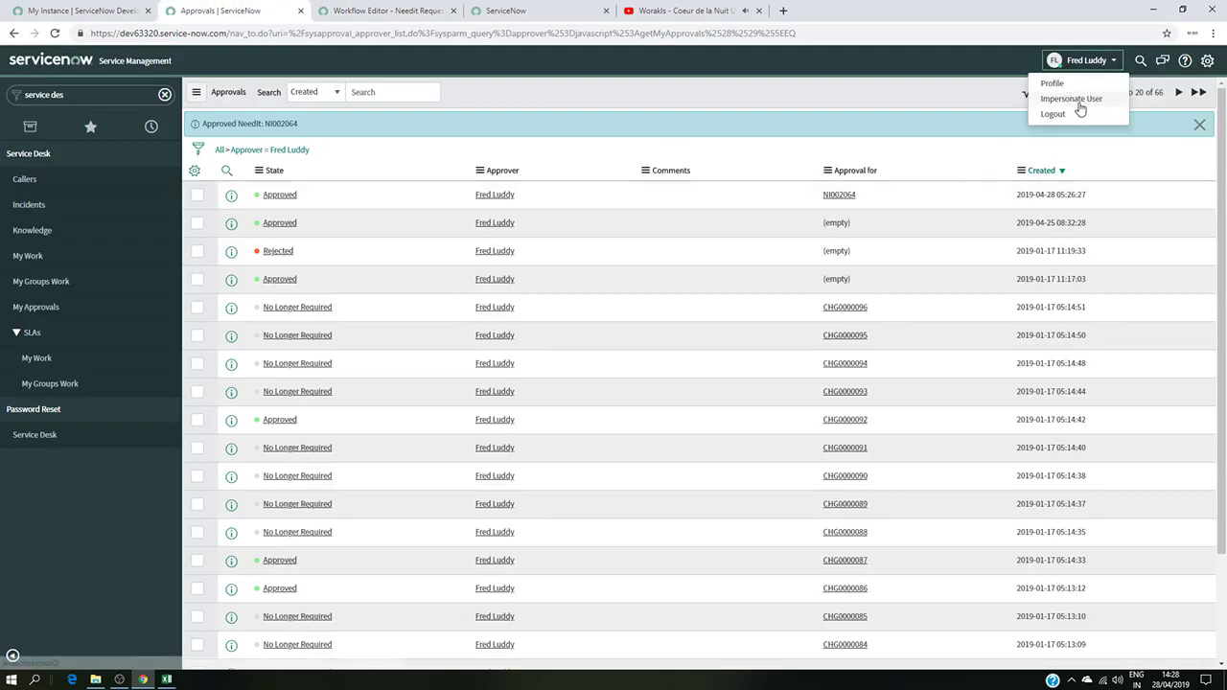
pyautogui.click(1081, 98)
pyautogui.click(572, 181)
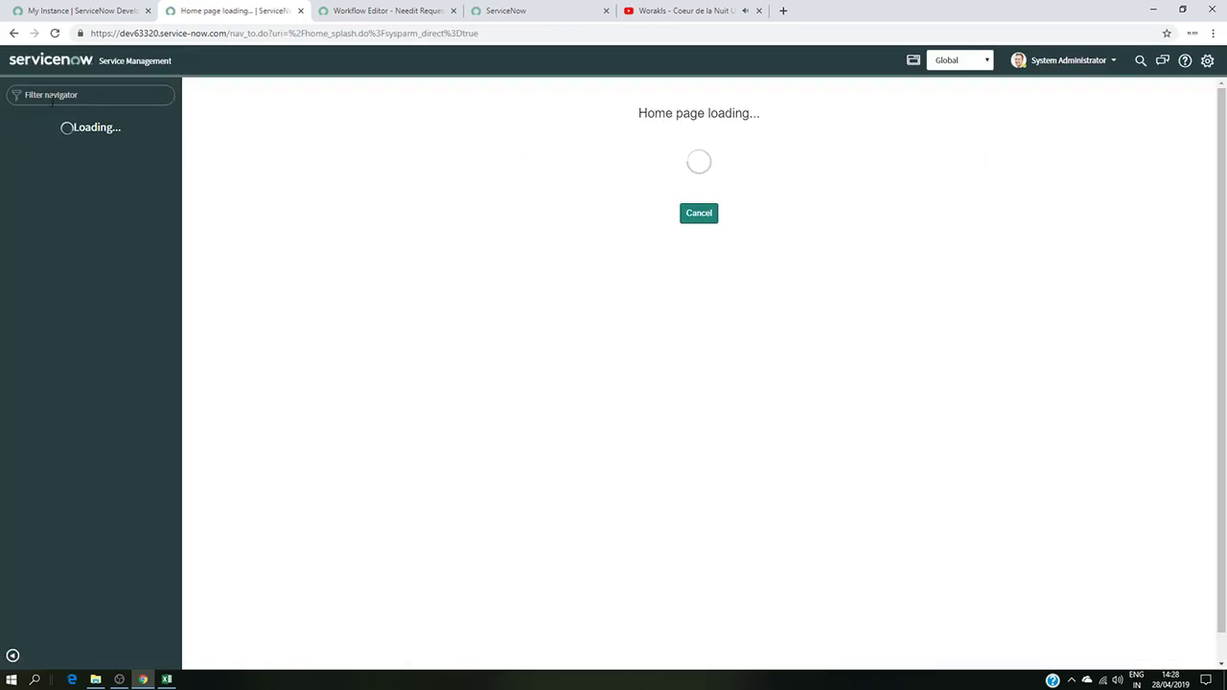
pyautogui.write('need')
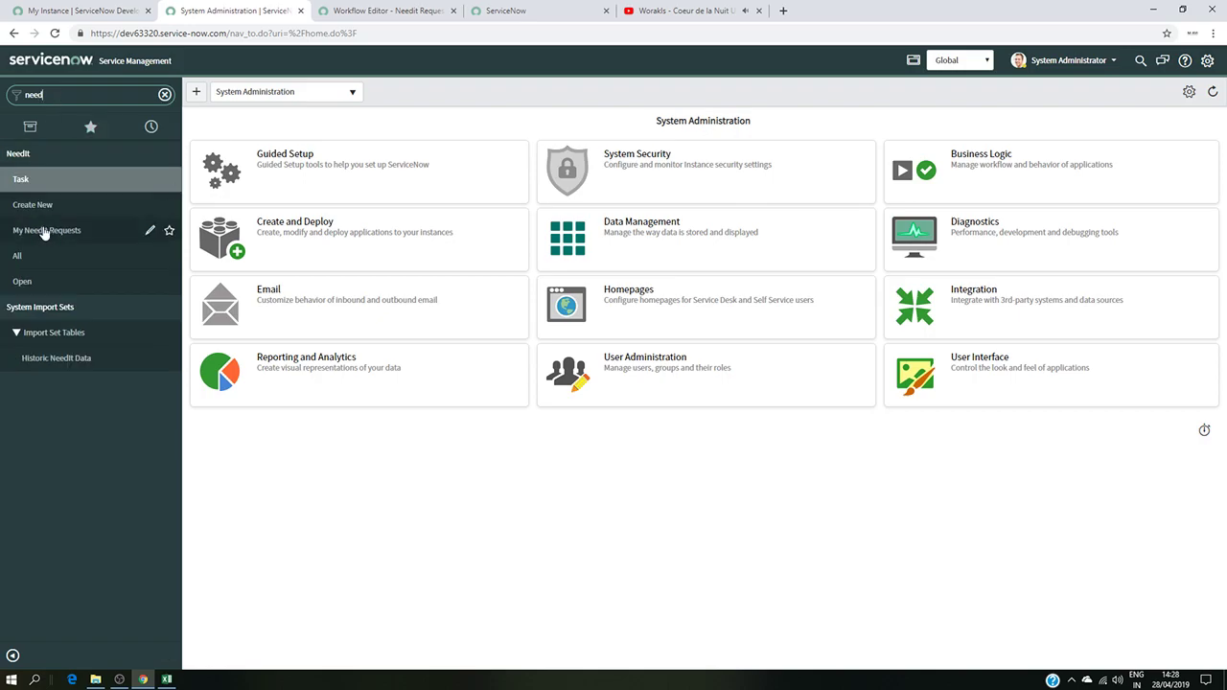
pyautogui.click(128, 256)
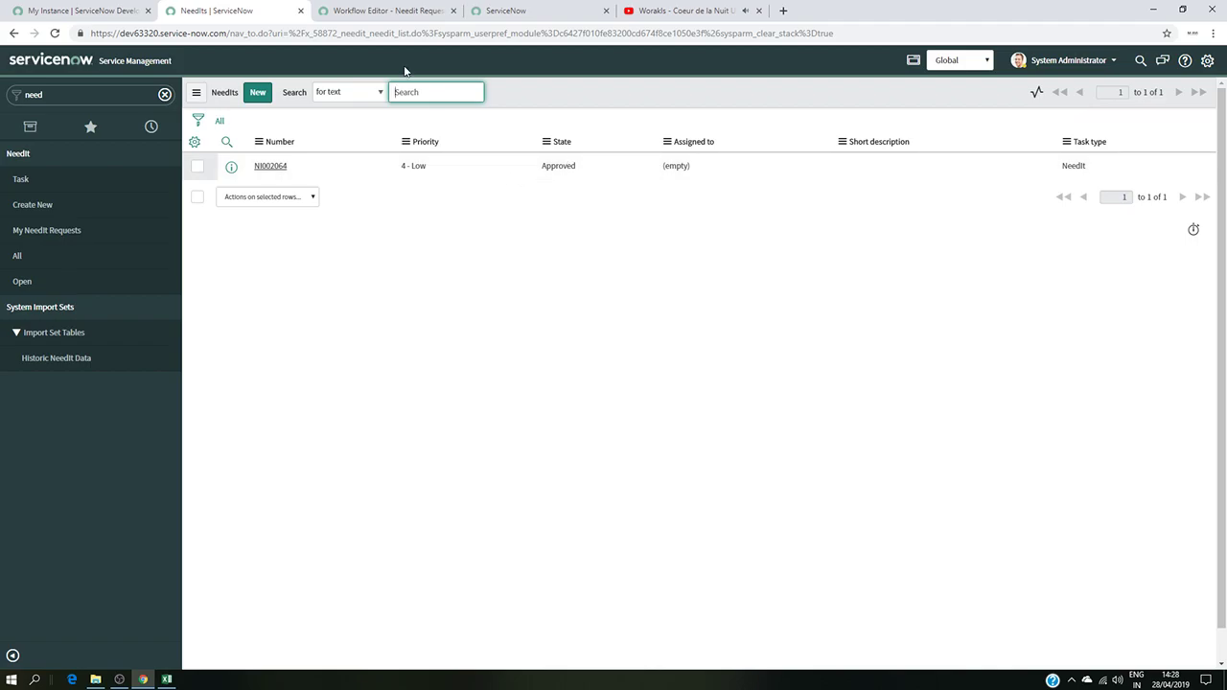
# Reopen the request's workflow context in the Workflow Editor, examine the branch and Create Task activities in its diagram, and close both views.
pyautogui.click(379, 10)
pyautogui.click(16, 85)
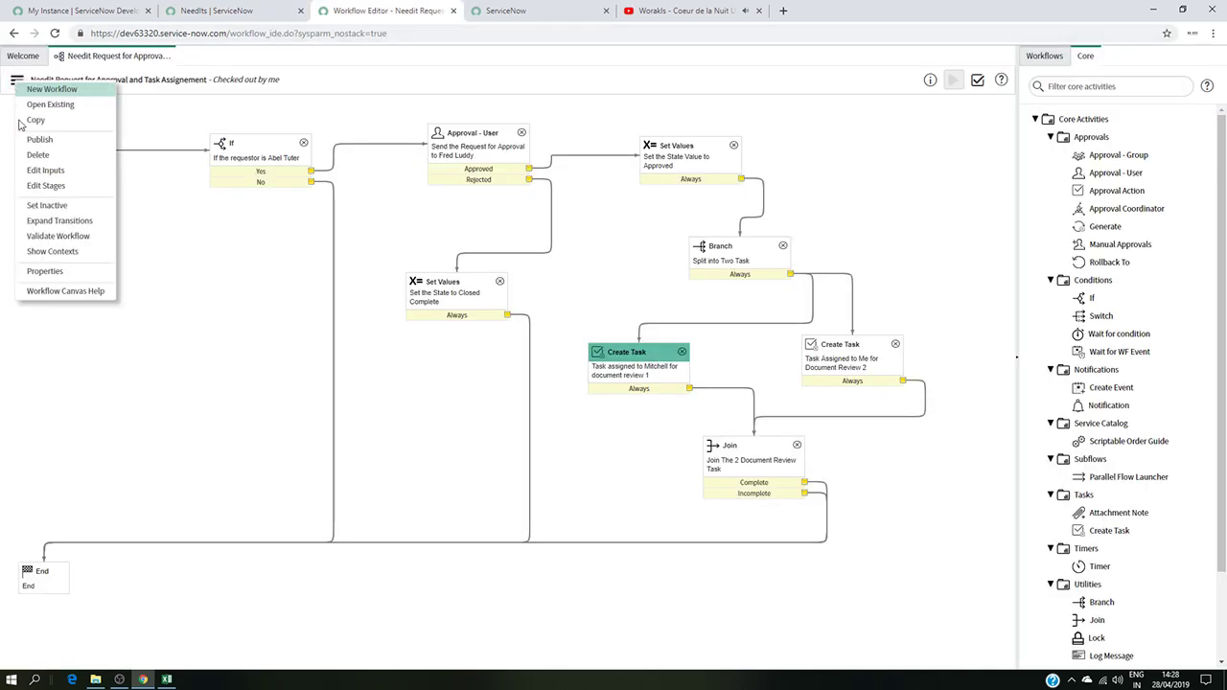
pyautogui.click(56, 253)
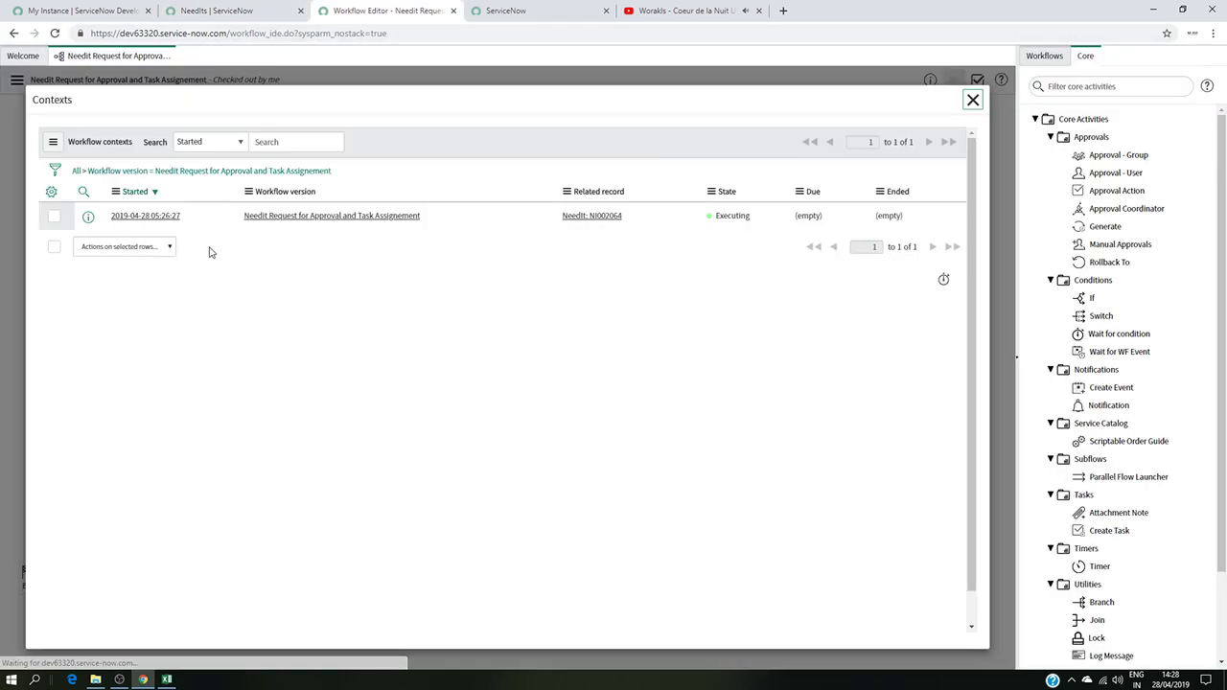
pyautogui.click(148, 216)
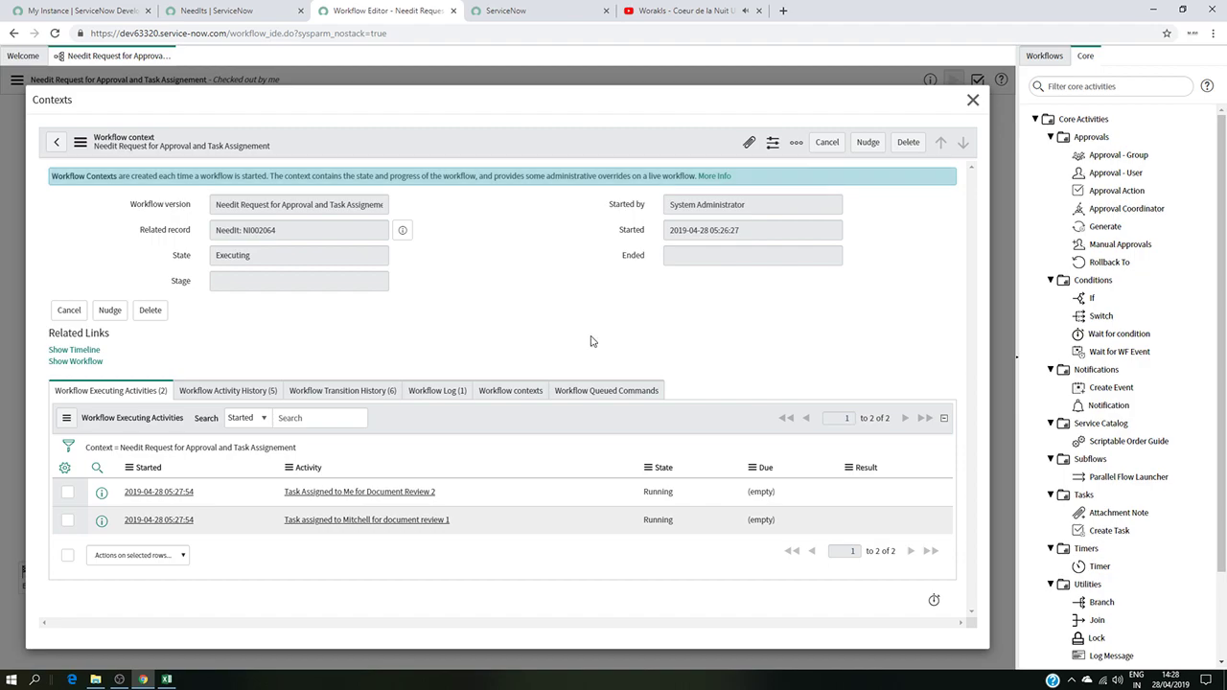
pyautogui.click(75, 361)
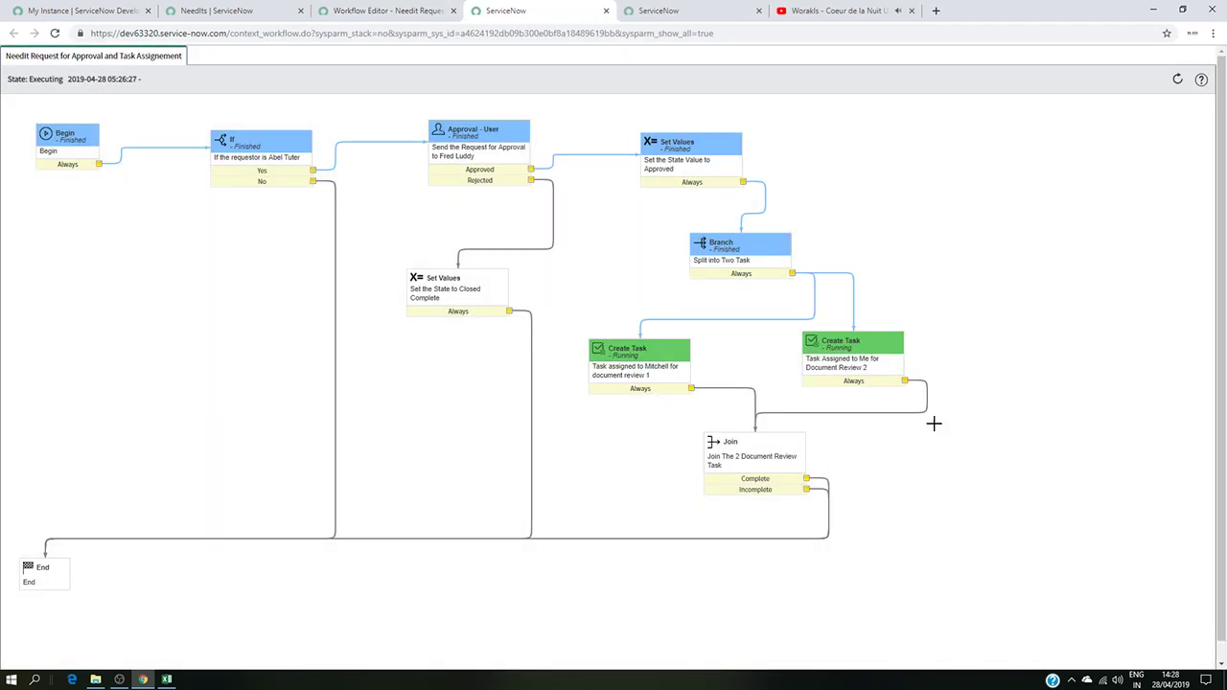
pyautogui.moveTo(792, 269)
pyautogui.moveTo(648, 354)
pyautogui.moveTo(843, 365)
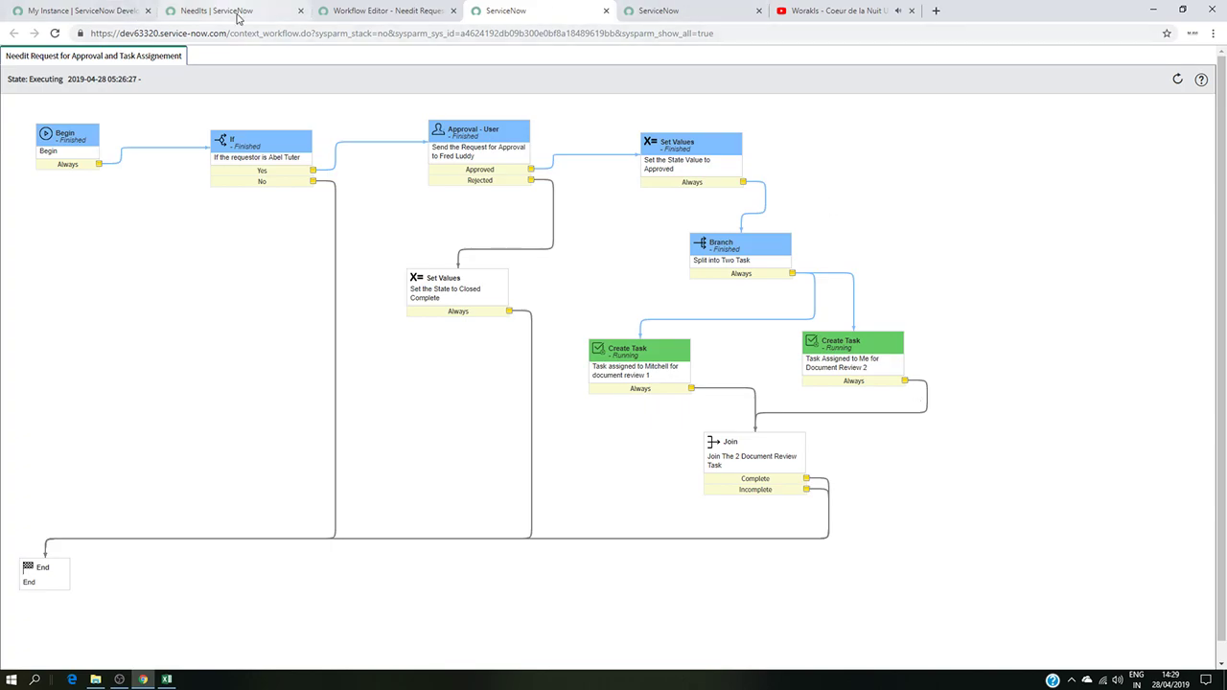
pyautogui.click(606, 10)
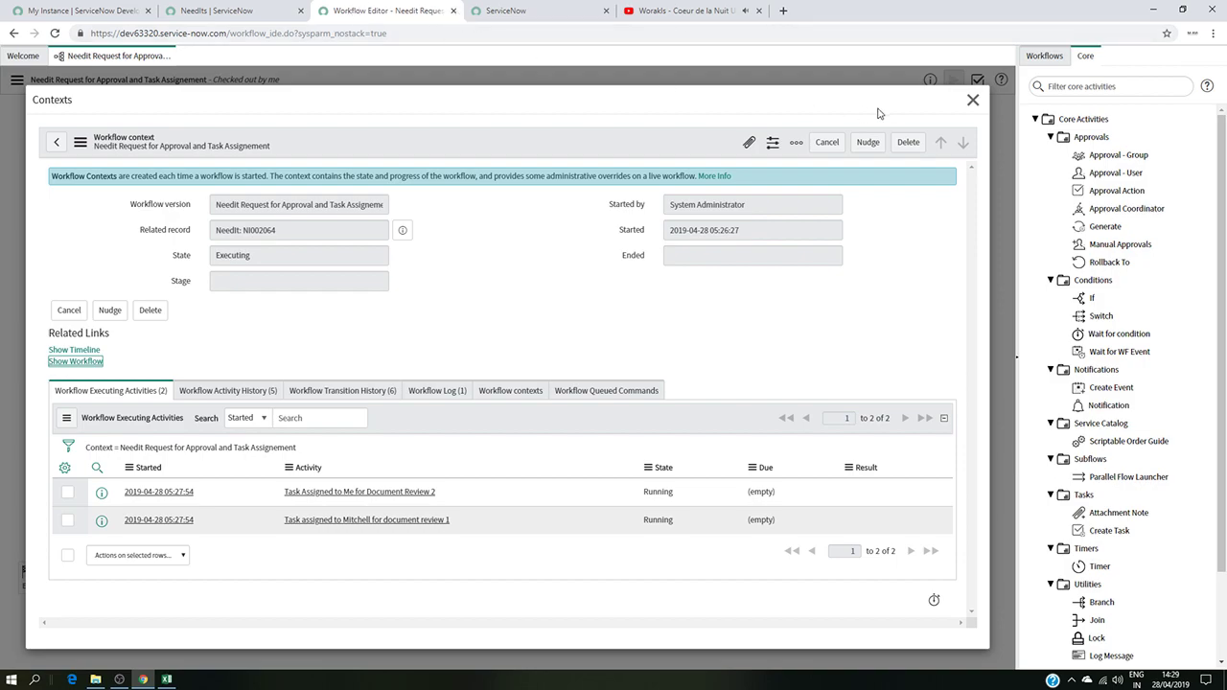
pyautogui.click(971, 100)
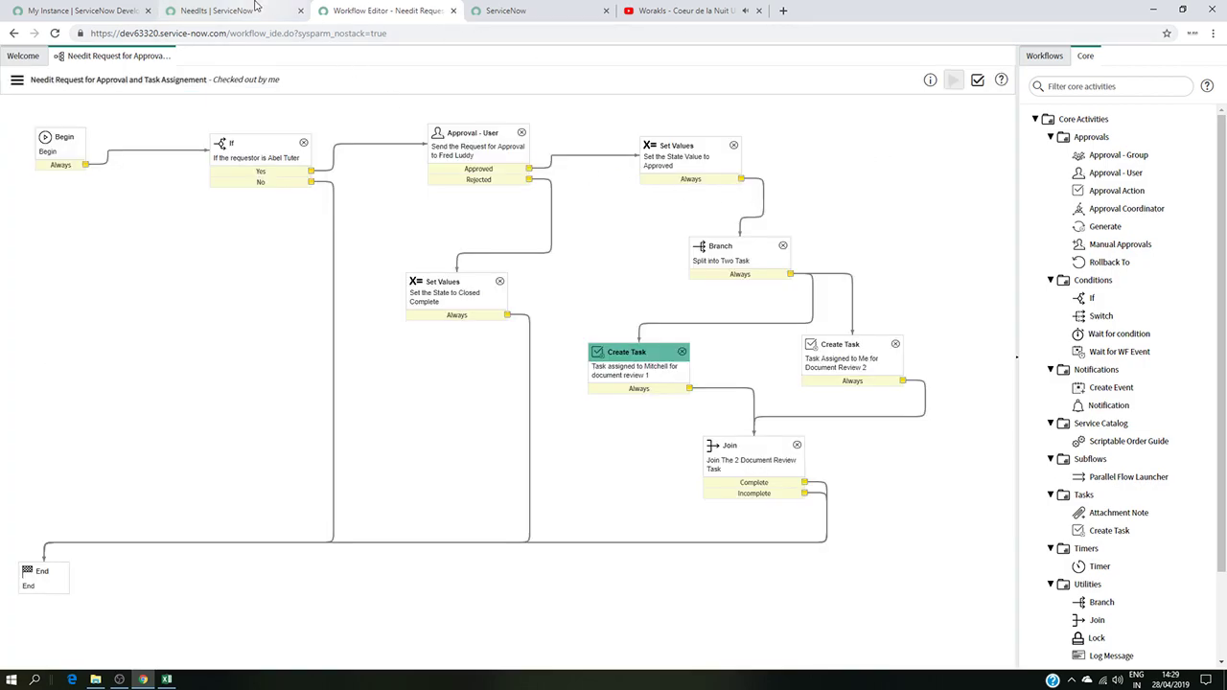
# Return to the ServiceNow instance and impersonate the user assigned to the document review 1 task.
pyautogui.click(254, 7)
pyautogui.click(1095, 63)
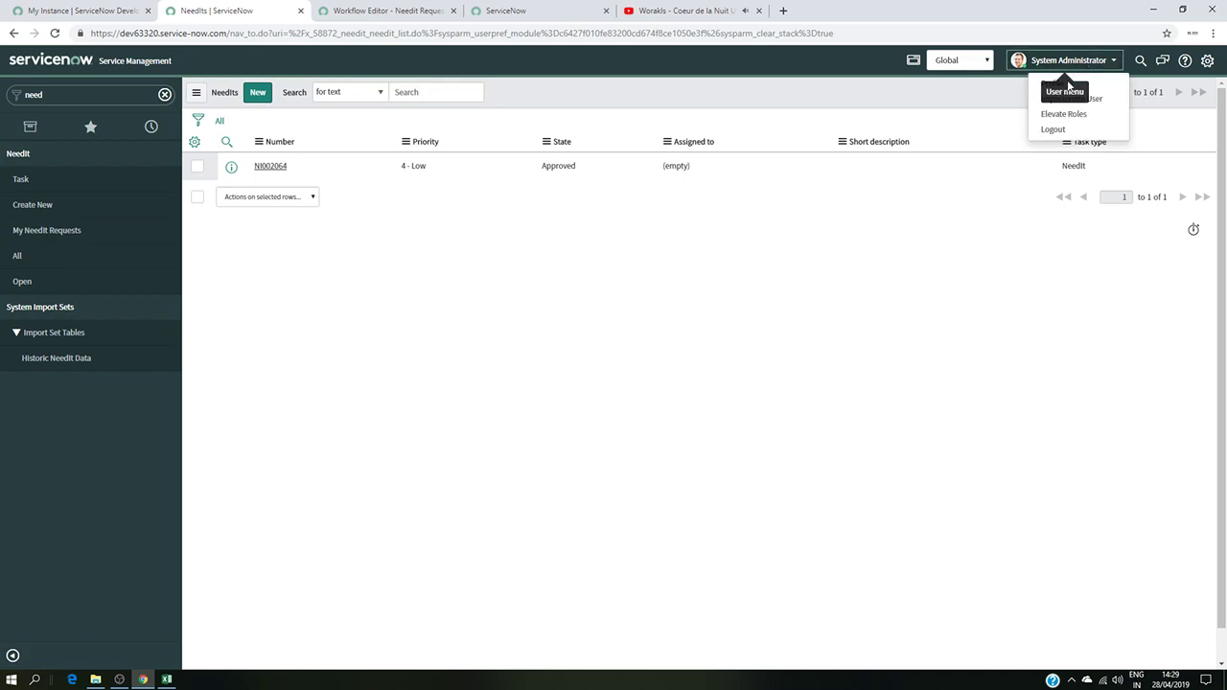
pyautogui.click(1072, 99)
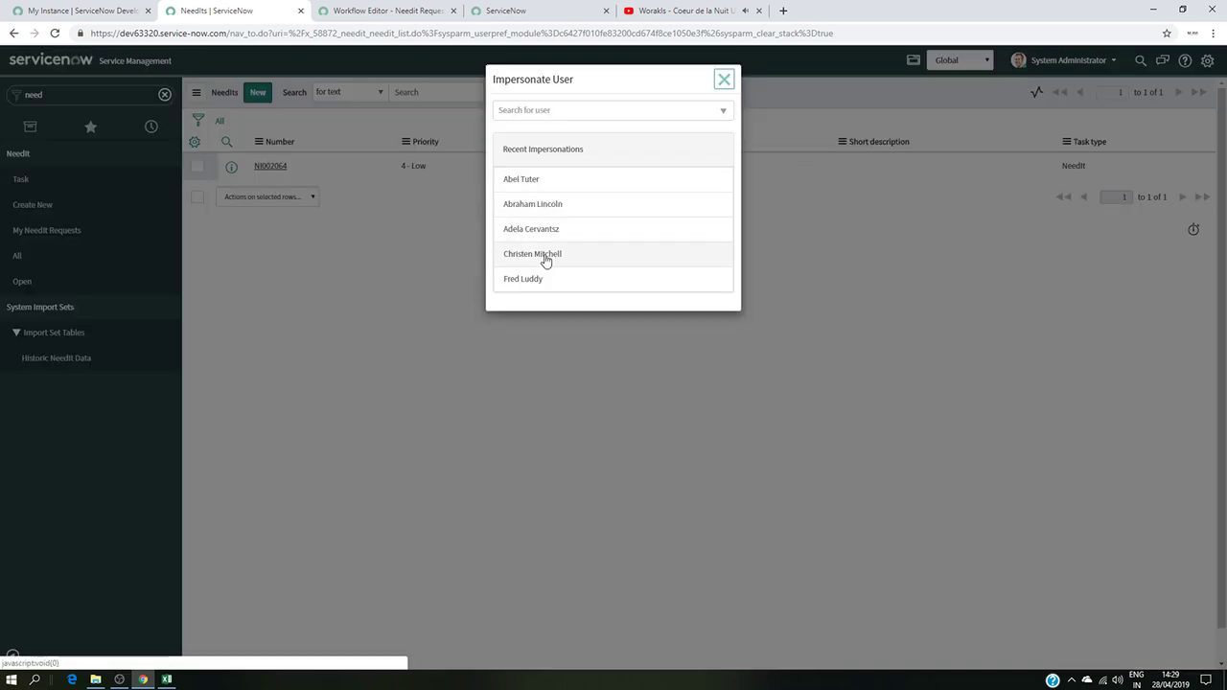
pyautogui.click(545, 259)
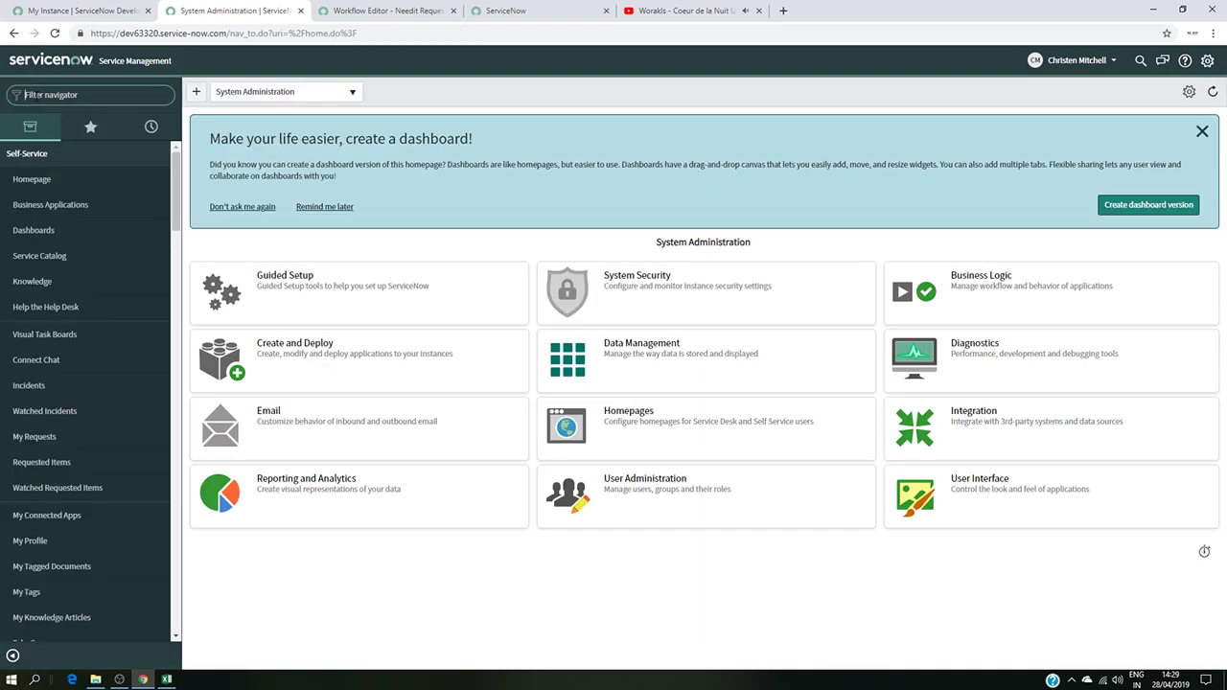
# Open "Please review the document 1" from the Needit Task list, set its State to Work in Progress and update the record.
pyautogui.write('task')
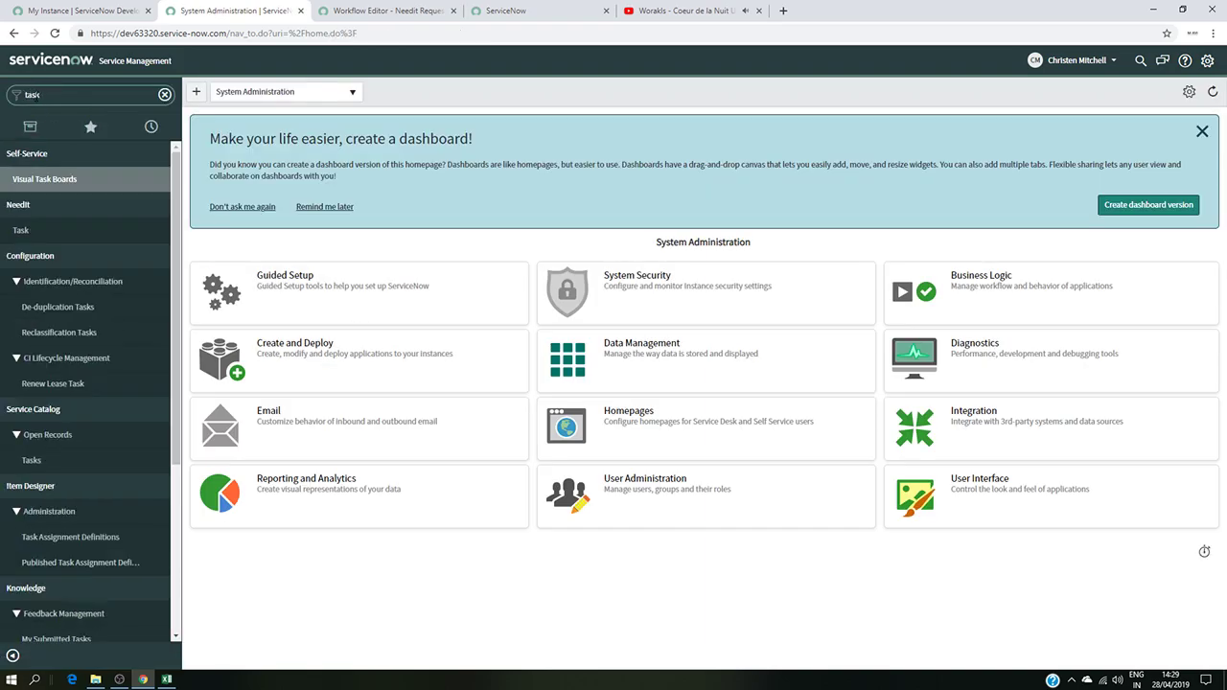
pyautogui.click(24, 232)
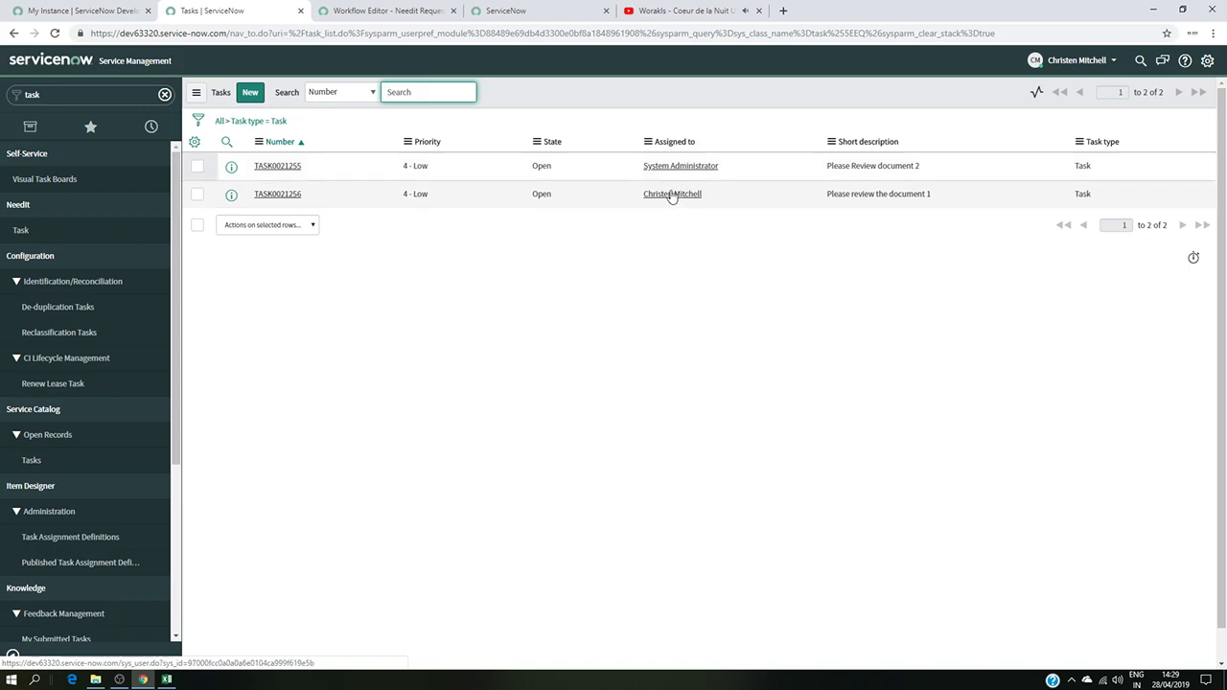
pyautogui.click(268, 196)
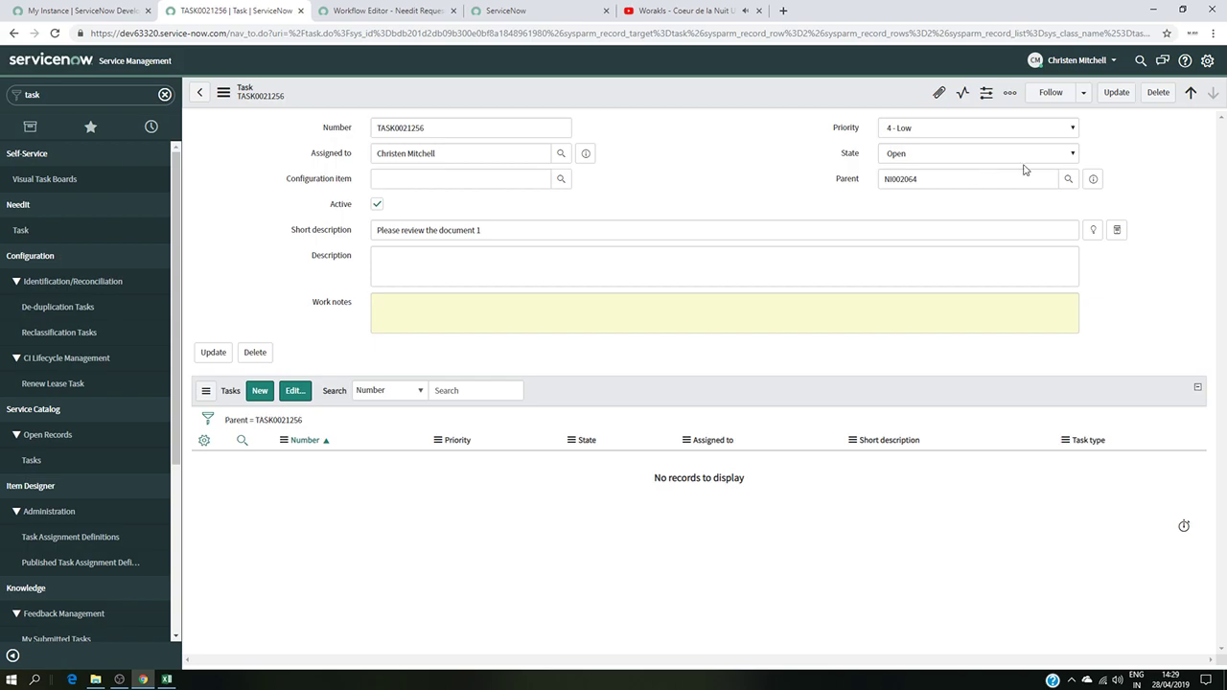
pyautogui.click(1008, 155)
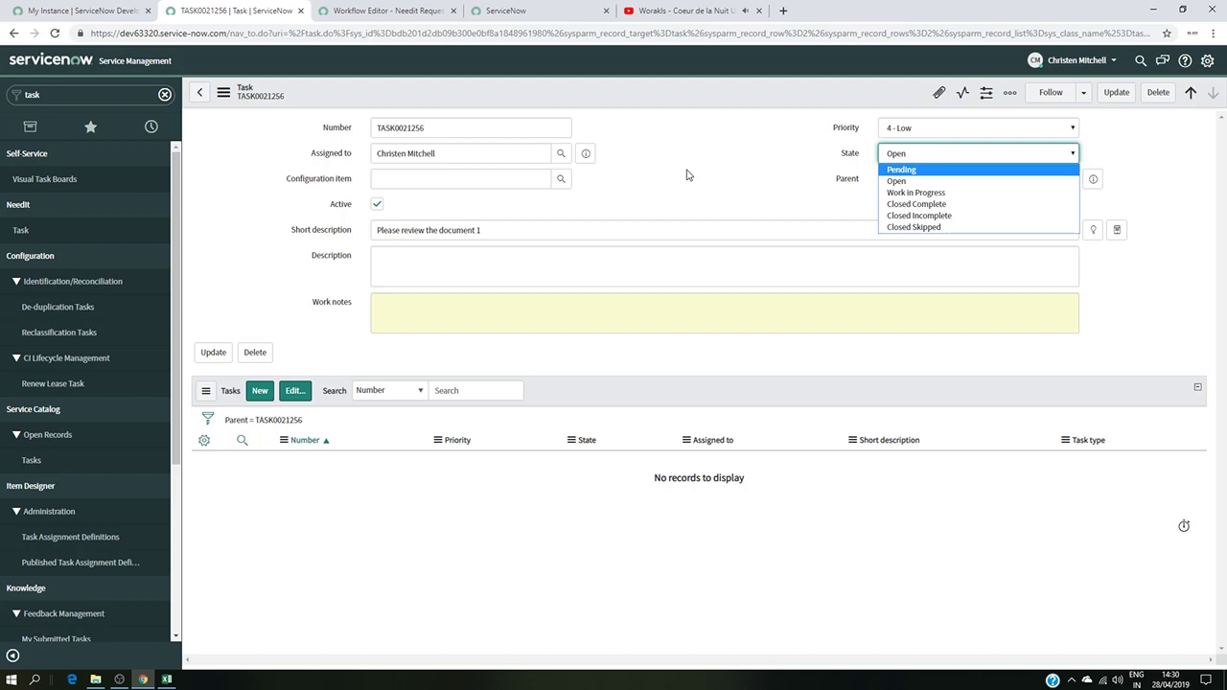
pyautogui.click(947, 193)
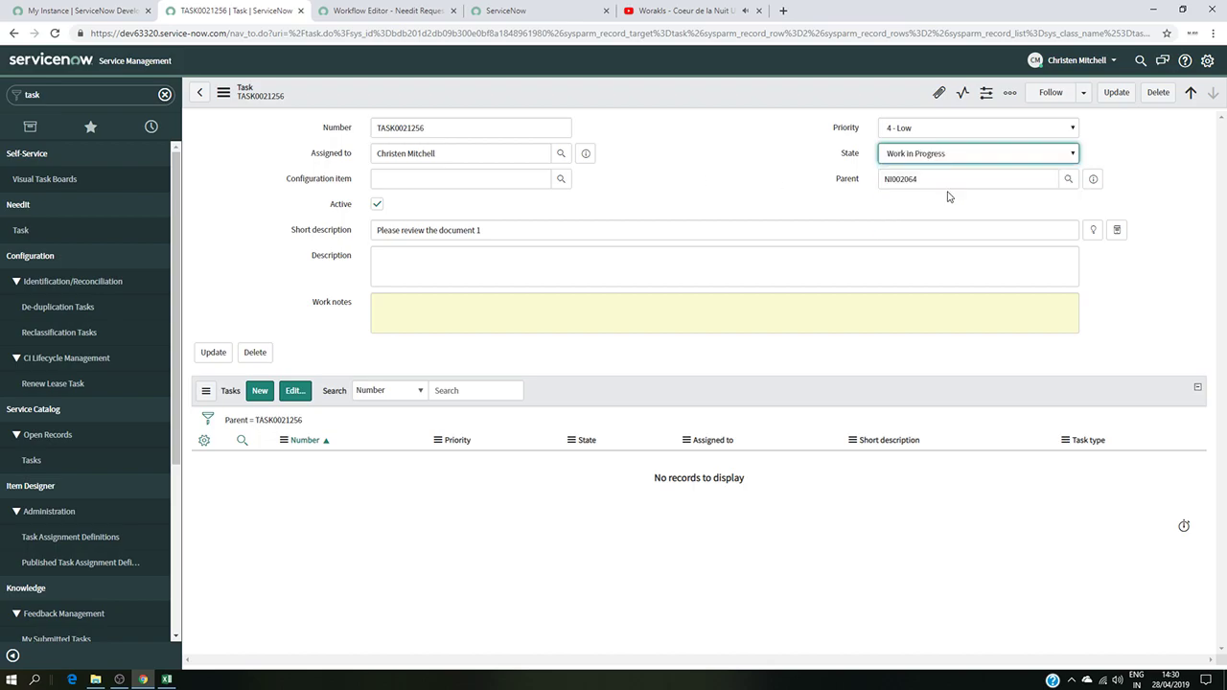
pyautogui.click(1115, 94)
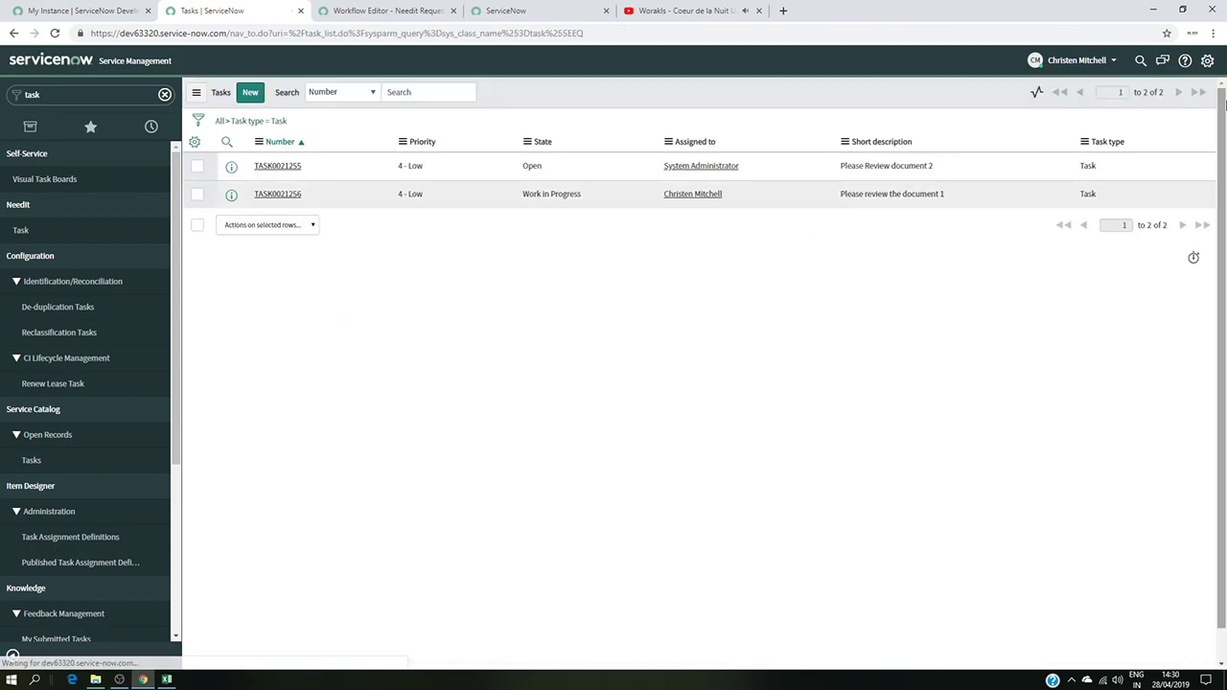
# End the task assignee's impersonation by switching back to System Administrator.
pyautogui.click(1114, 62)
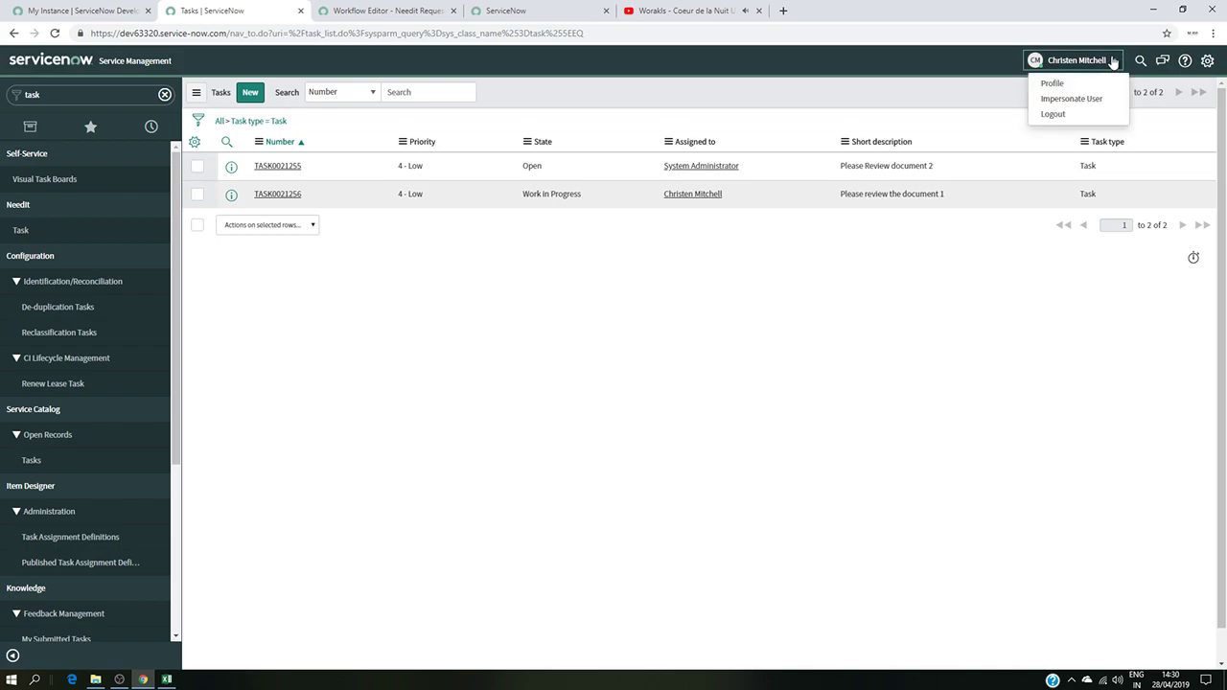
pyautogui.click(1066, 101)
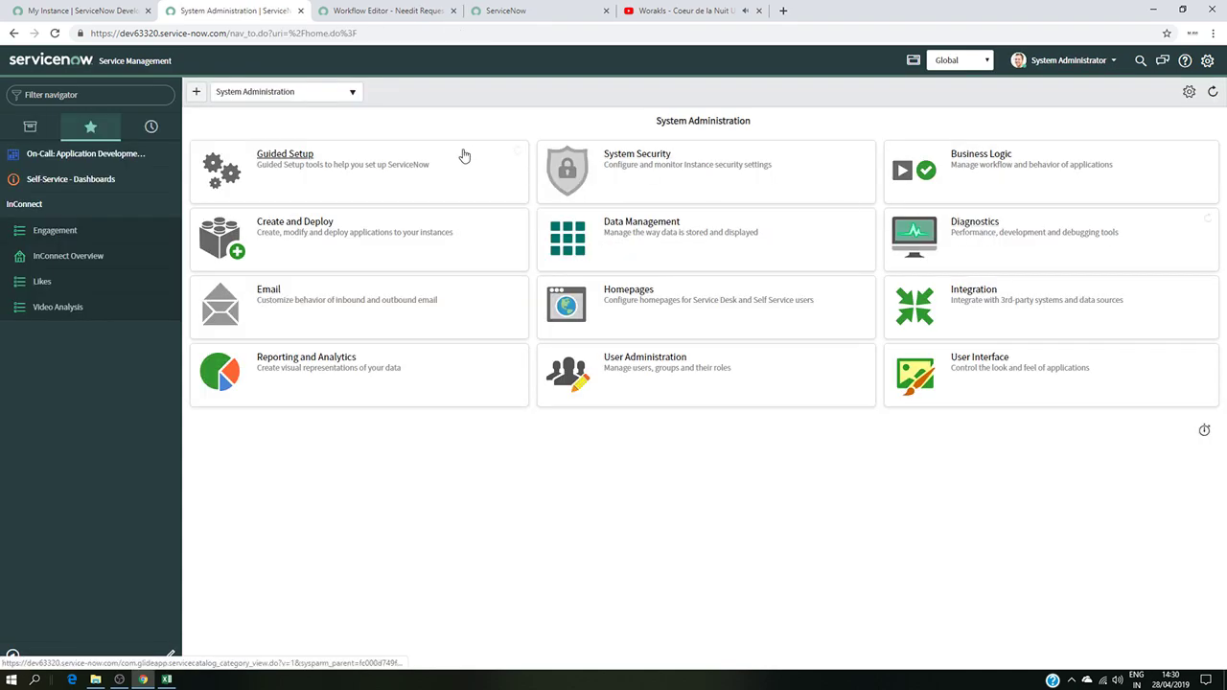
# Open "Please Review document 2" from the Needit Task list, set its State to Work in Progress and update the record.
pyautogui.click(50, 95)
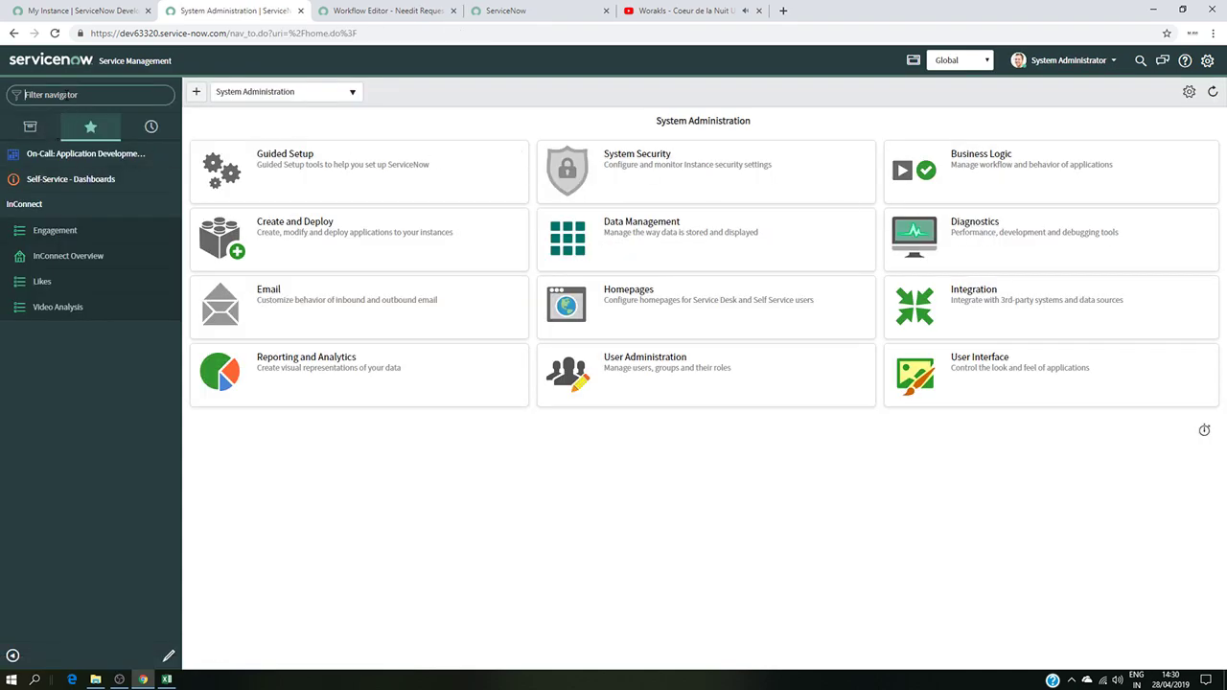
pyautogui.write('task')
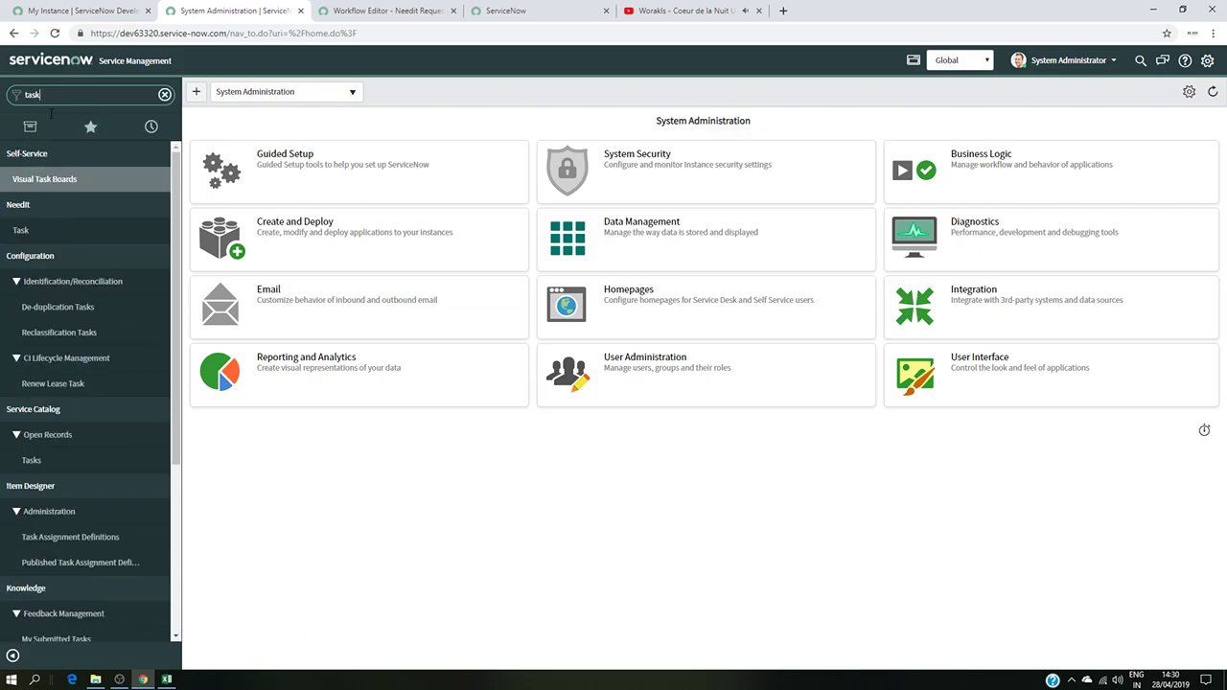
pyautogui.click(19, 231)
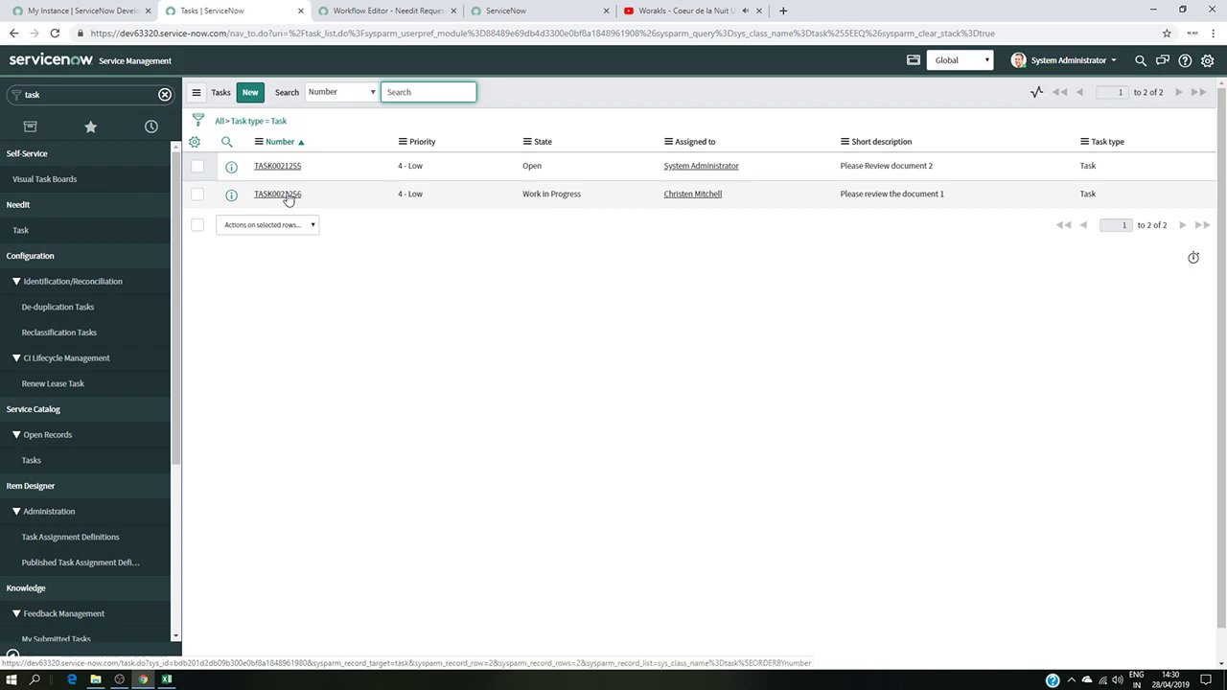
pyautogui.click(277, 167)
pyautogui.click(1002, 159)
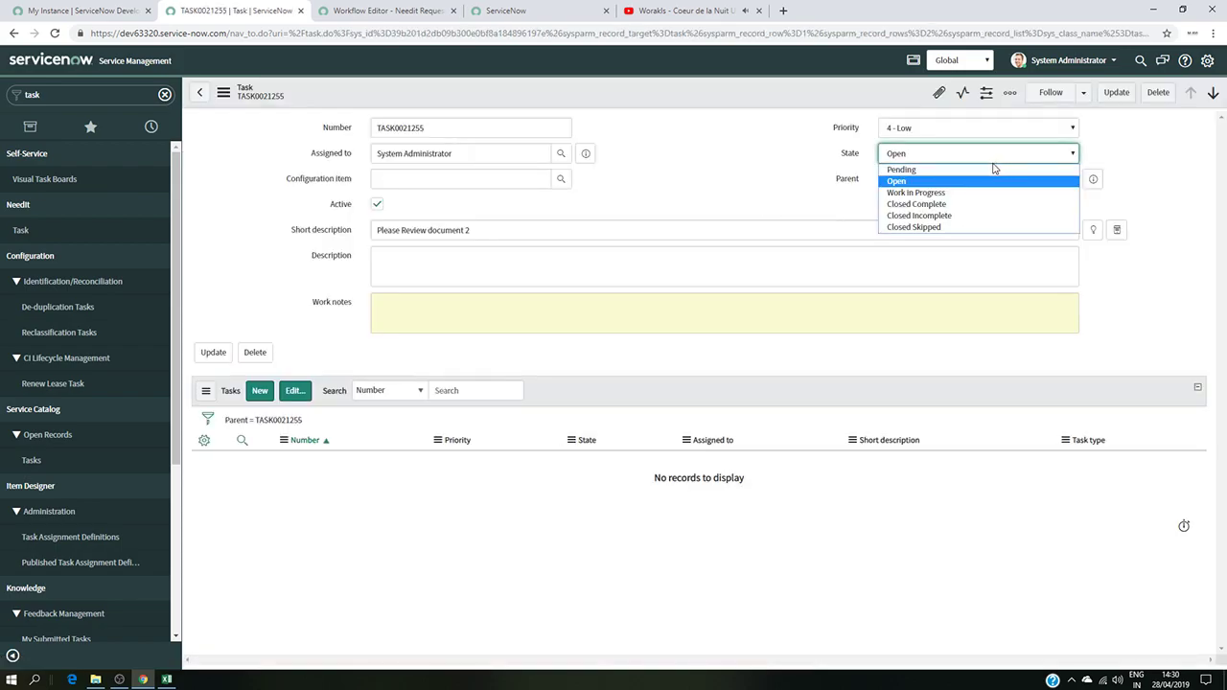
pyautogui.click(954, 196)
pyautogui.click(1117, 94)
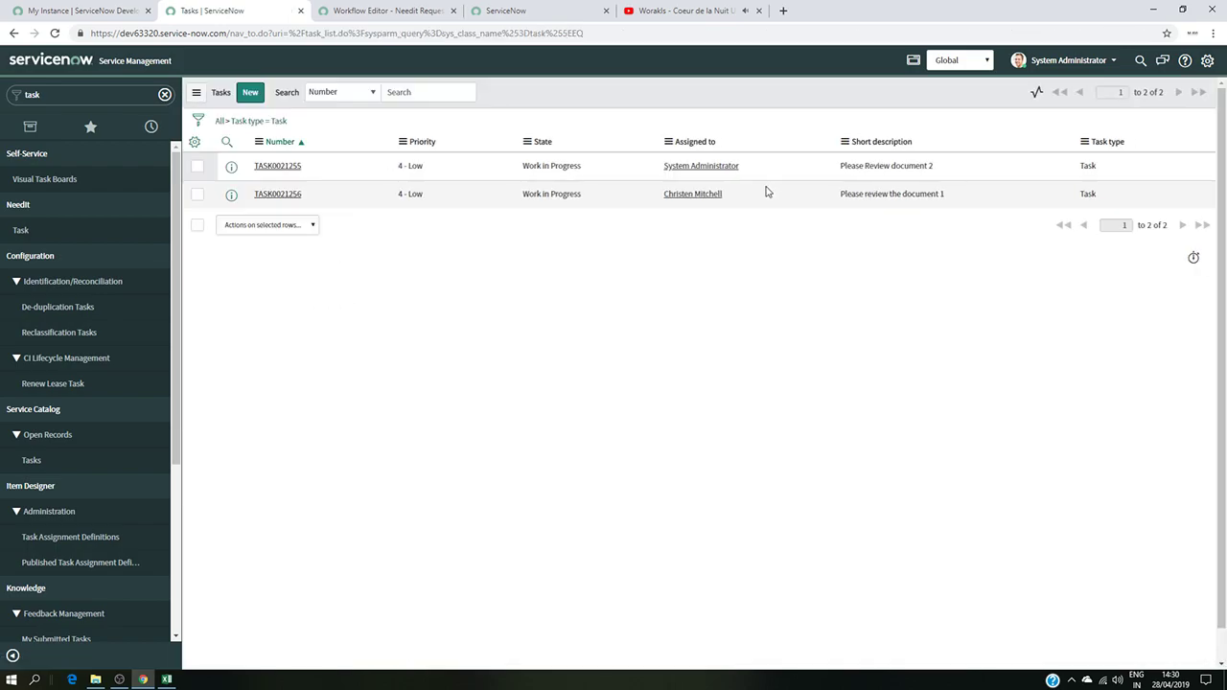
# Open the request's workflow context from the Workflow Editor and examine the document review 2 Create Task activity in its diagram.
pyautogui.click(364, 8)
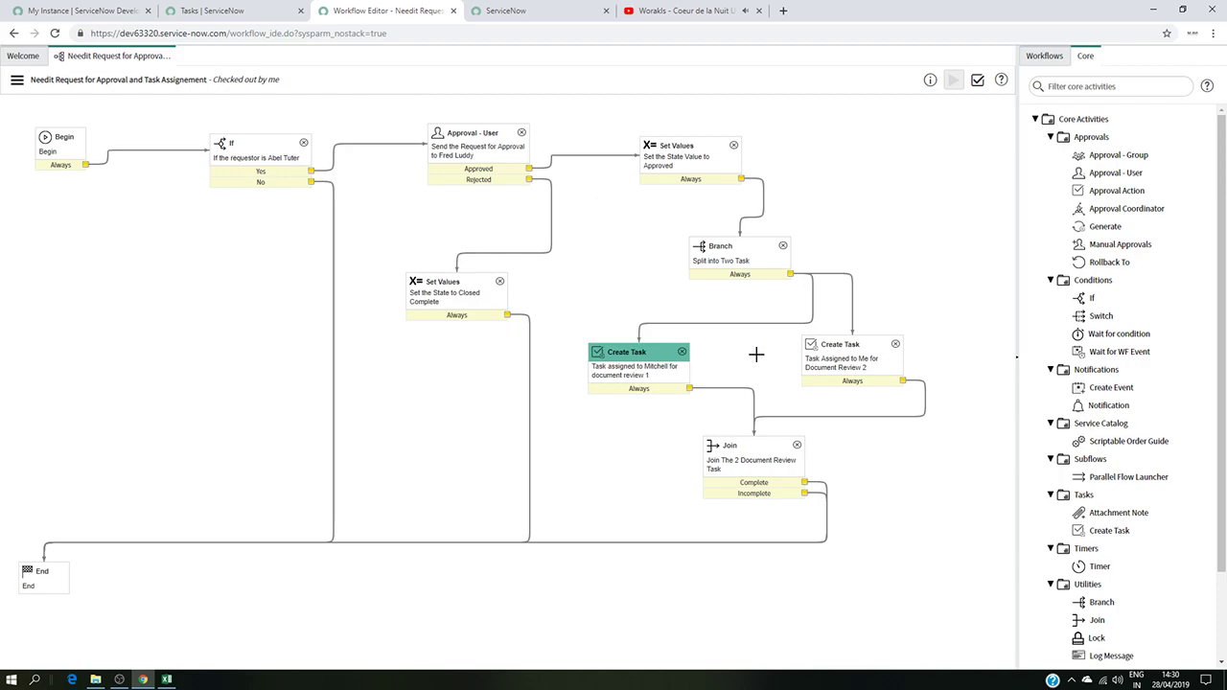
pyautogui.click(16, 79)
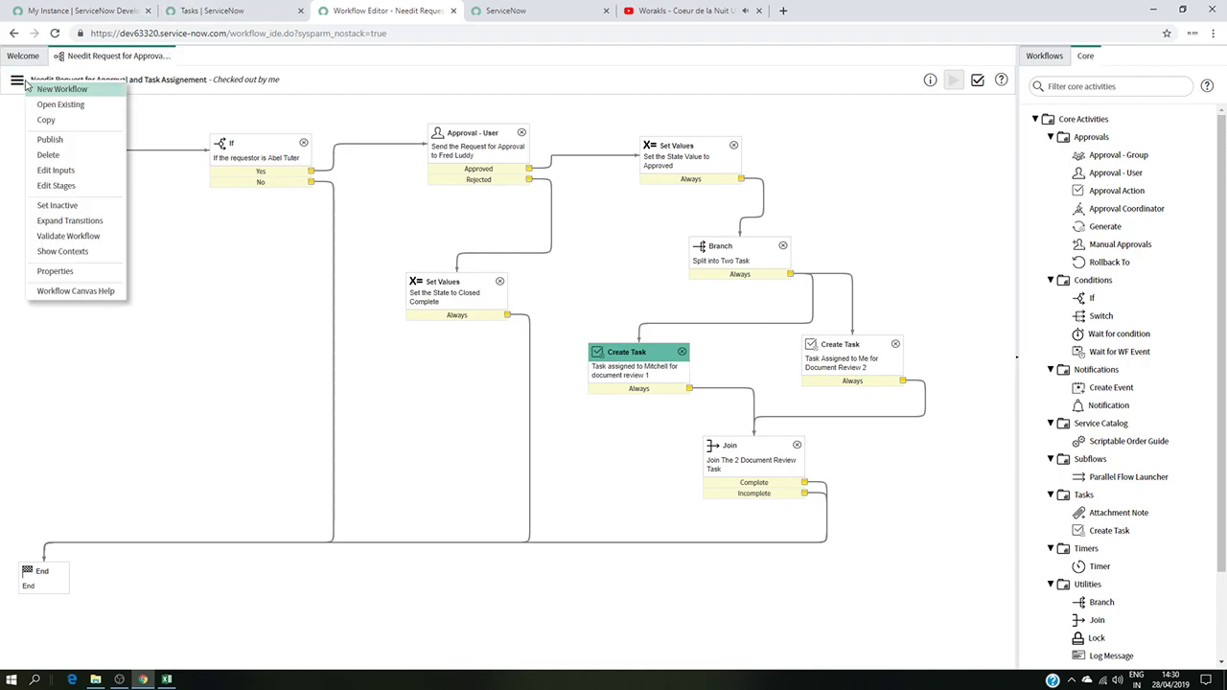
pyautogui.click(53, 251)
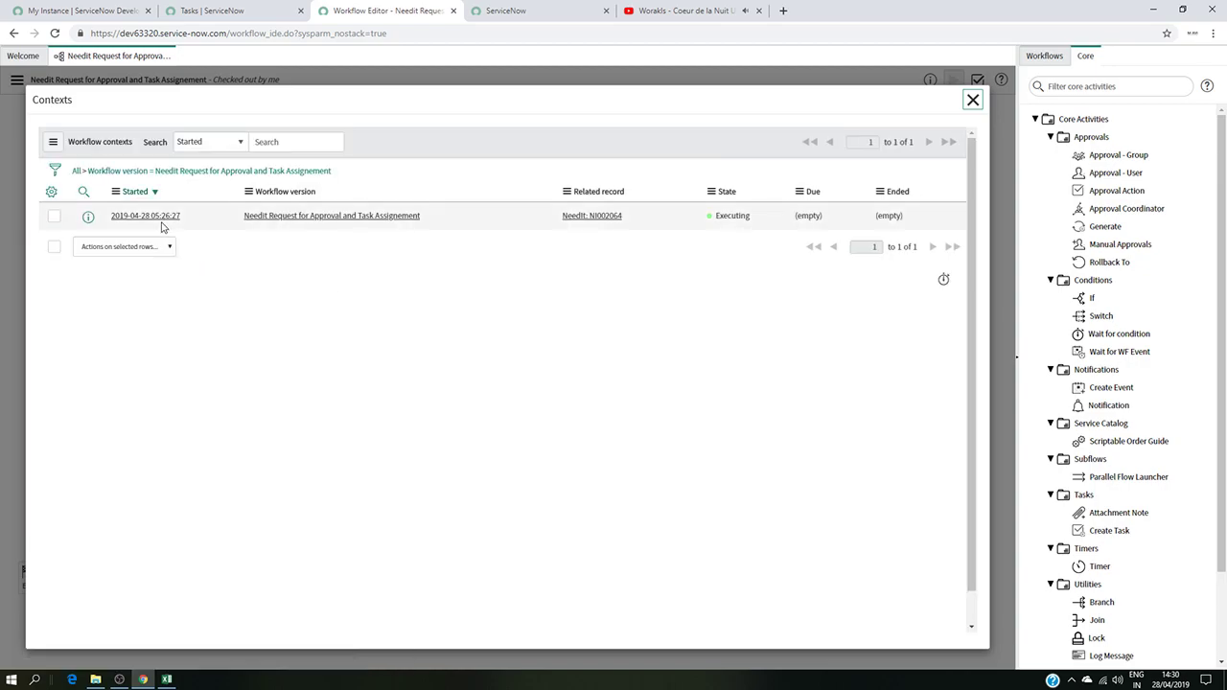
pyautogui.click(176, 216)
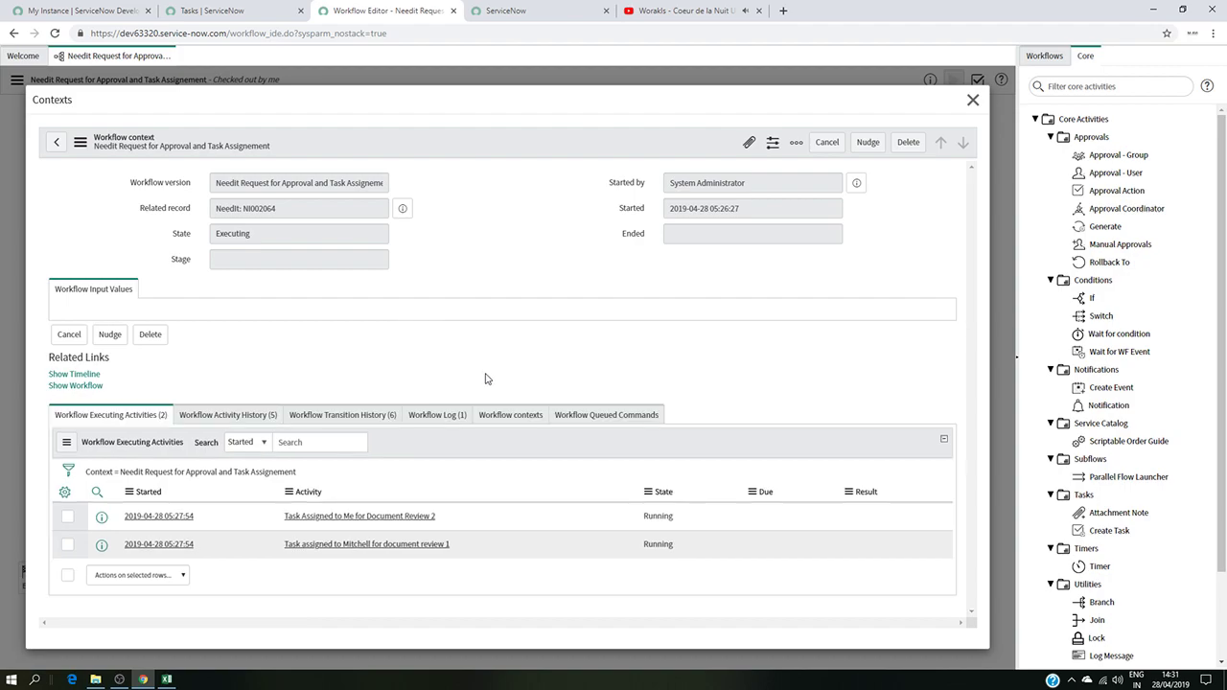
pyautogui.click(77, 361)
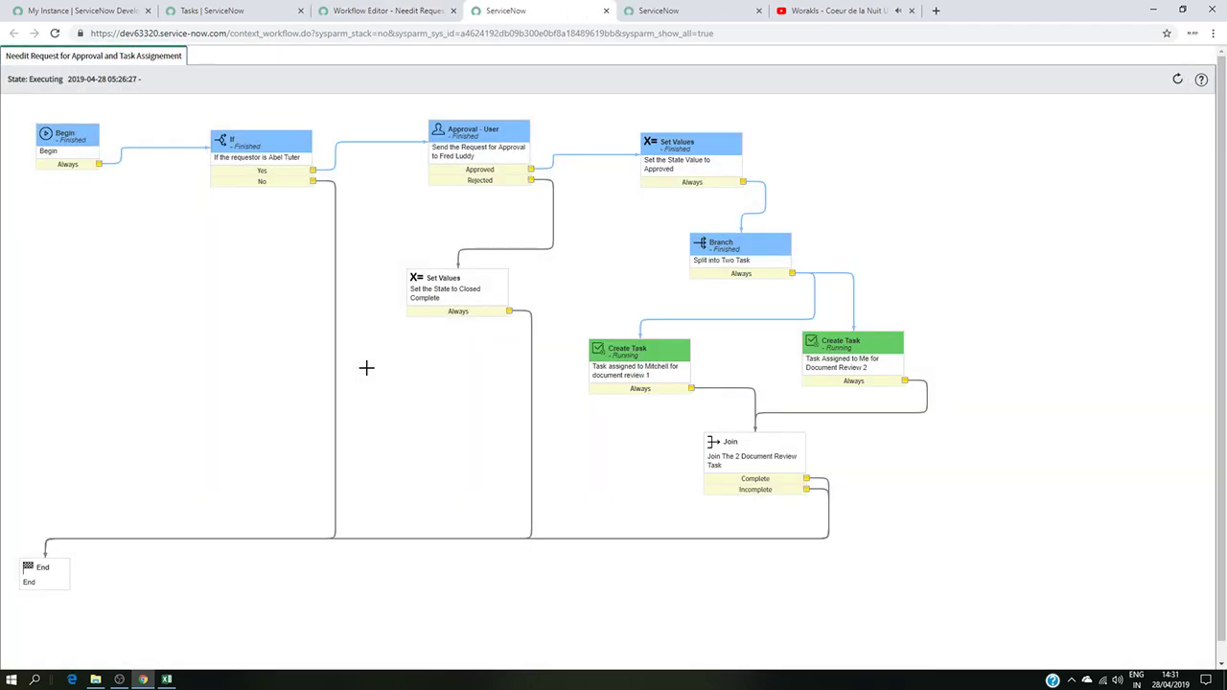
pyautogui.moveTo(861, 390)
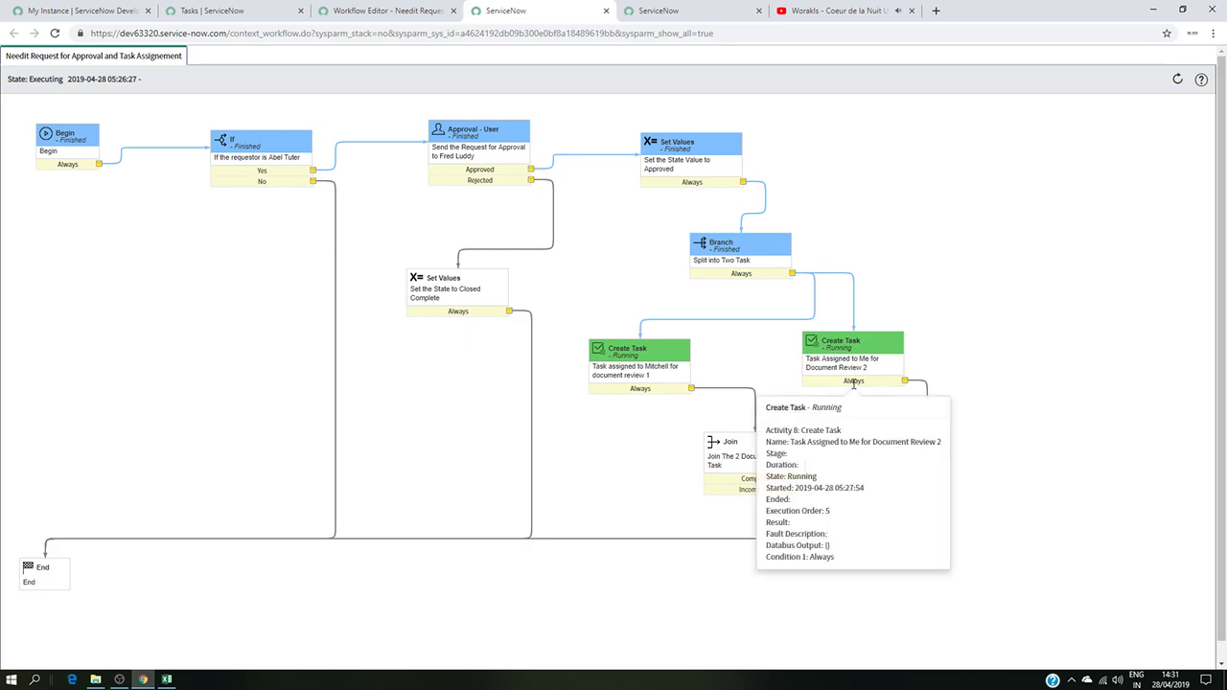
# Return to the Tasks list, set the State of "Please Review document 2" to Closed Complete and update the record.
pyautogui.click(245, 7)
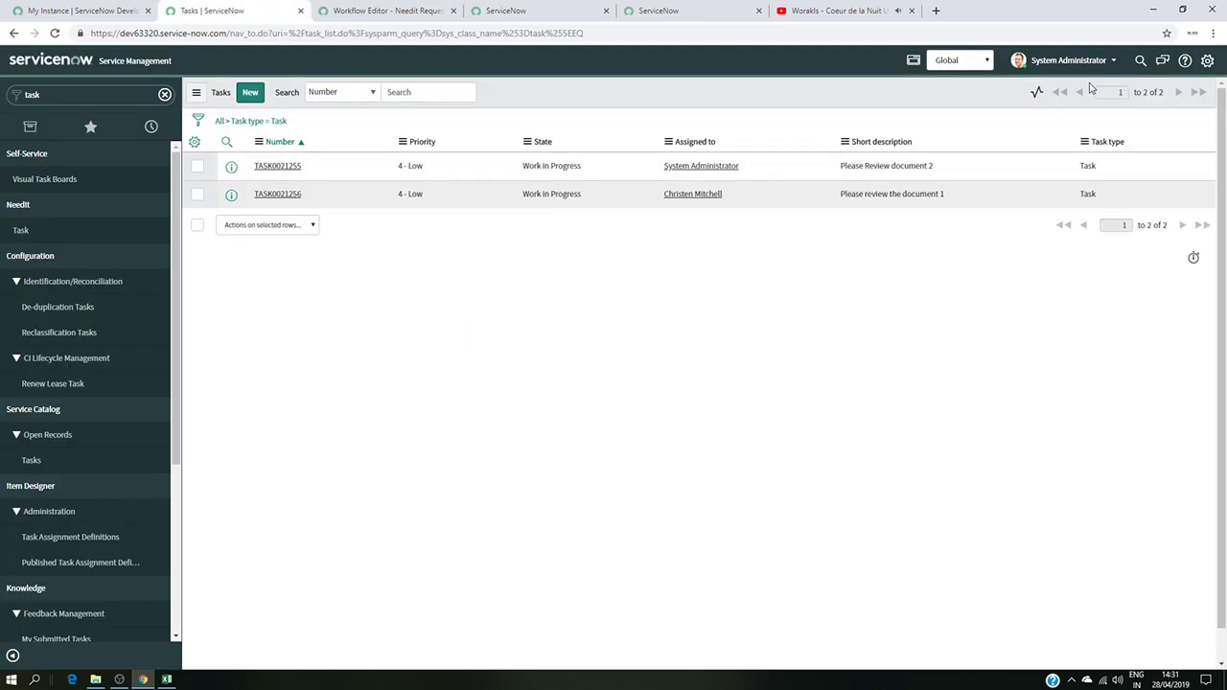
pyautogui.click(264, 169)
pyautogui.click(916, 153)
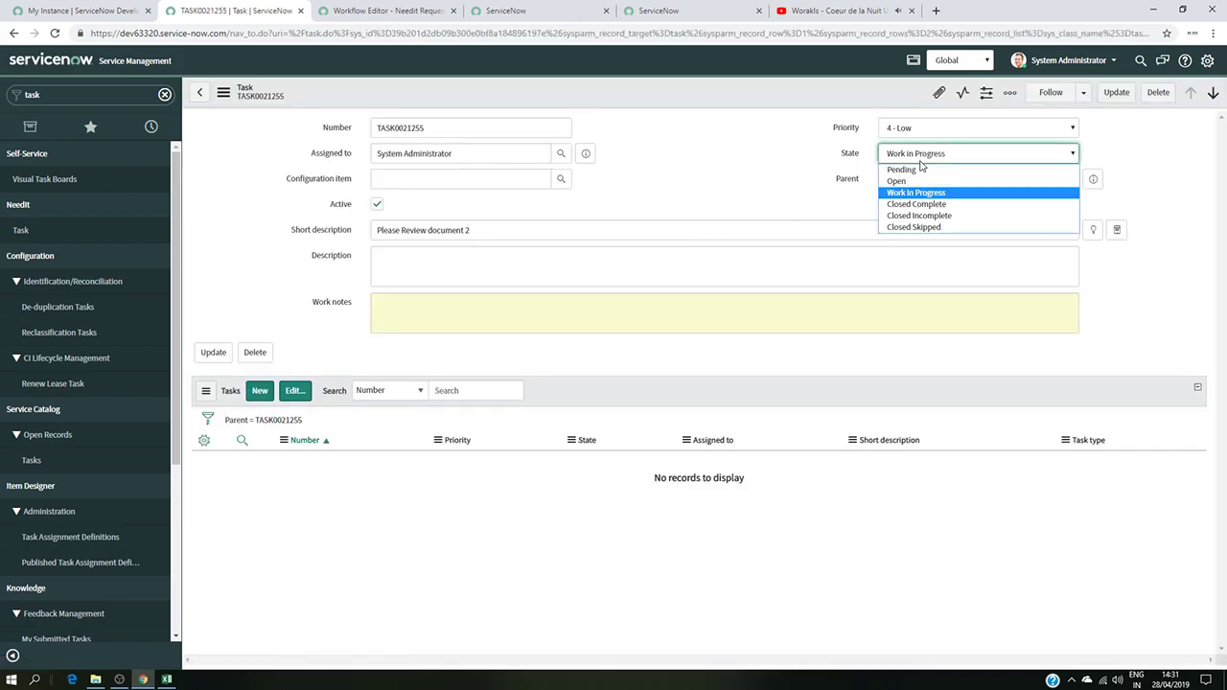
pyautogui.click(917, 204)
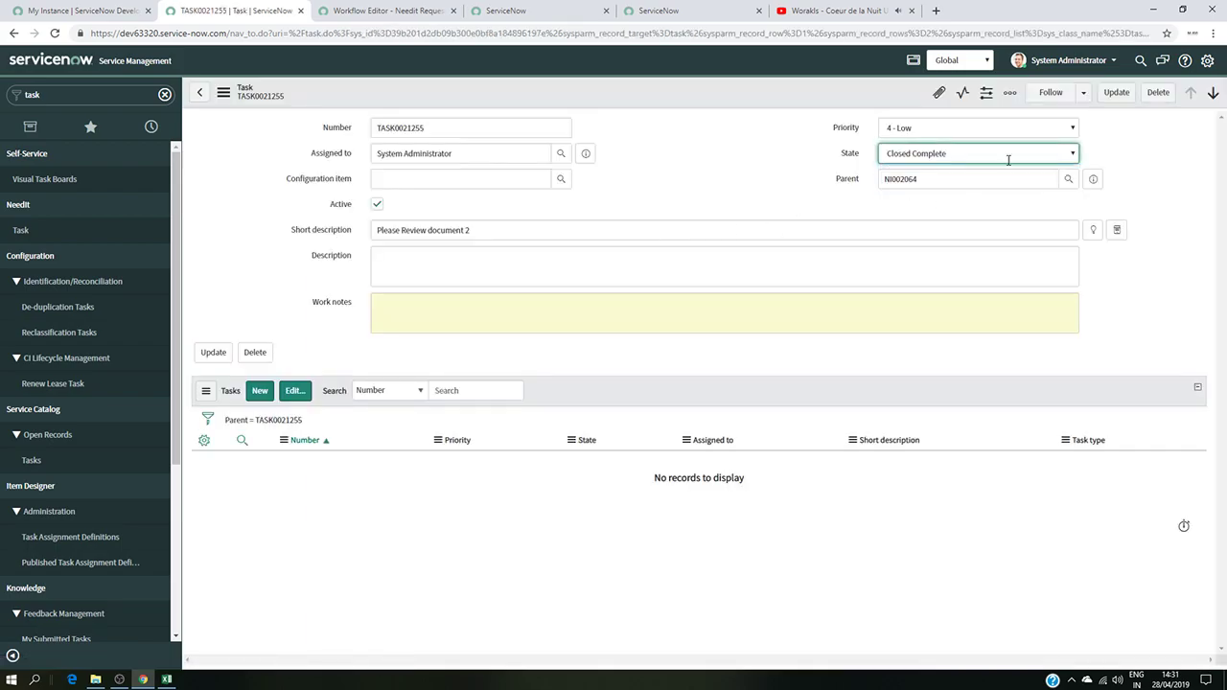
pyautogui.click(1112, 93)
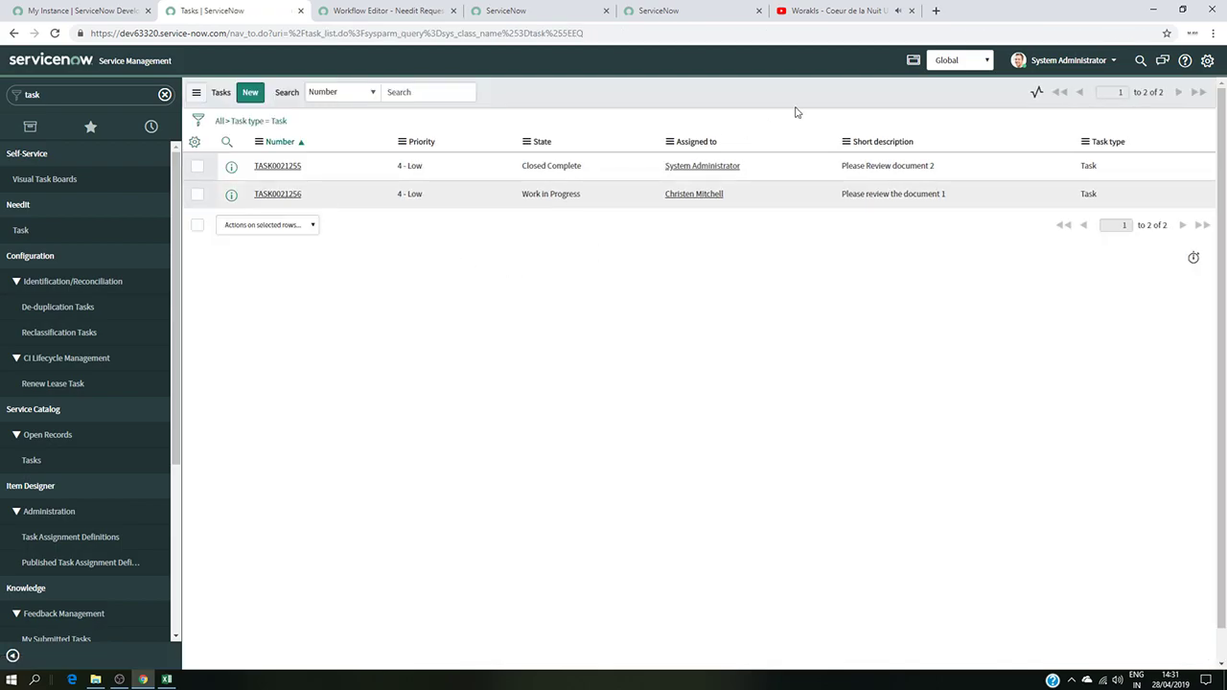
# Impersonate the user assigned to the "Please review the document 1" task.
pyautogui.click(1053, 67)
pyautogui.click(1055, 99)
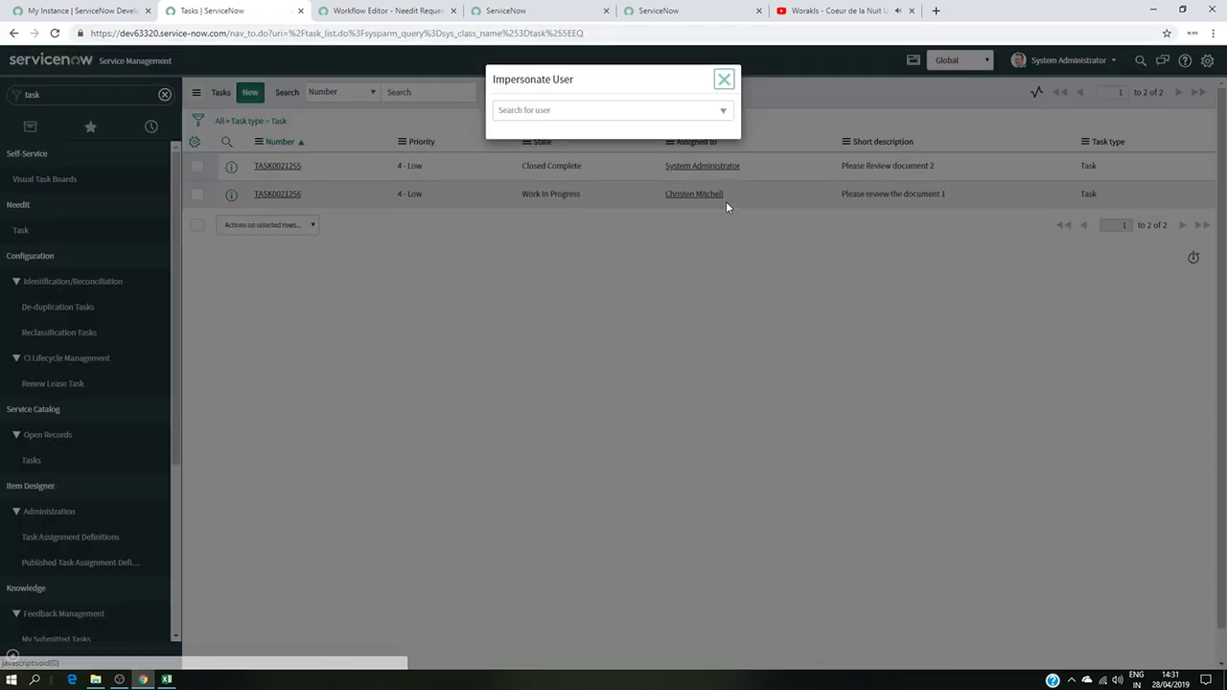
pyautogui.click(615, 277)
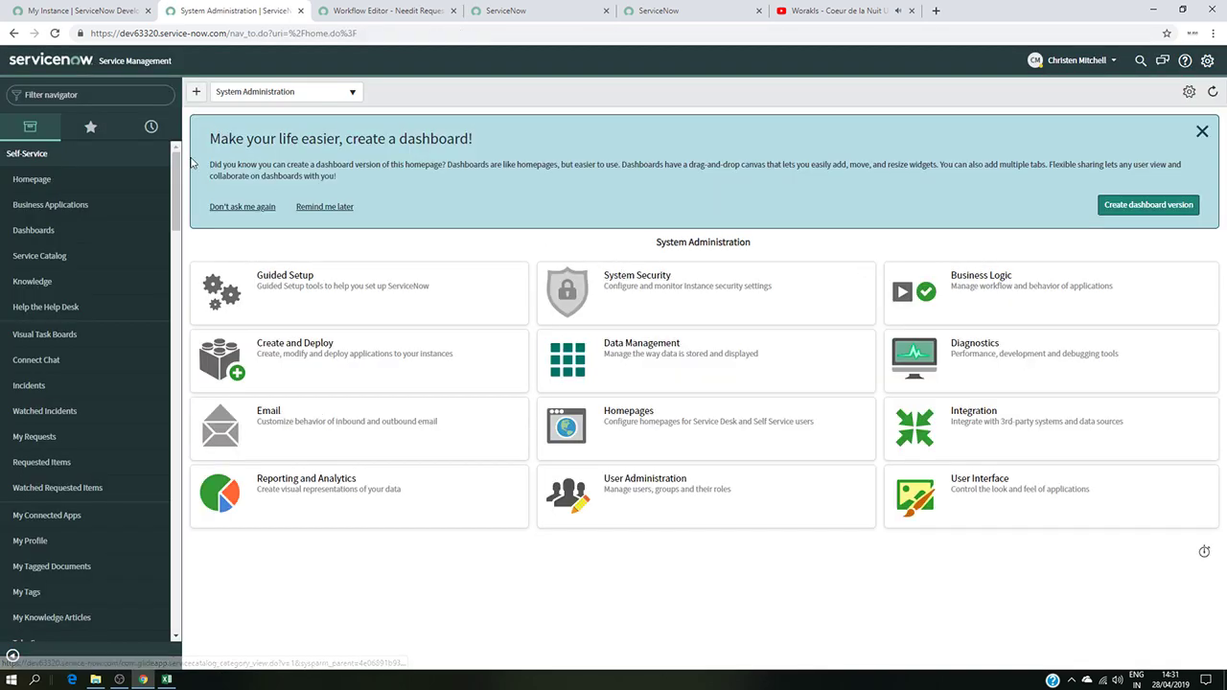
# Open "Please review the document 1" from the Needit Task list, set its State to Closed Complete and update the record.
pyautogui.click(102, 94)
pyautogui.write('tak')
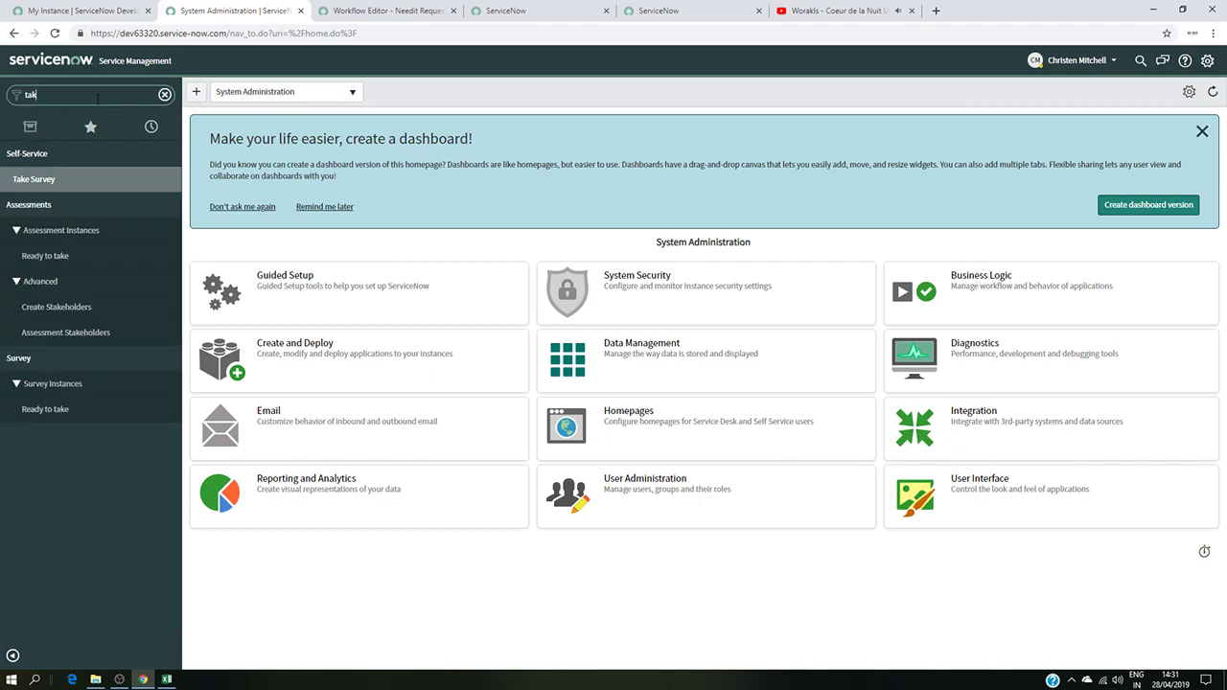
pyautogui.write('sk')
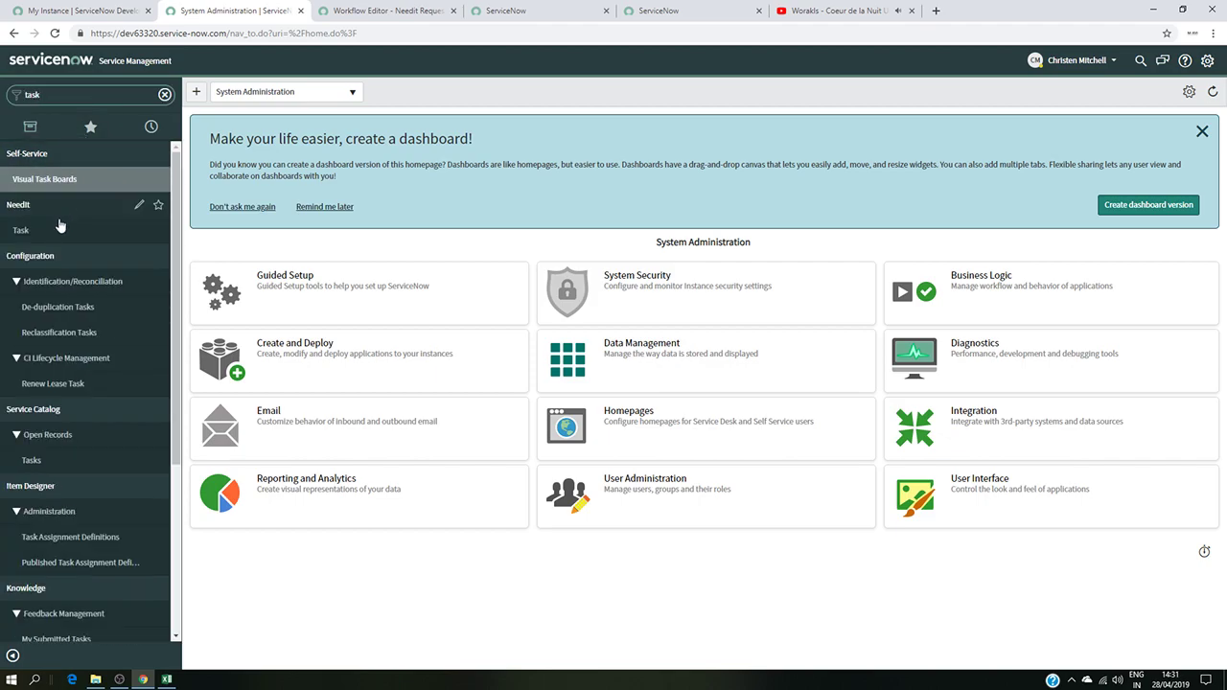
pyautogui.click(60, 223)
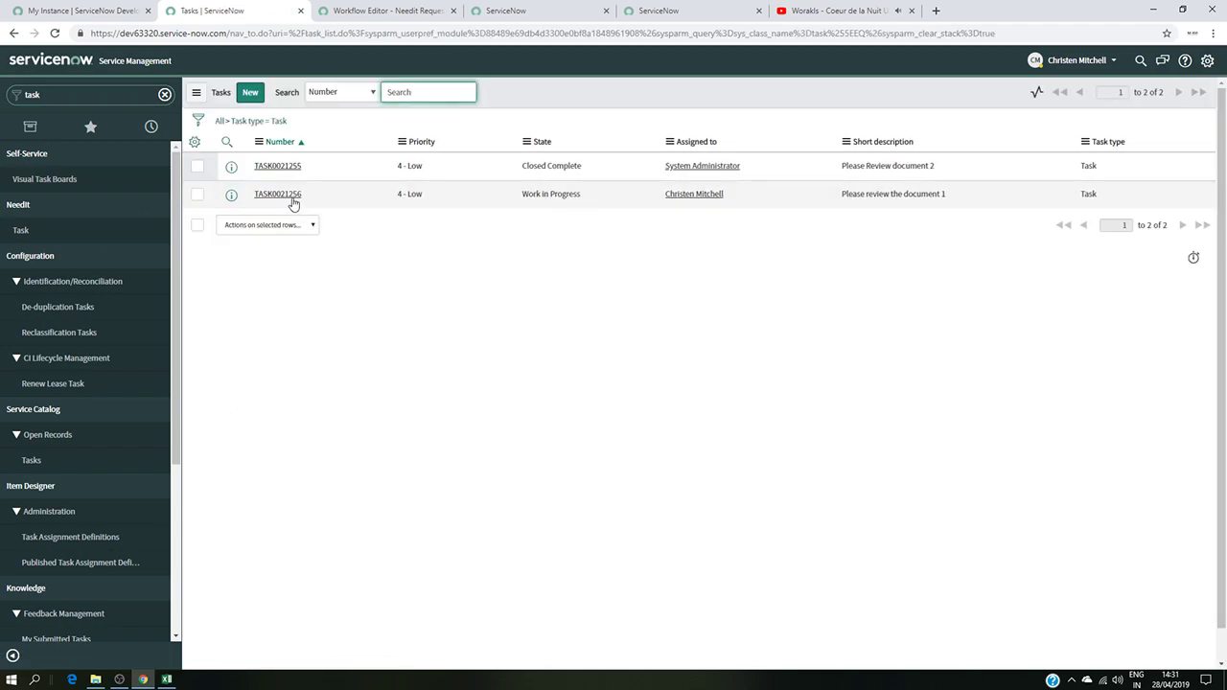
pyautogui.click(290, 197)
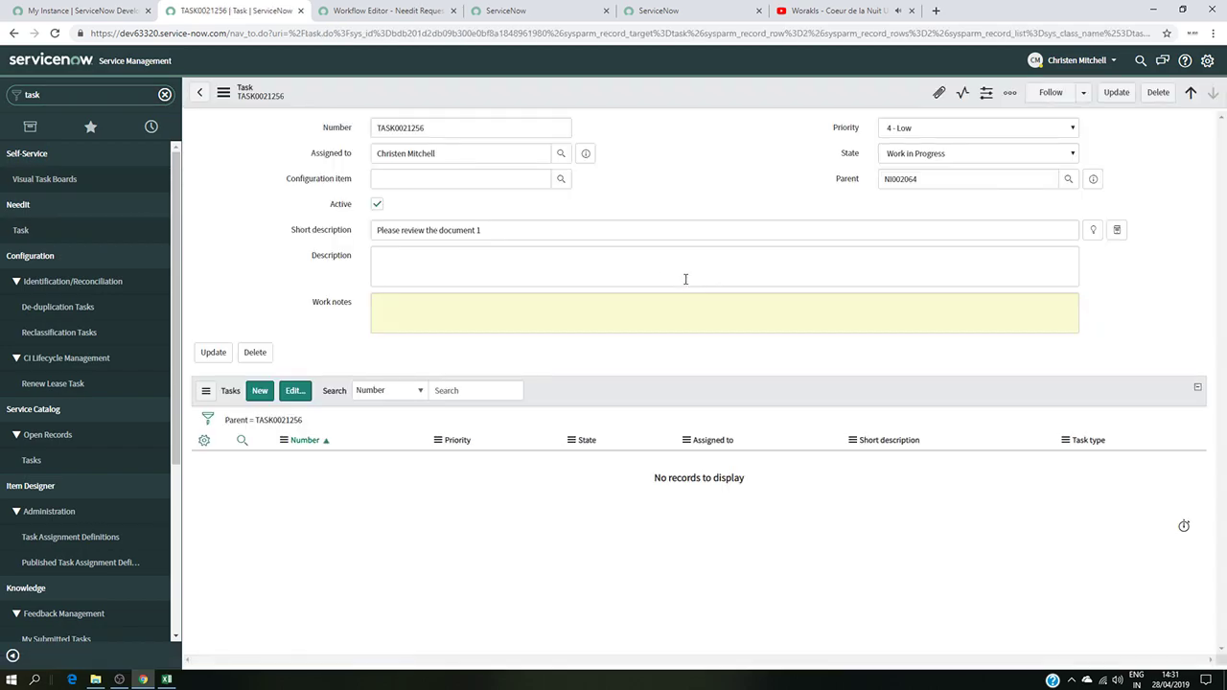
pyautogui.click(933, 156)
pyautogui.click(933, 203)
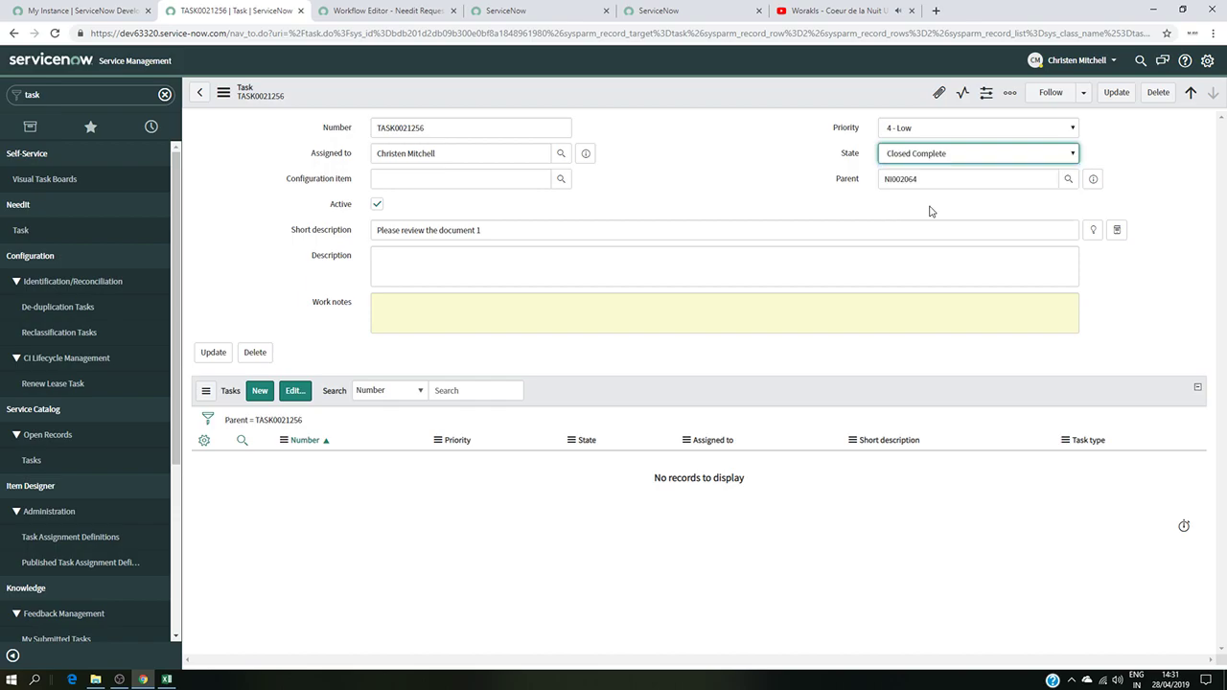
pyautogui.click(1116, 92)
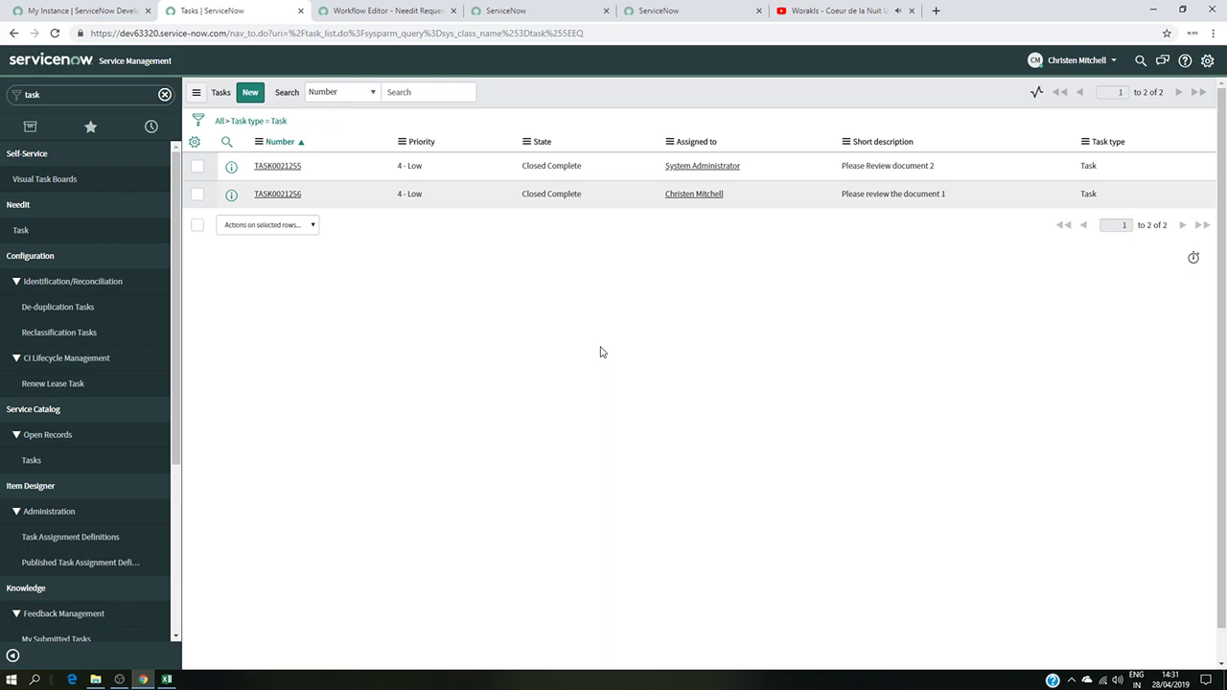
# Reload the workflow's contexts in the Workflow Editor and open the workflow diagram of the request's context.
pyautogui.click(398, 8)
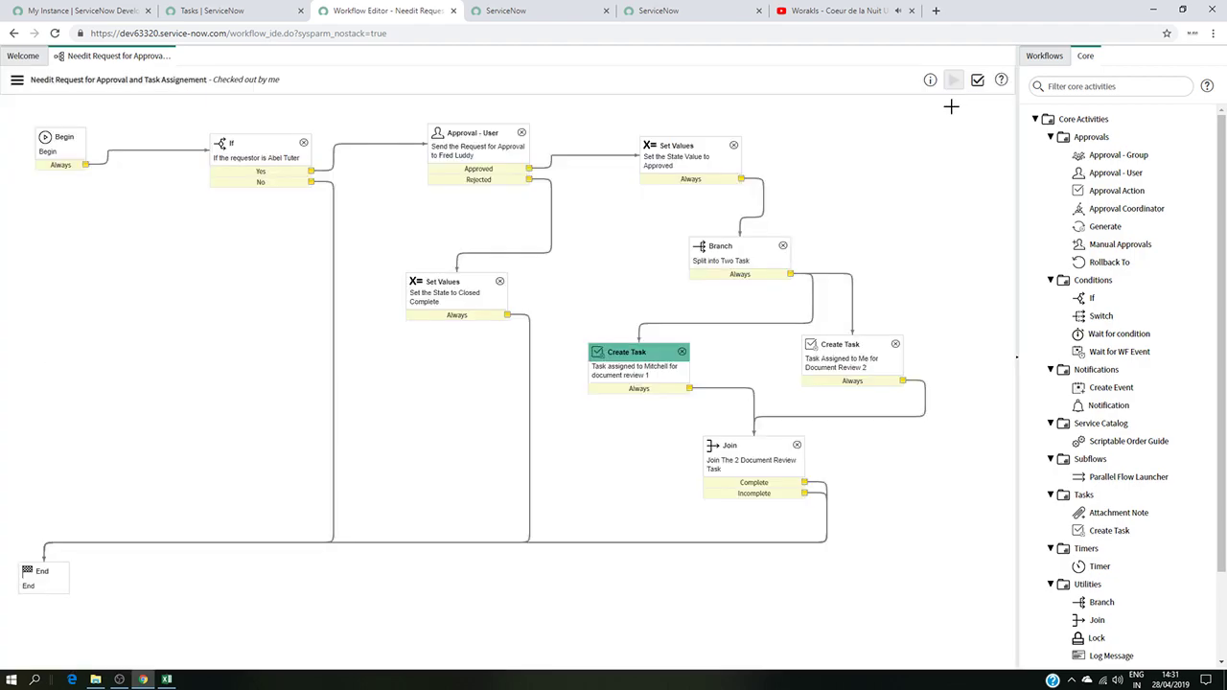
pyautogui.click(974, 99)
pyautogui.click(16, 79)
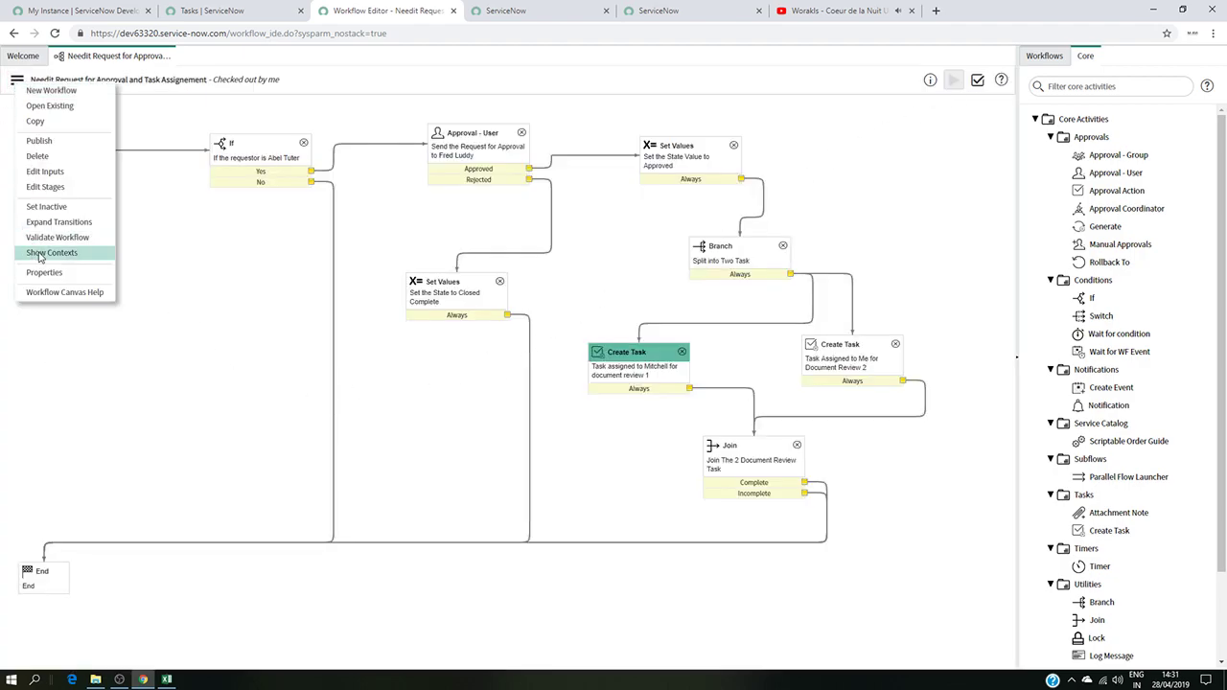
pyautogui.click(50, 253)
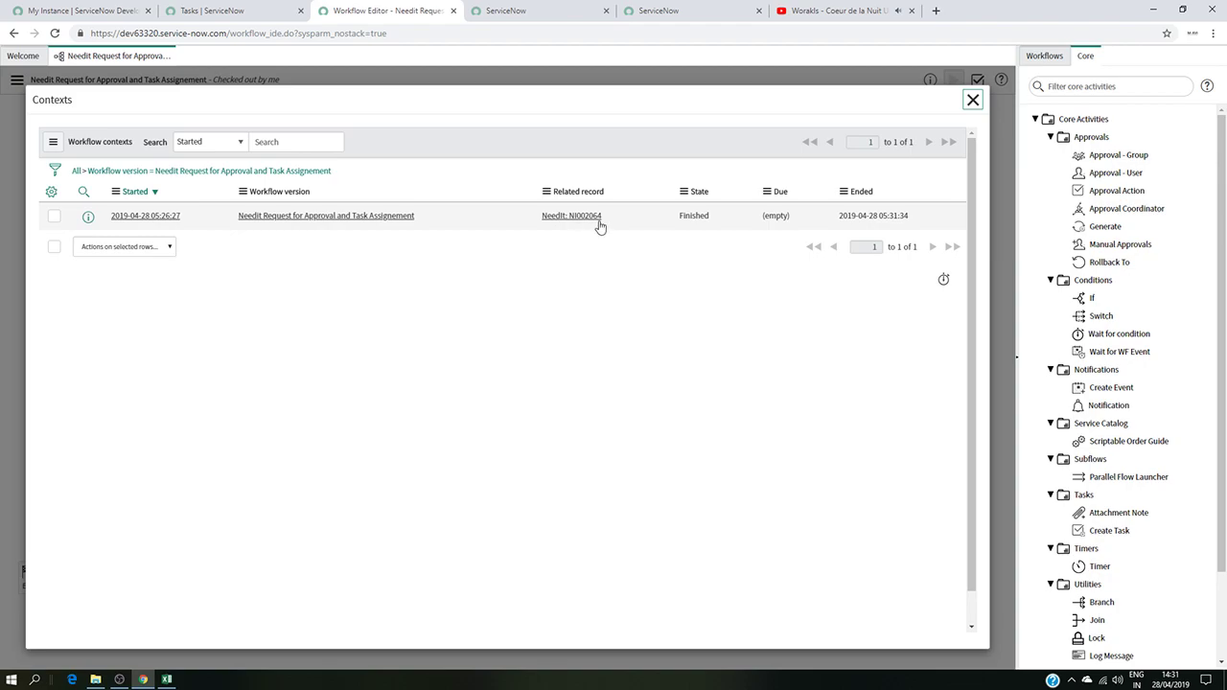
pyautogui.click(122, 217)
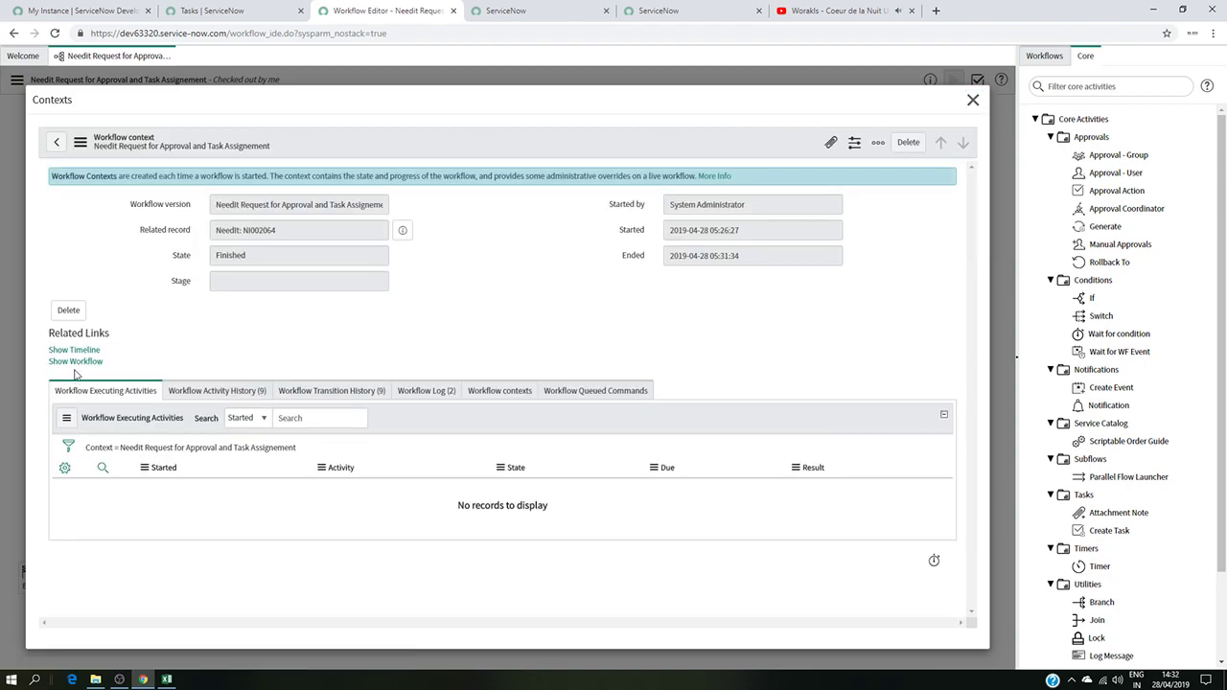
pyautogui.click(76, 362)
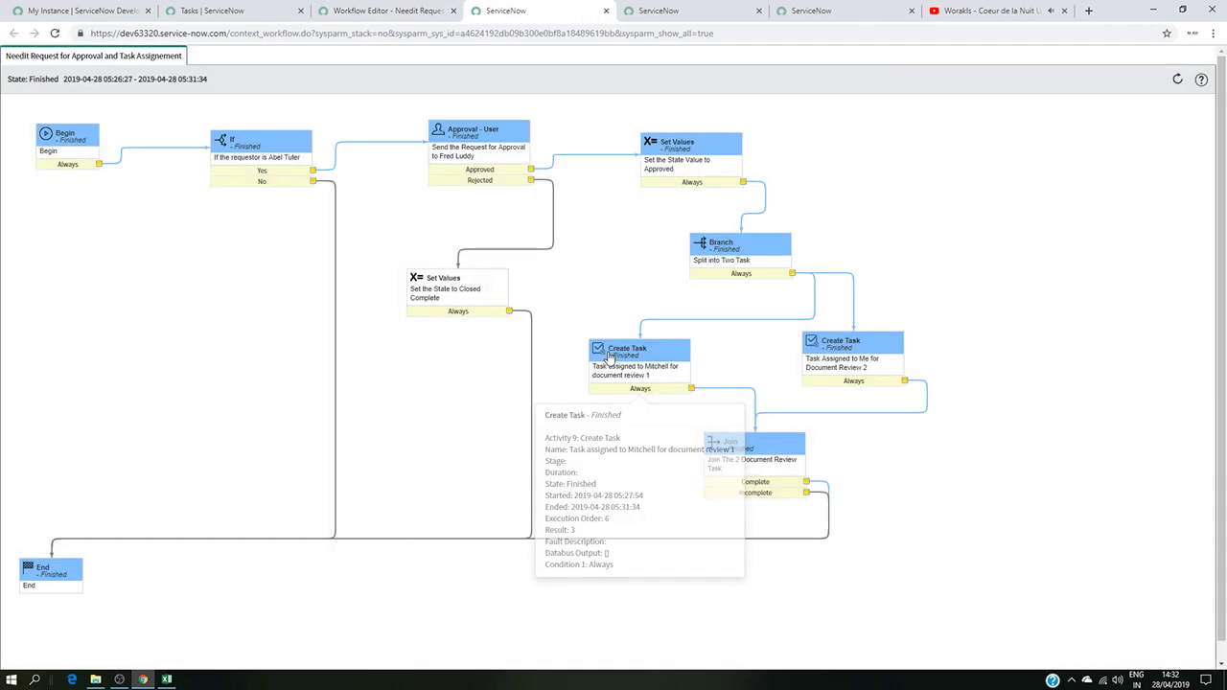
# Examine the executed path in the context diagram, including the branch, both Create Task activities and the Join activity with its outcomes.
pyautogui.moveTo(104, 180)
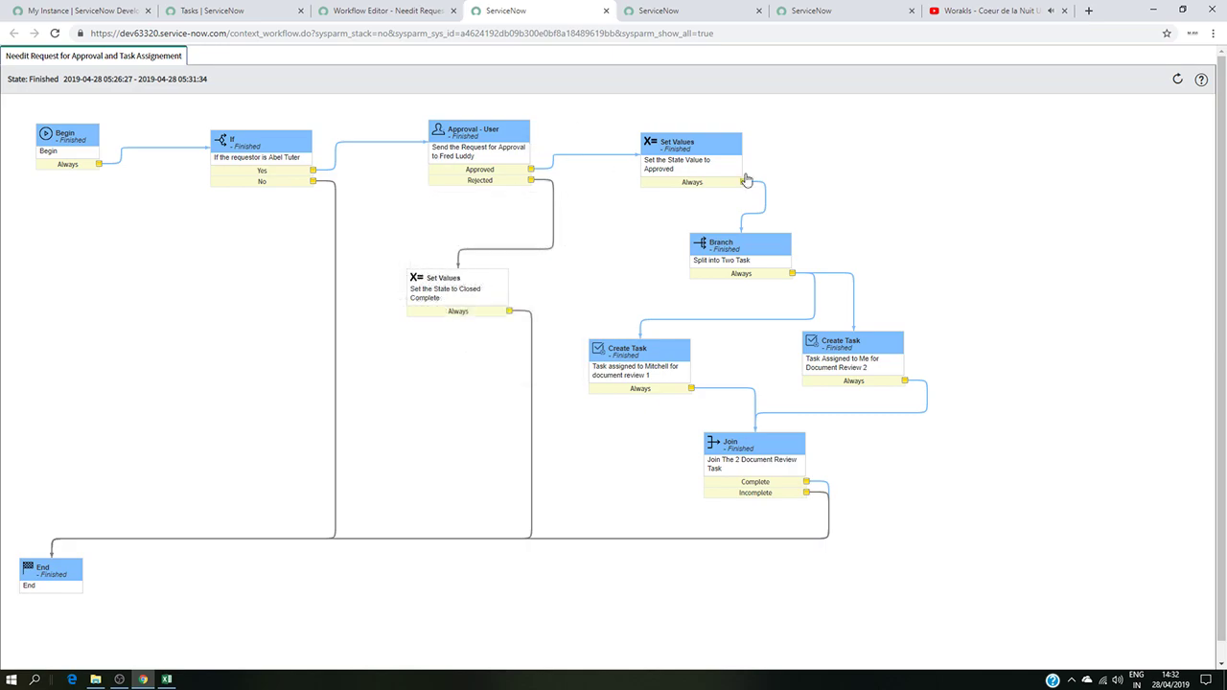
pyautogui.moveTo(467, 297)
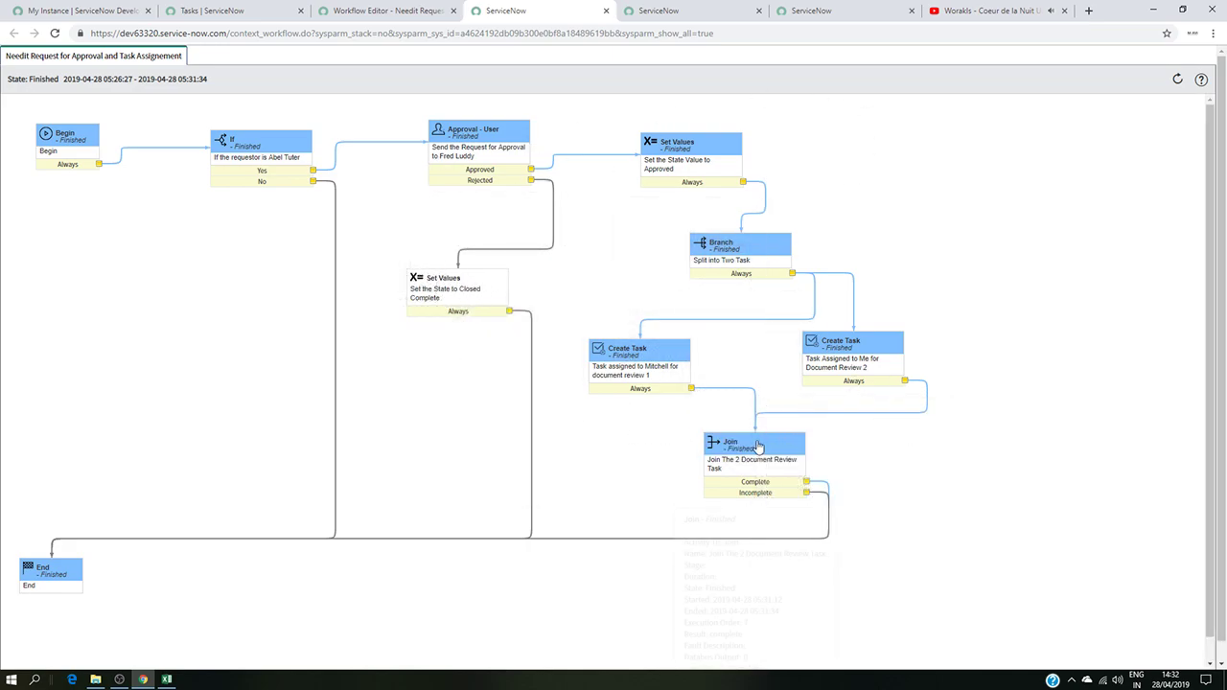
pyautogui.moveTo(747, 461)
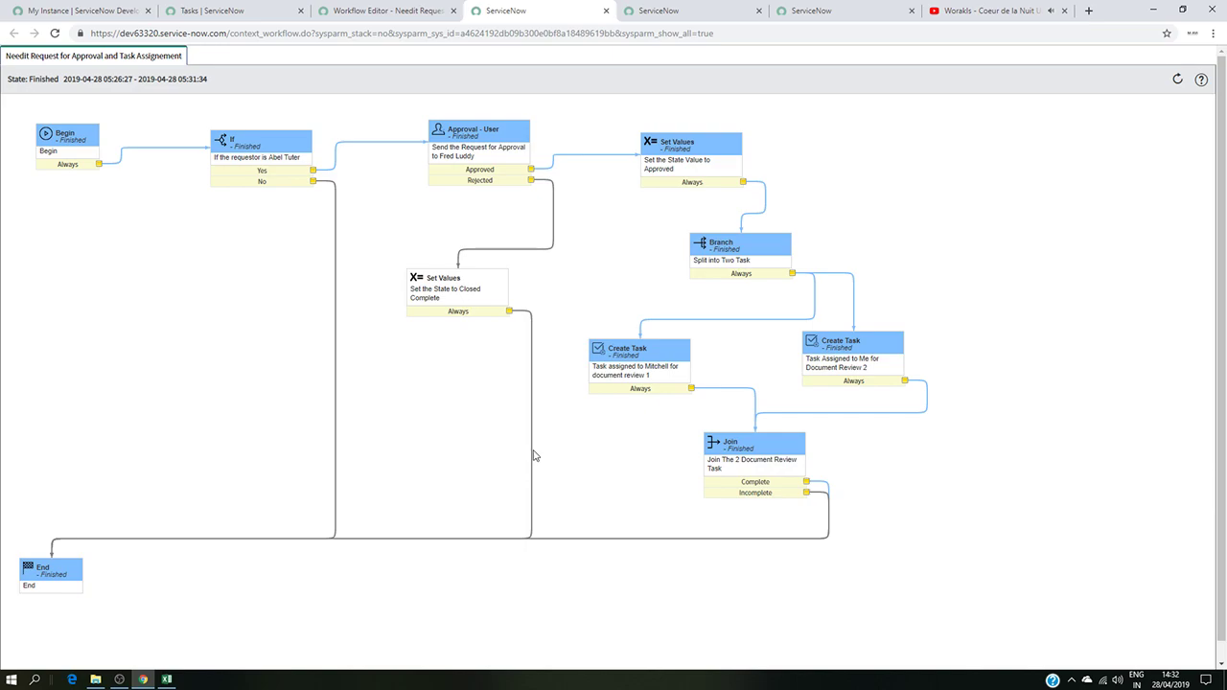
pyautogui.moveTo(740, 259)
pyautogui.moveTo(810, 495)
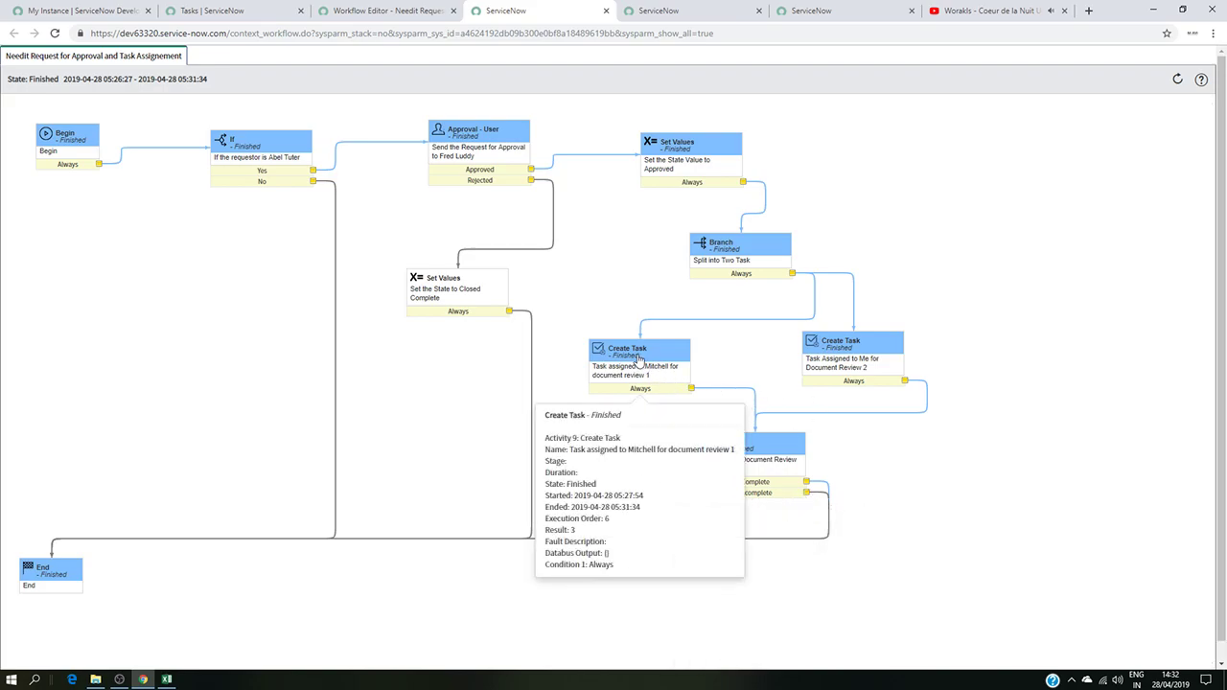
pyautogui.moveTo(857, 355)
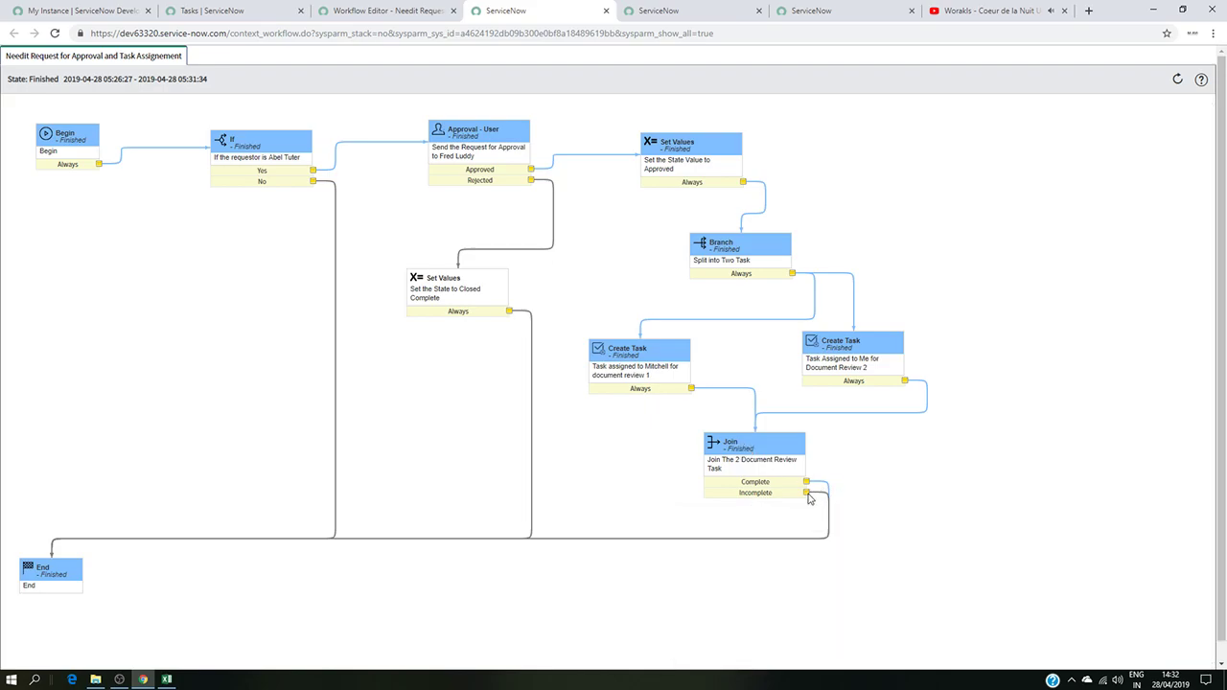
pyautogui.moveTo(818, 371)
pyautogui.click(978, 19)
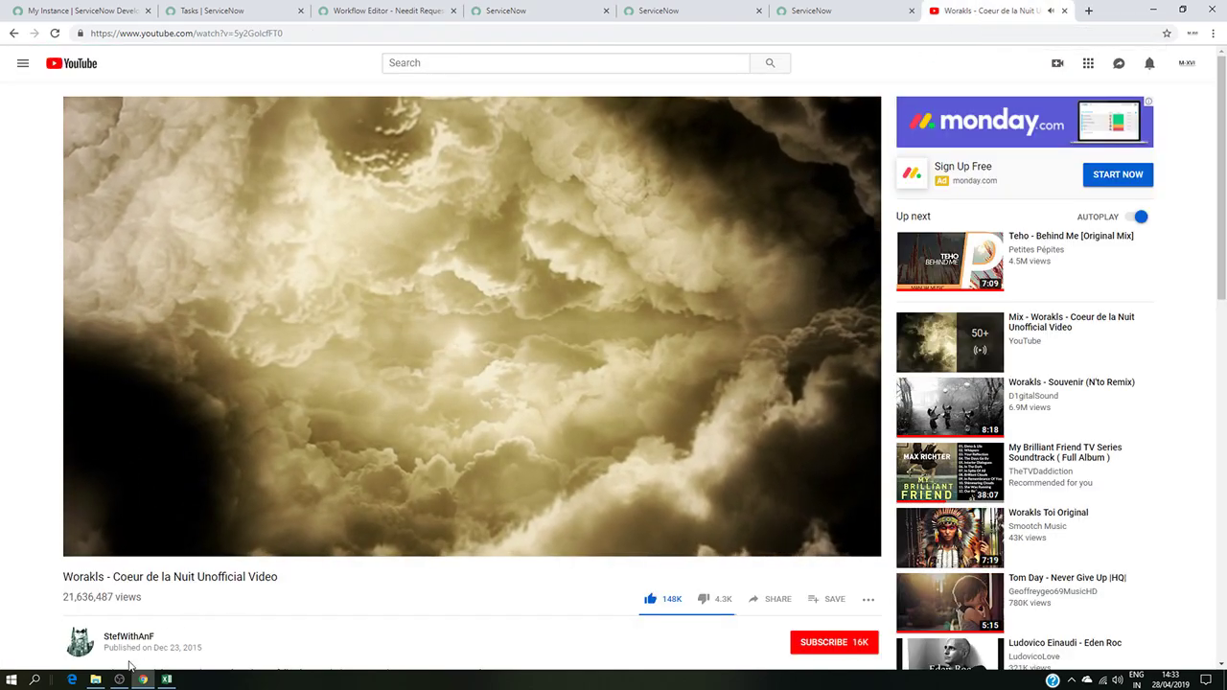
pyautogui.click(120, 679)
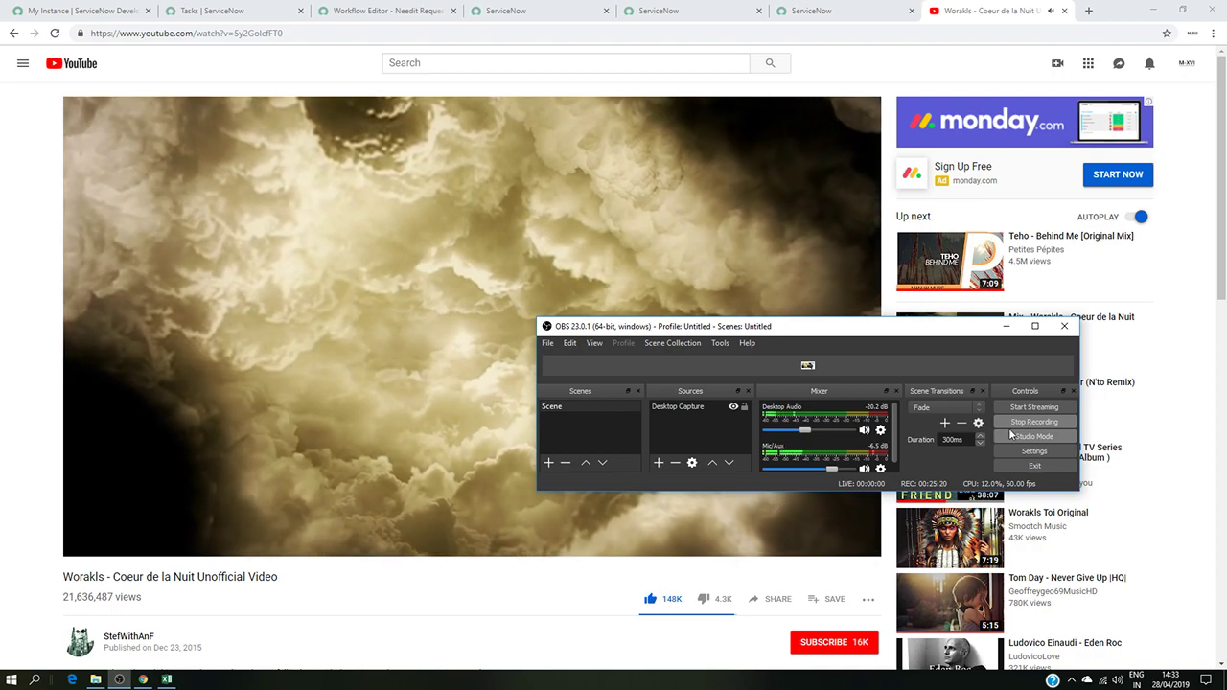